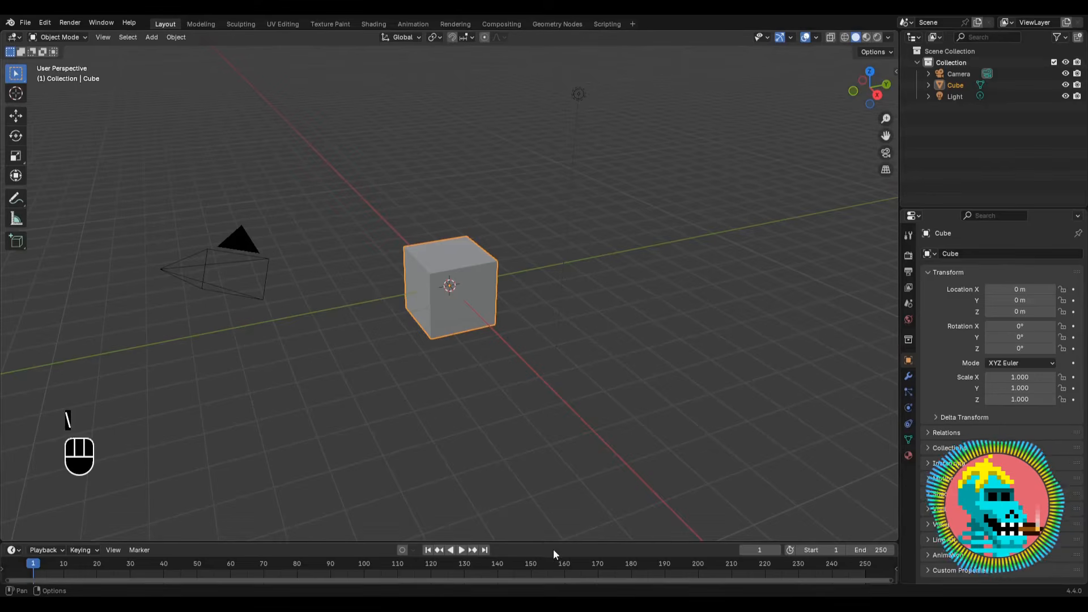
Enlarge the timeline area and turn it into a Geometry Node Editor.
drag(542, 541, 542, 290)
click(14, 299)
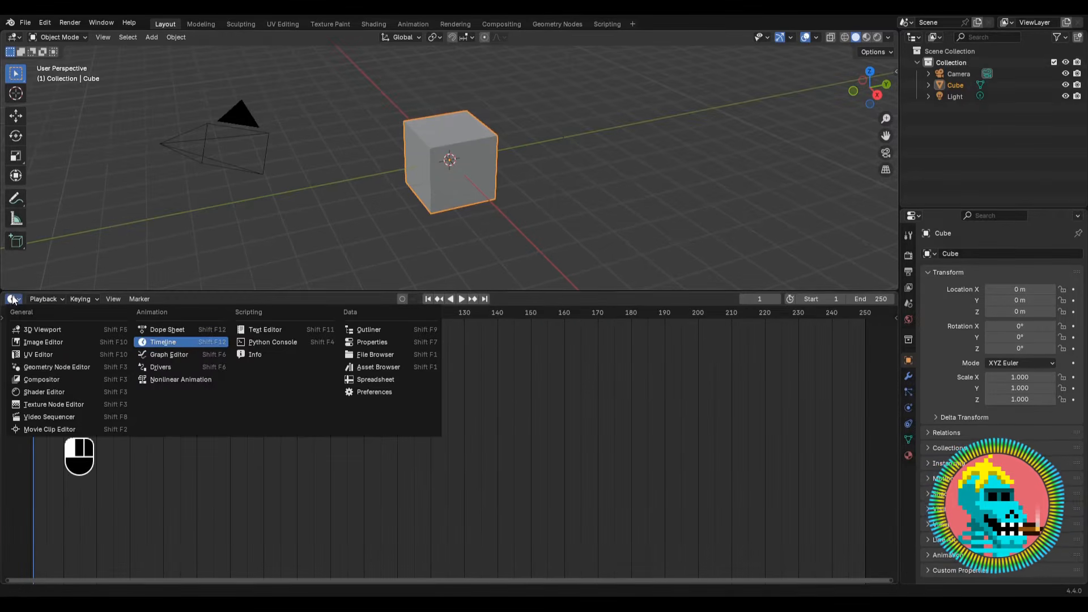
click(53, 367)
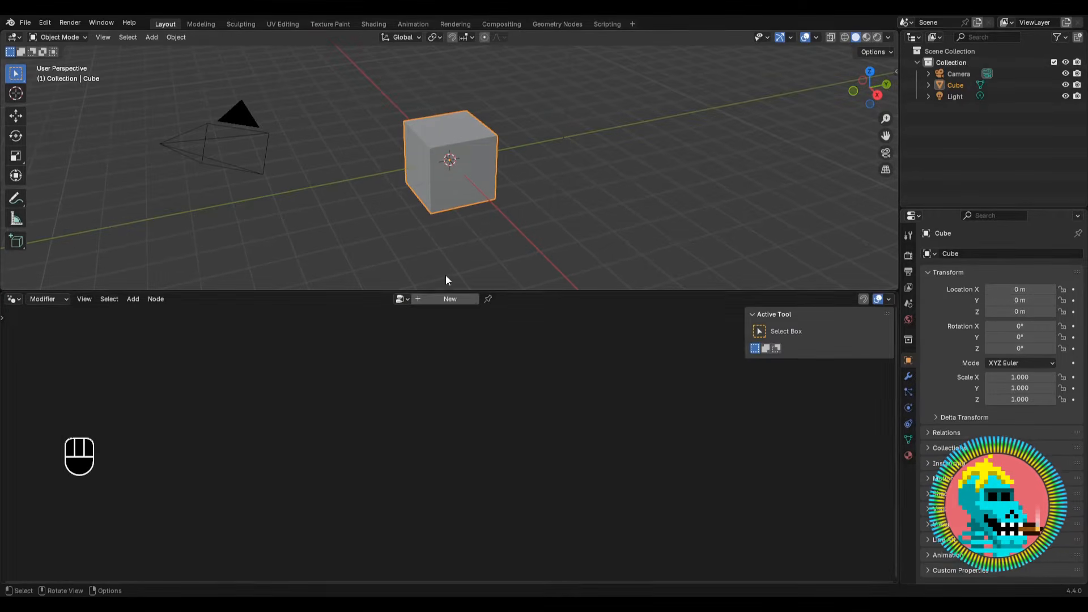
Create a new geometry node tree on the cube, hide the node editor's sidebar and enable node snapping.
click(438, 300)
key(n)
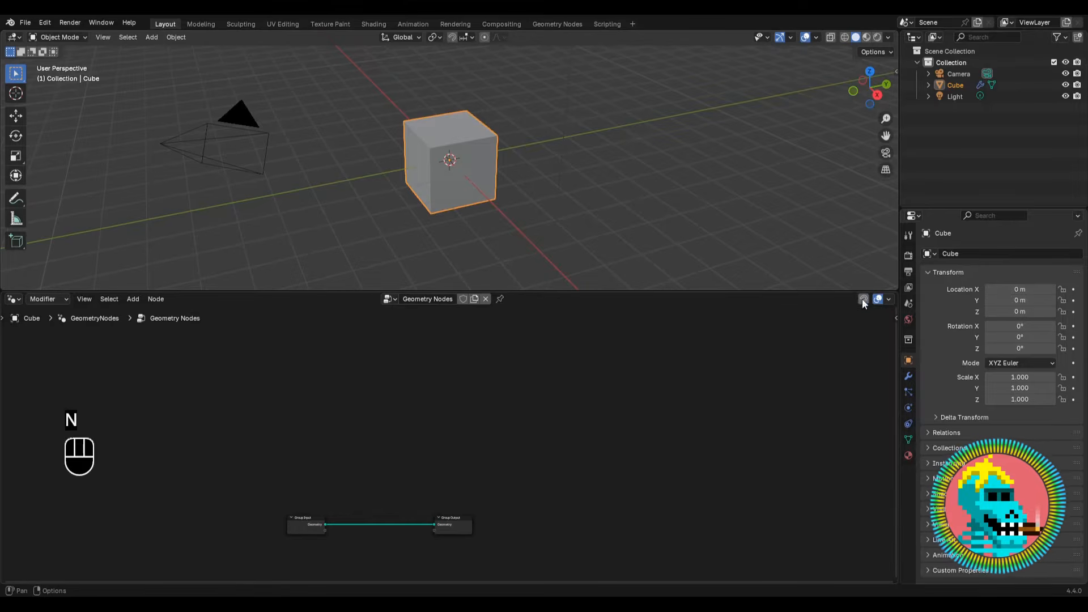
click(864, 299)
Delete the Group Input node from the cube's node tree.
middle_drag(332, 540, 366, 376)
scroll(366, 376, up, 3)
click(342, 405)
key(ctrl+x)
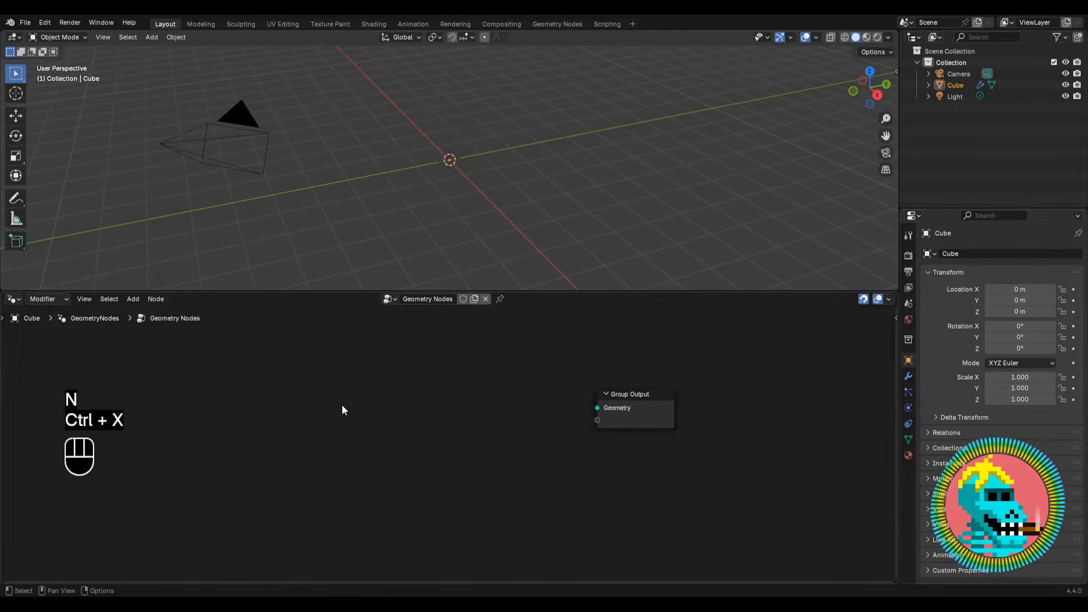
Add a Spiral curve primitive node and connect its Curve output to the Group Output's Geometry input.
key(shift+a)
mouse_move(340, 400)
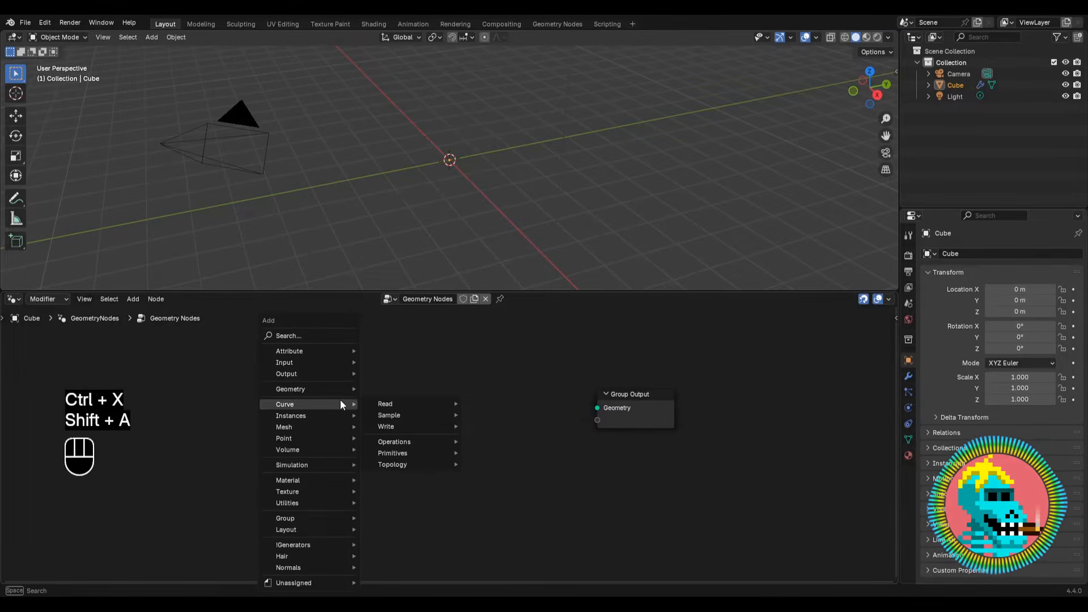
text(curve sp)
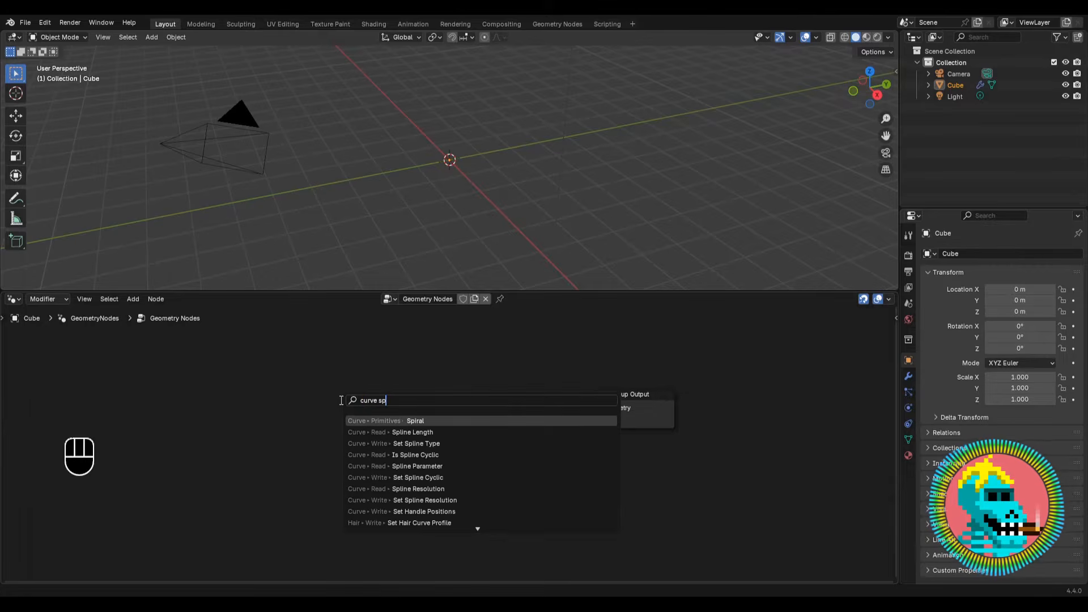
key(Return)
click(202, 405)
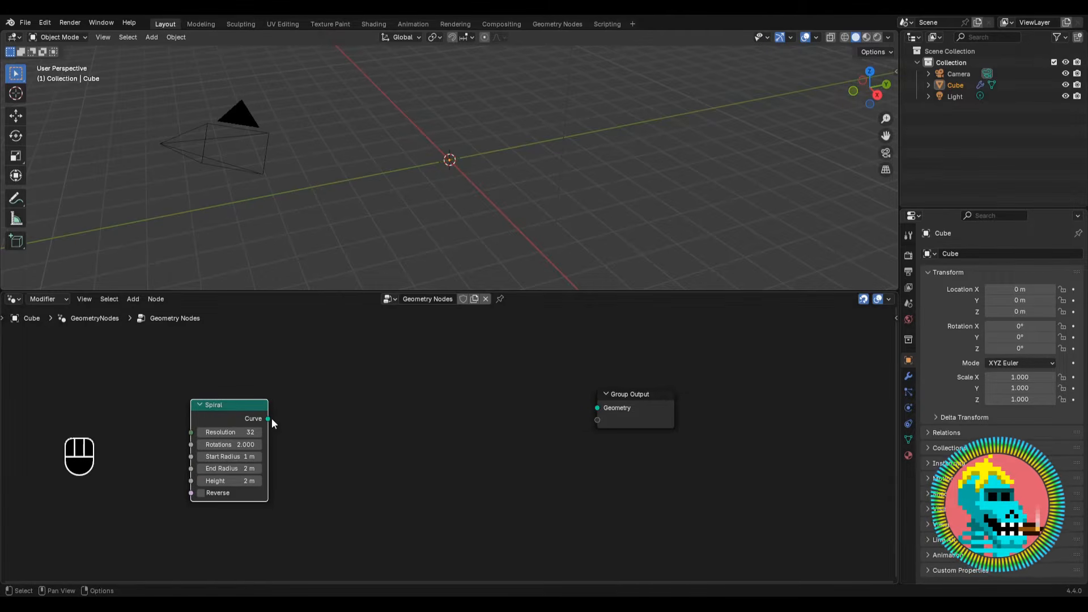
drag(268, 419, 598, 407)
middle_drag(474, 409, 453, 442)
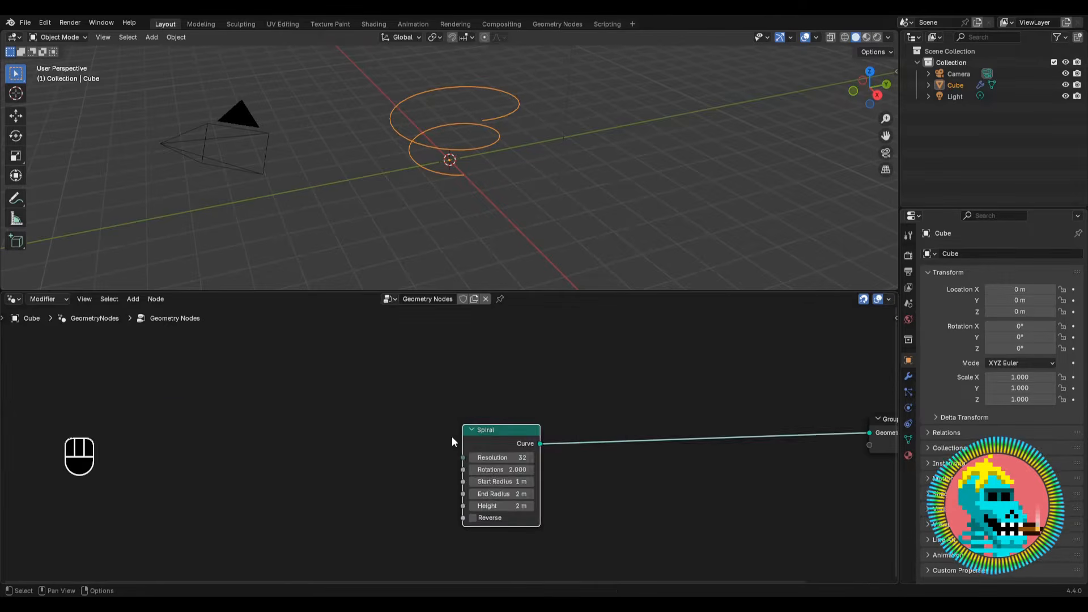
Set the Spiral node's End Radius to 1 m and its Height to 15 m.
drag(481, 433, 445, 400)
scroll(449, 449, up, 2)
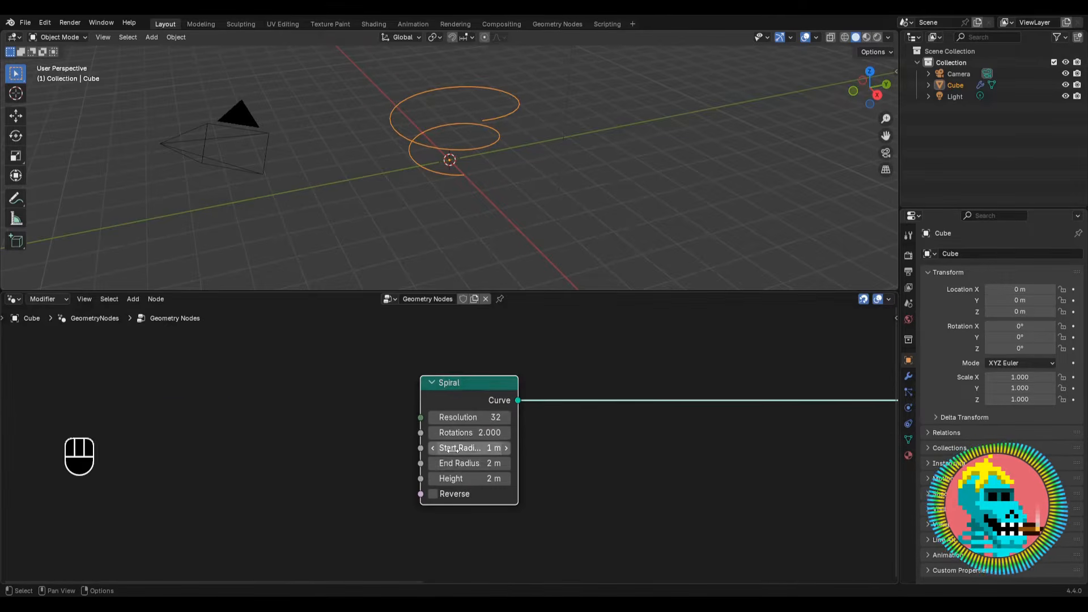
click(466, 463)
text(1)
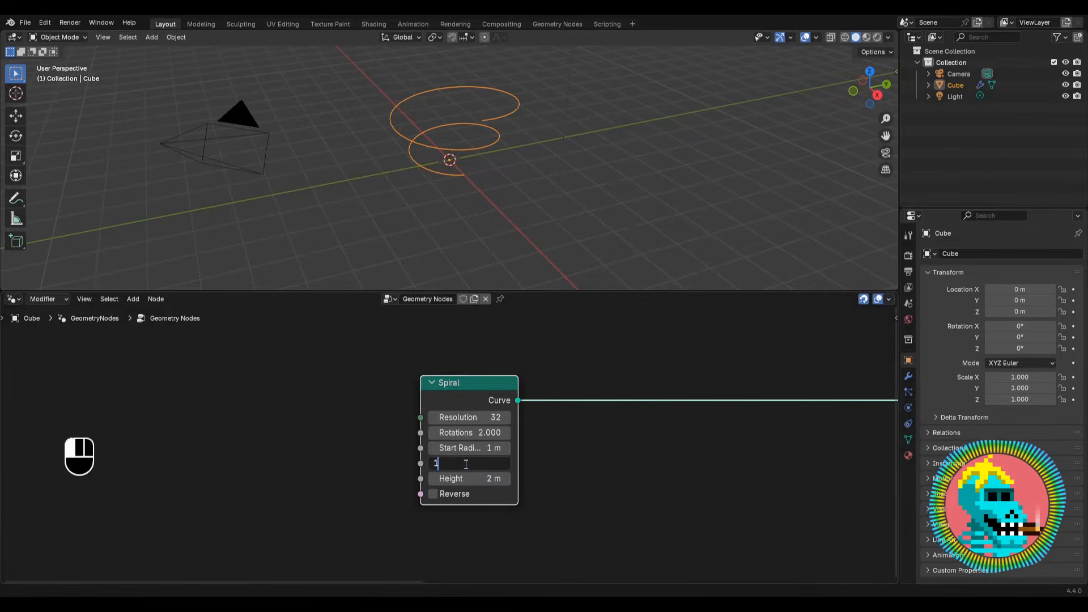
key(Return)
click(475, 482)
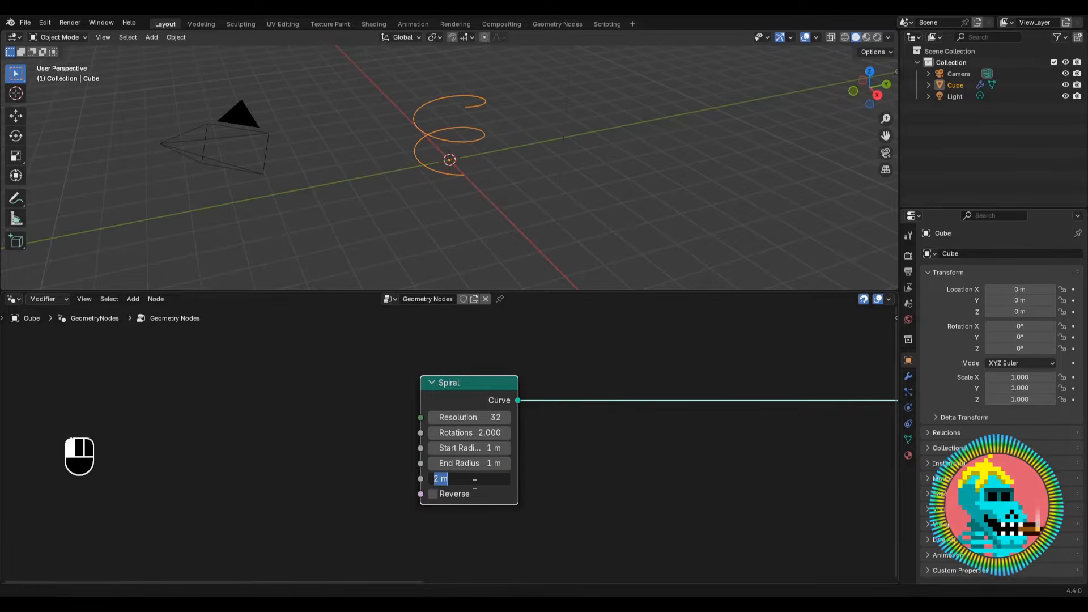
key(Return)
middle_drag(454, 142, 450, 185)
scroll(454, 430, down, 2)
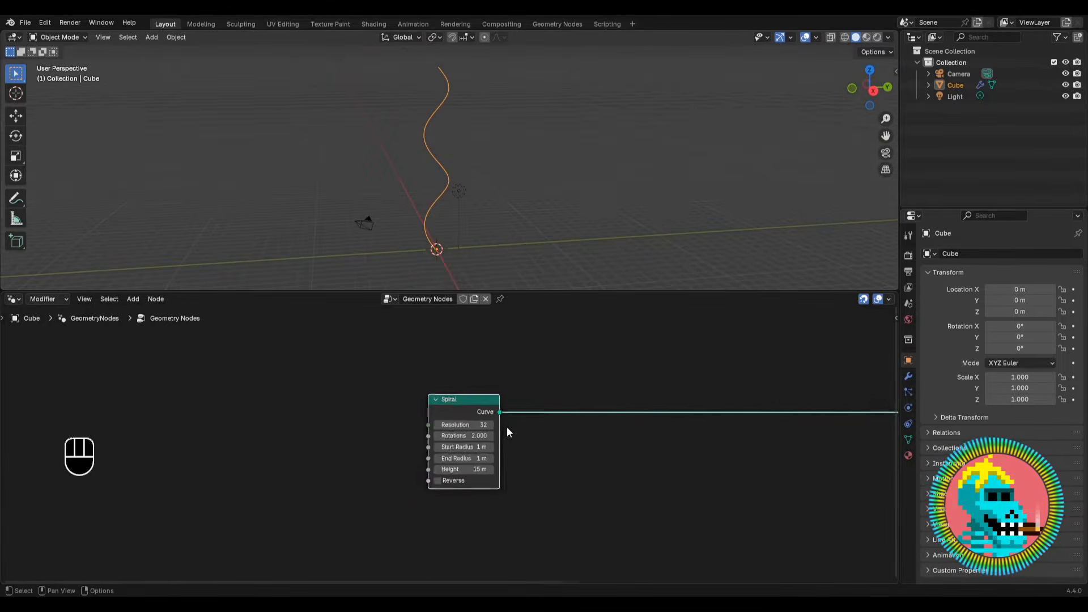
Insert a Join Geometry node on the link between the Spiral and Group Output nodes.
middle_drag(622, 378, 479, 378)
key(shift+a)
mouse_move(492, 369)
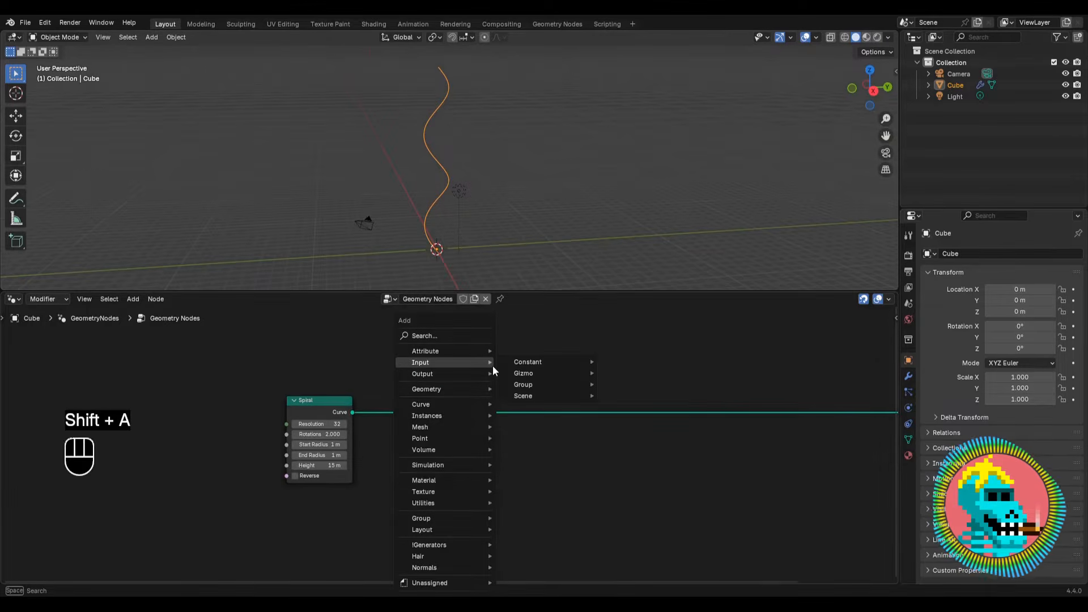
text(join g)
key(Return)
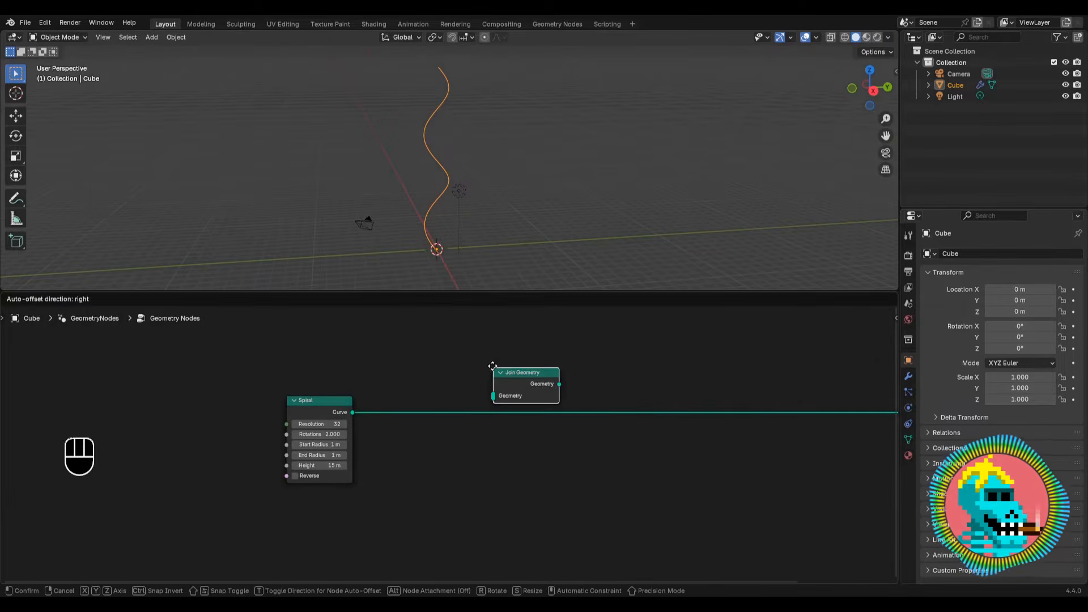
click(577, 395)
Add an unconnected Transform Geometry node below the link between Spiral and Join Geometry.
middle_drag(479, 460, 455, 421)
key(shift+a)
mouse_move(455, 426)
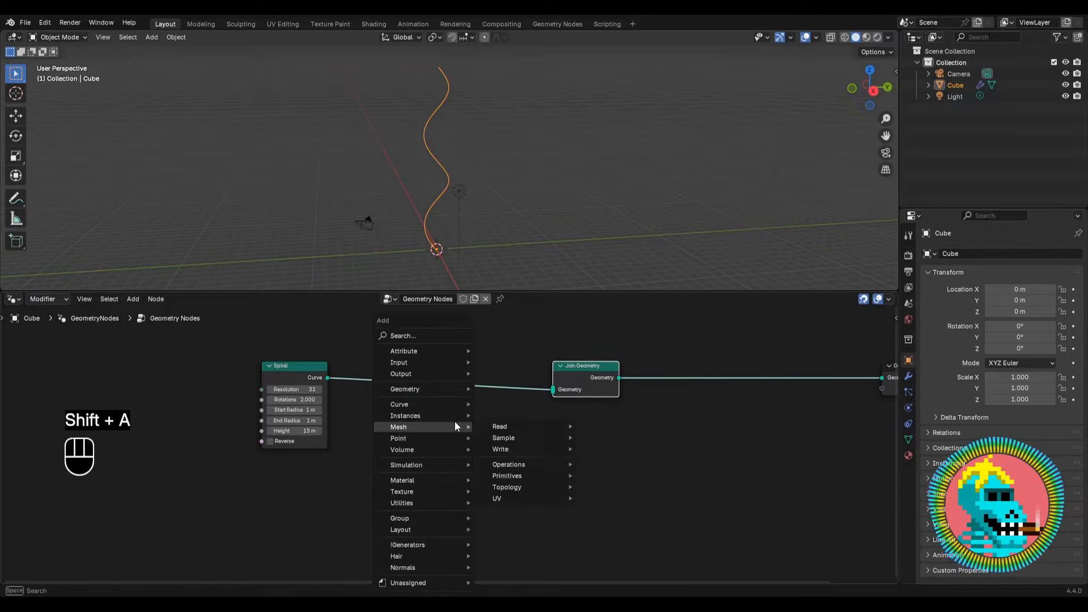
text(transform)
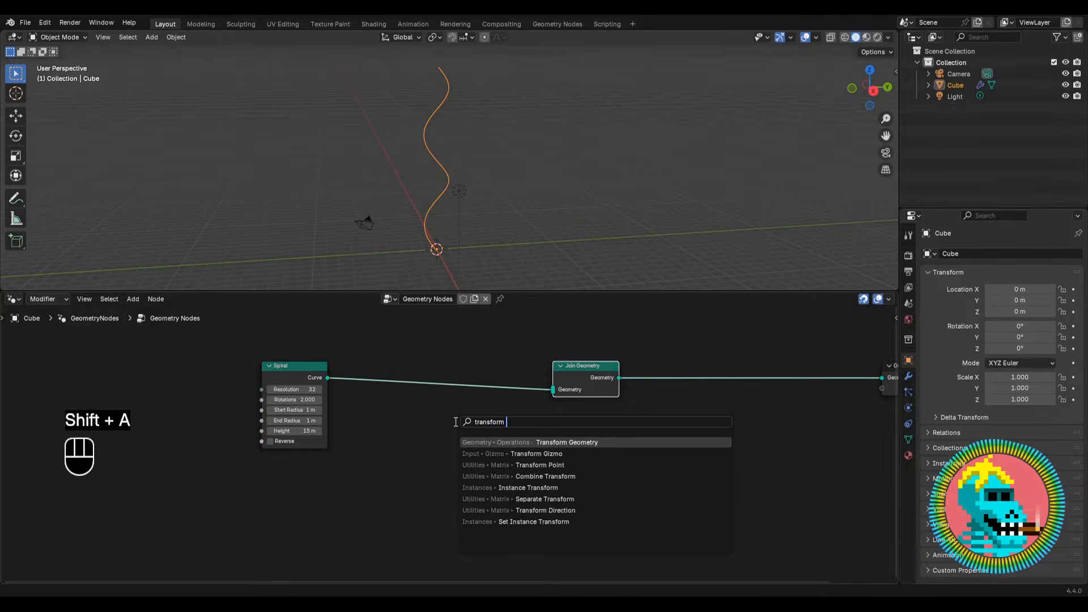
text(g)
key(BackSpace)
text(ge)
key(Return)
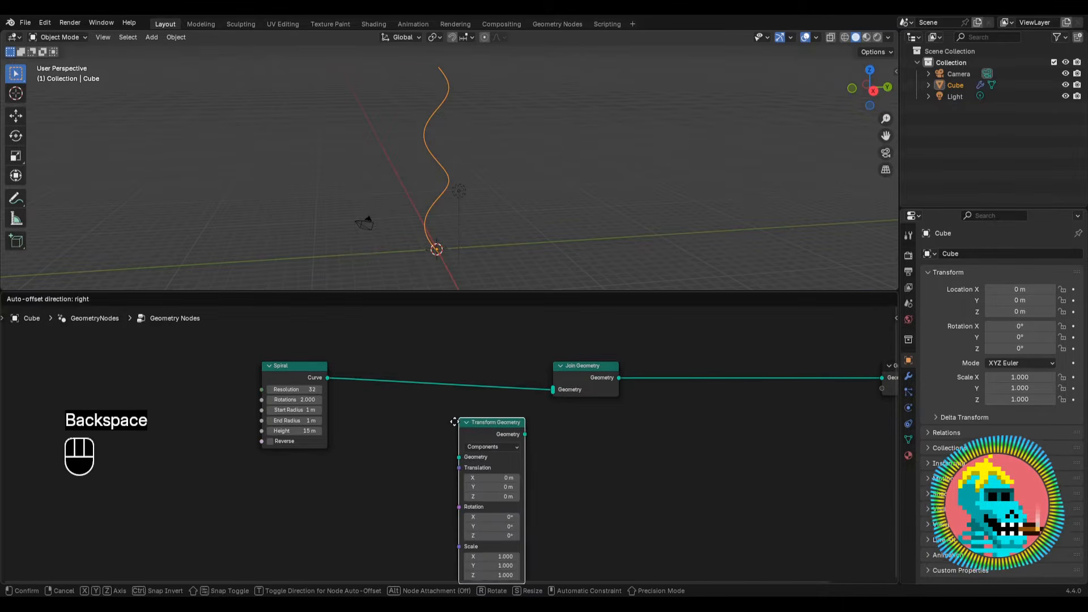
click(390, 413)
Connect the Spiral's curve to Transform Geometry and feed the transformed geometry into Join Geometry alongside the original.
middle_drag(327, 377, 342, 344)
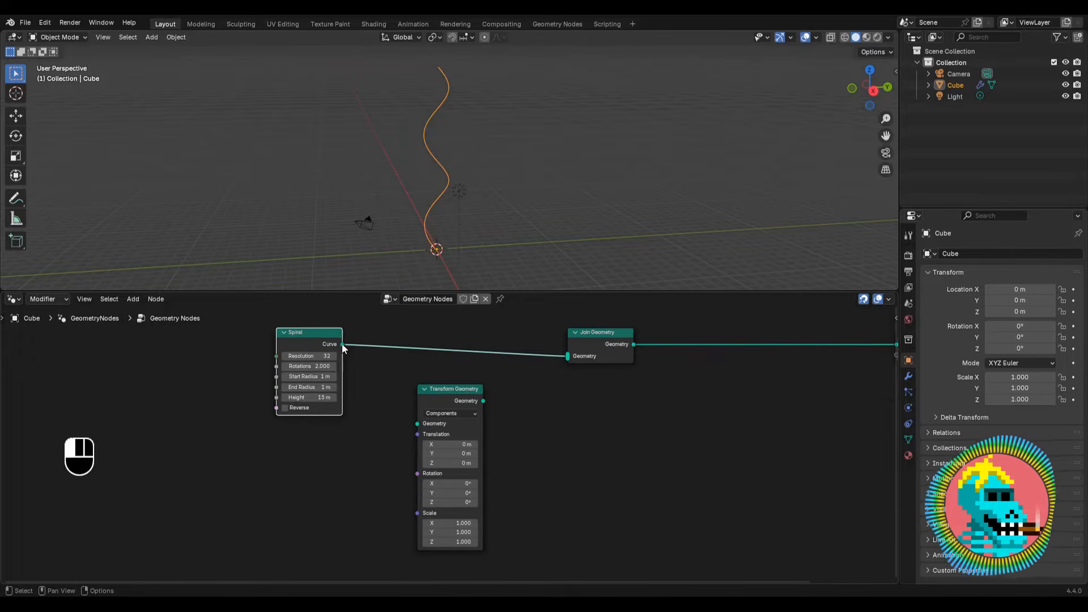
drag(342, 344, 414, 423)
drag(482, 401, 564, 362)
Set the Transform Geometry node's Z rotation to 180° to form the opposing spiral strand.
scroll(480, 434, up, 2)
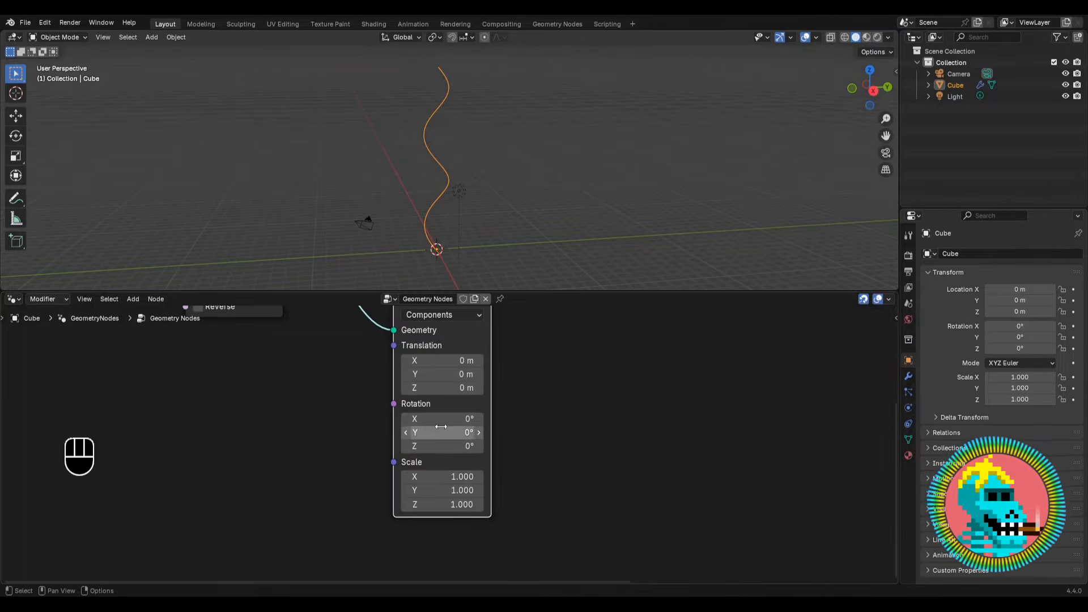
click(433, 446)
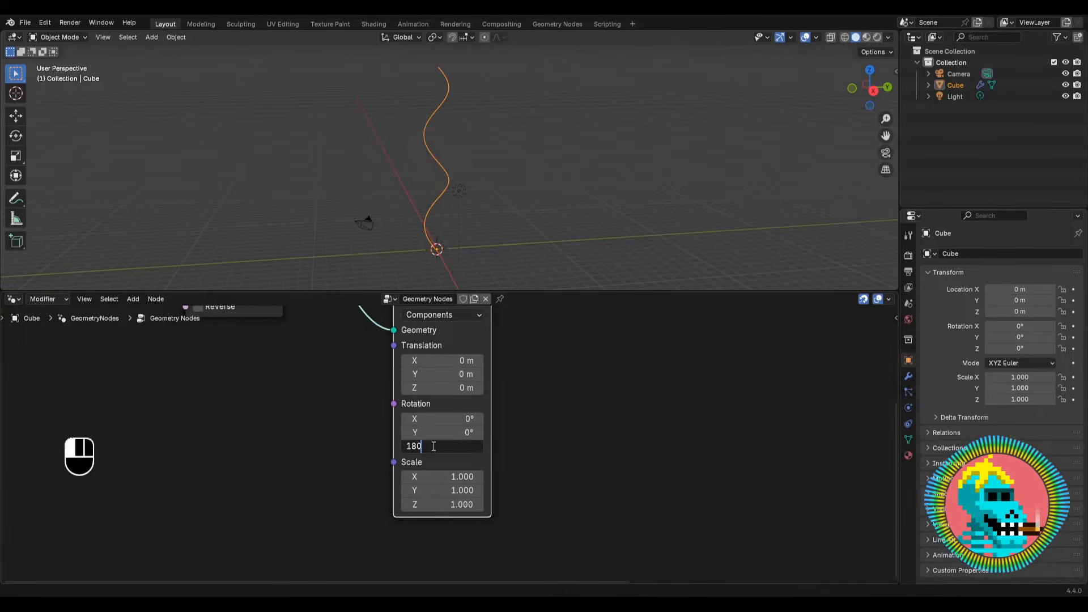
key(Return)
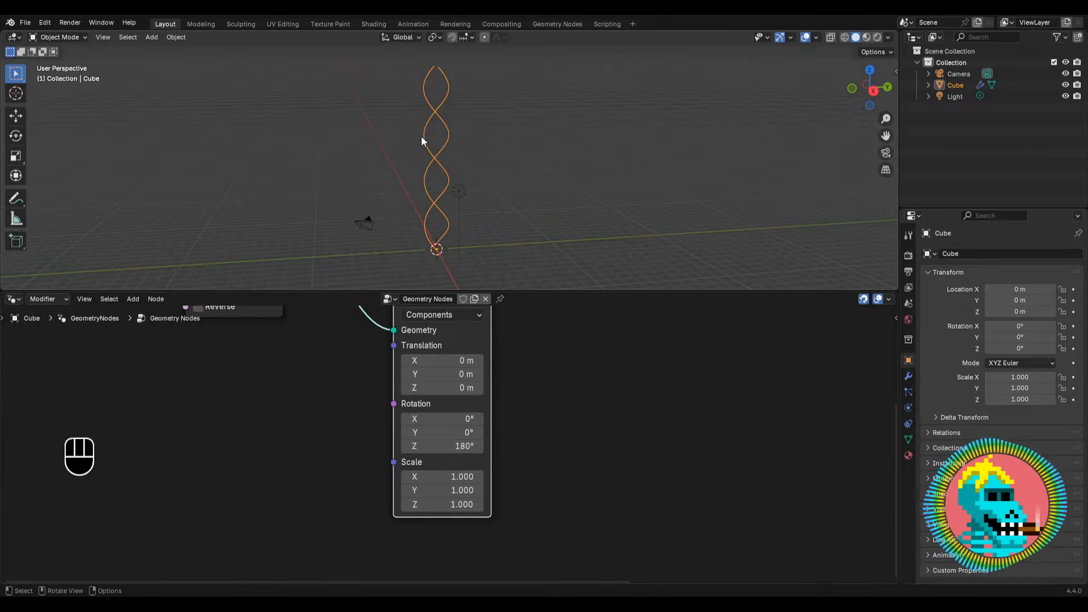
middle_drag(422, 139, 428, 169)
scroll(475, 444, down, 4)
scroll(461, 434, up, 1)
Move the Group Output node farther away from Join Geometry to make room for more nodes.
drag(613, 343, 304, 479)
scroll(561, 408, down, 2)
drag(584, 408, 92, 418)
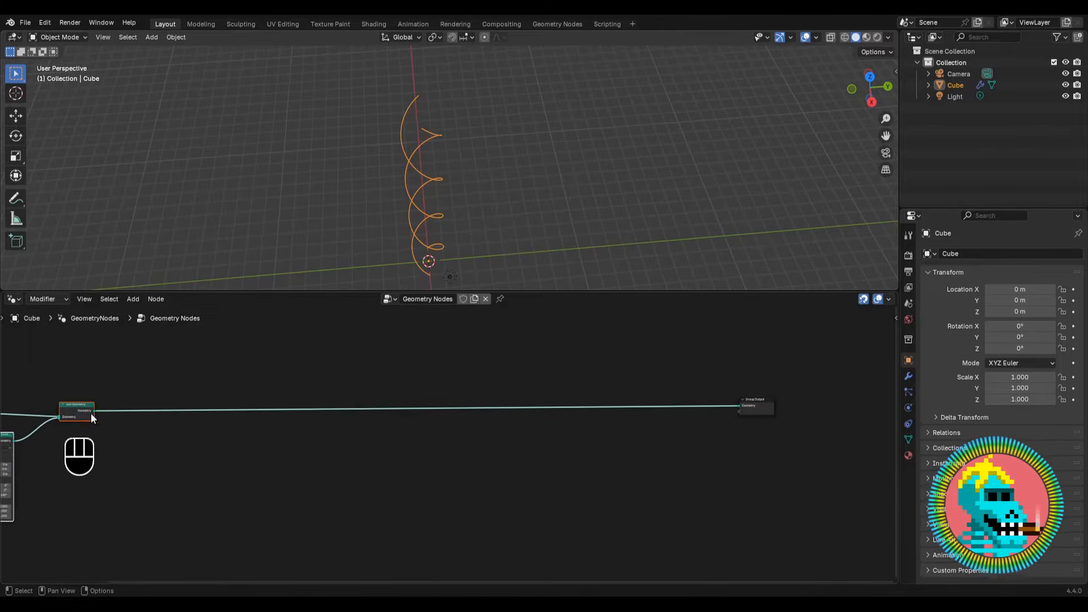
Duplicate the Join Geometry node and insert the copy on the link to the Group Output.
middle_drag(92, 417, 430, 414)
click(414, 400)
key(shift+d)
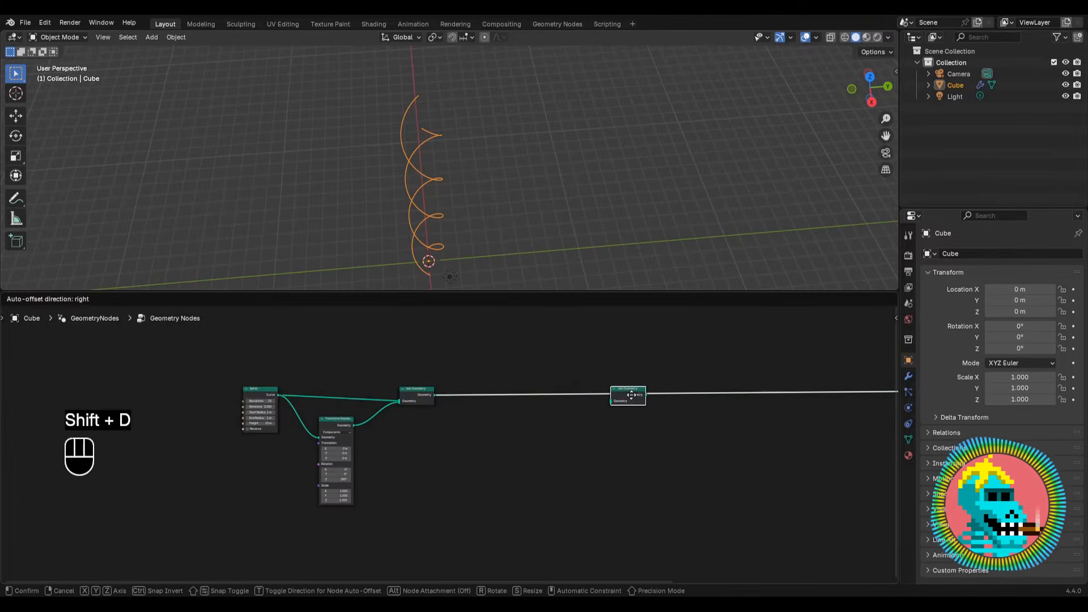
click(641, 395)
Add a Resample Curve node from the Transform Geometry output and connect its curve to the second Join Geometry.
middle_drag(412, 464, 422, 430)
scroll(391, 430, up, 2)
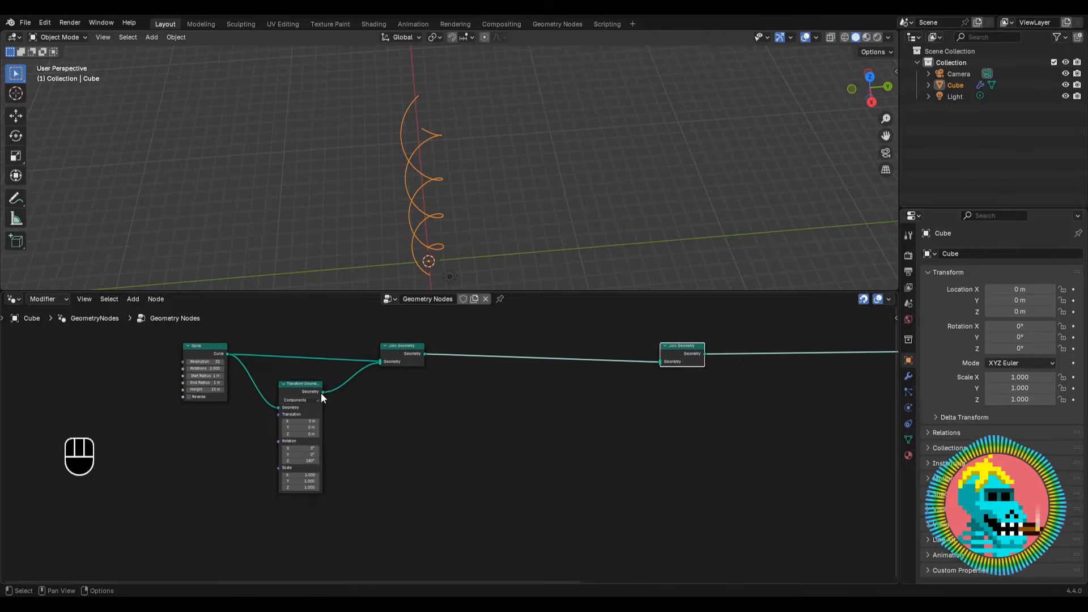
drag(322, 391, 378, 459)
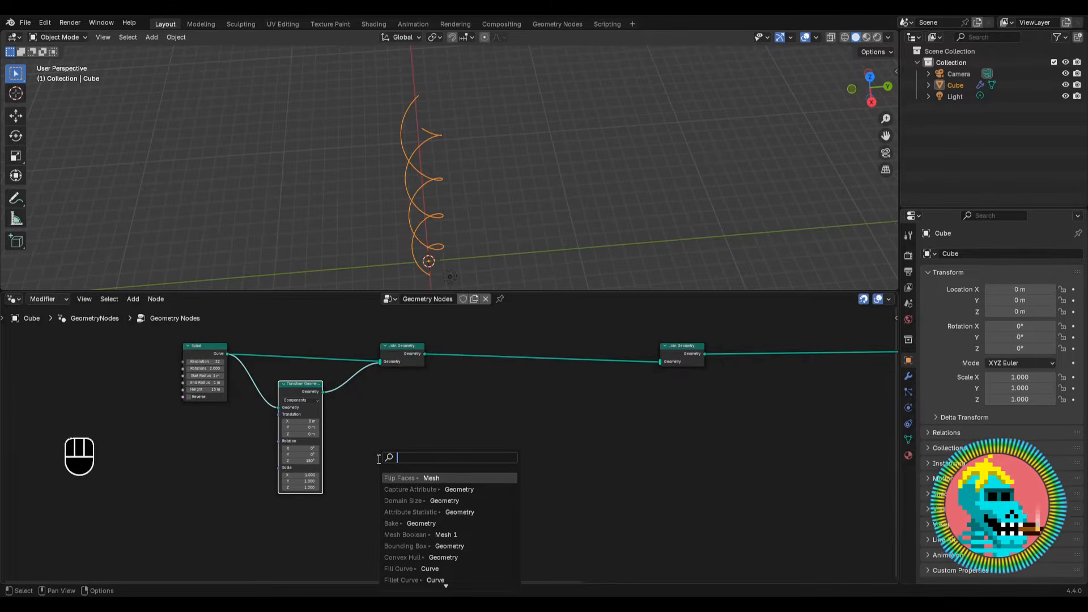
text(resa)
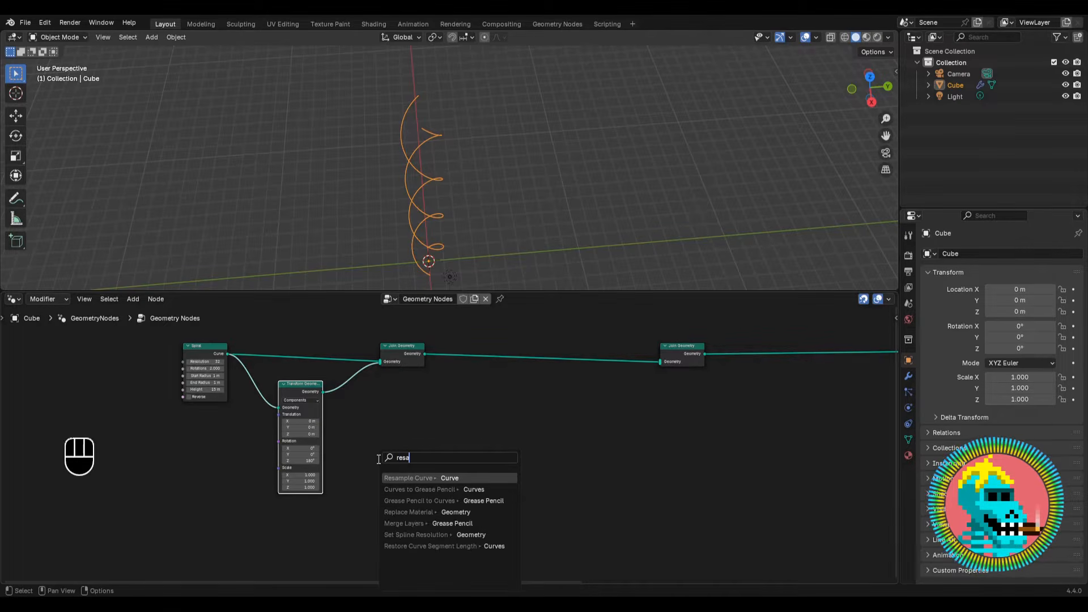
text(m c)
key(Return)
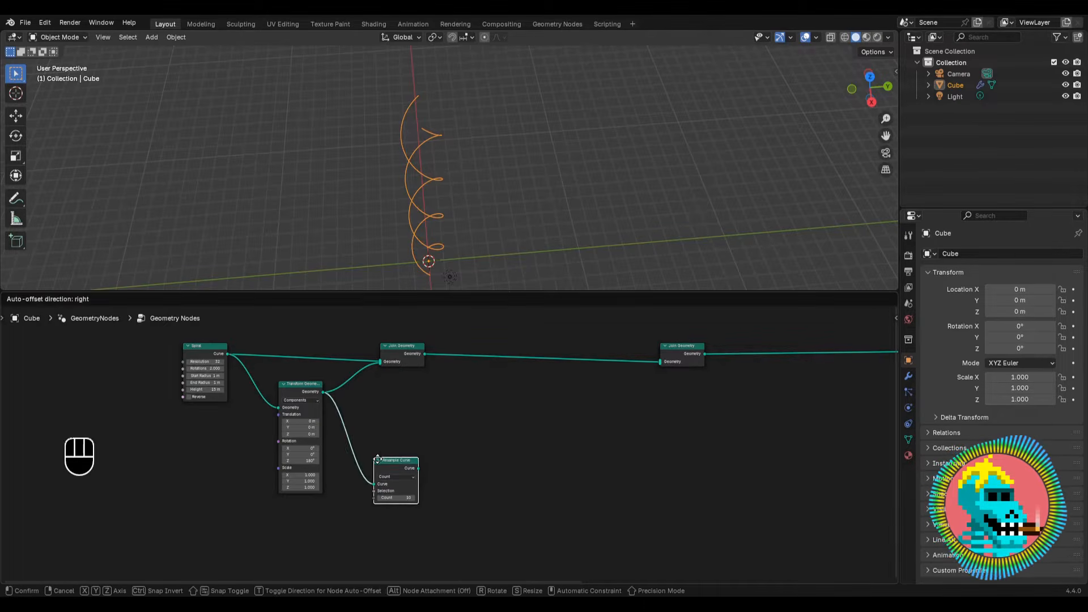
click(382, 431)
drag(424, 436, 661, 362)
Set the Resample Curve node's Count to 2 so its strand becomes a straight line.
scroll(454, 399, up, 3)
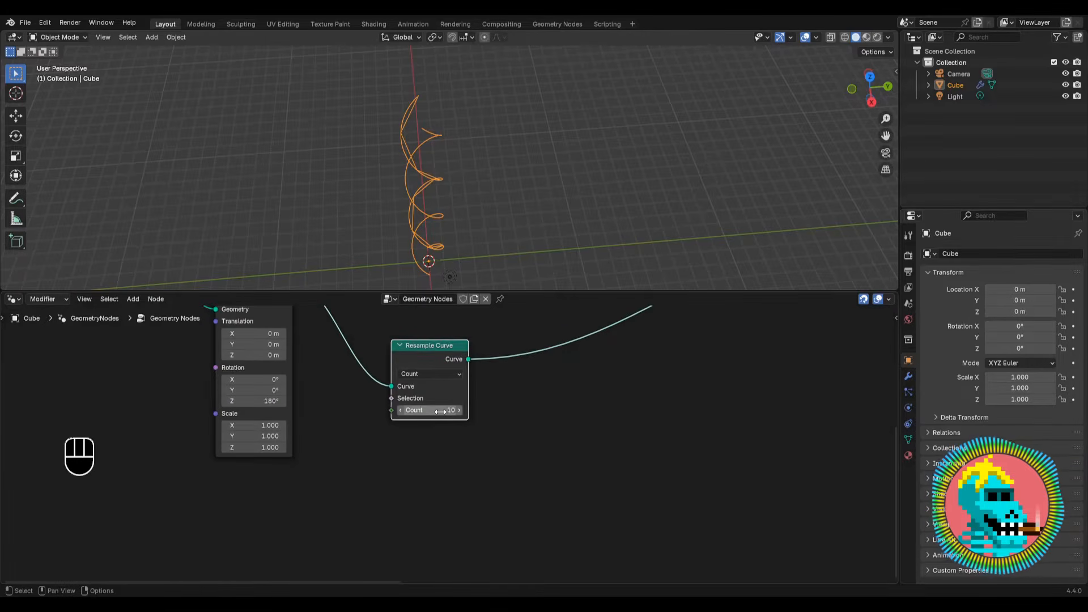
click(429, 410)
text(2)
key(Return)
middle_drag(534, 233, 523, 213)
scroll(522, 218, down, 3)
scroll(427, 398, down, 3)
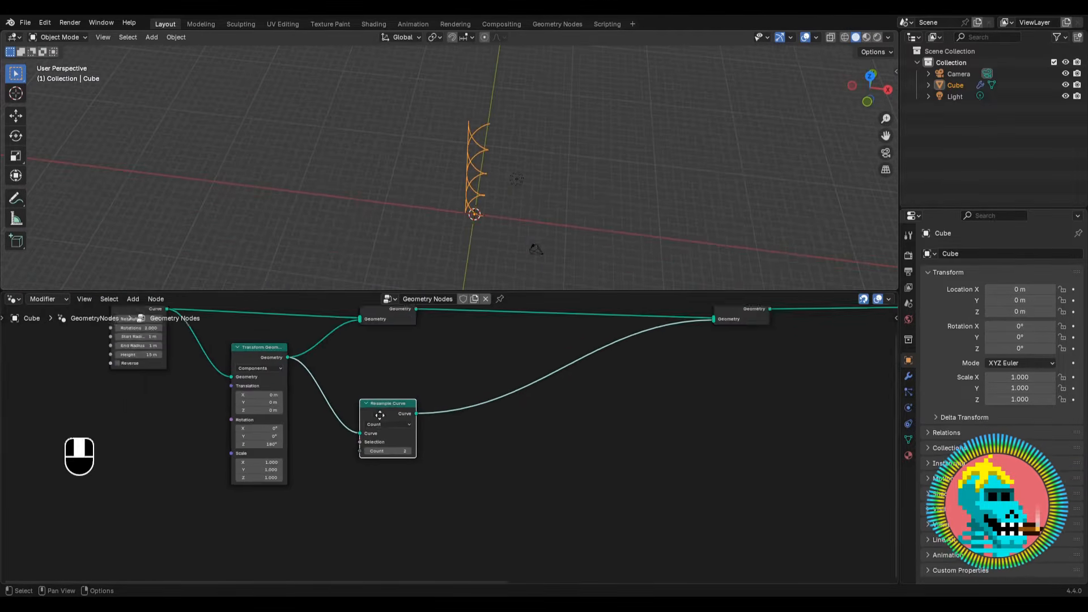
Insert a second Transform Geometry node between Resample Curve and the second Join Geometry.
scroll(420, 397, up, 4)
key(shift+a)
text(transfor)
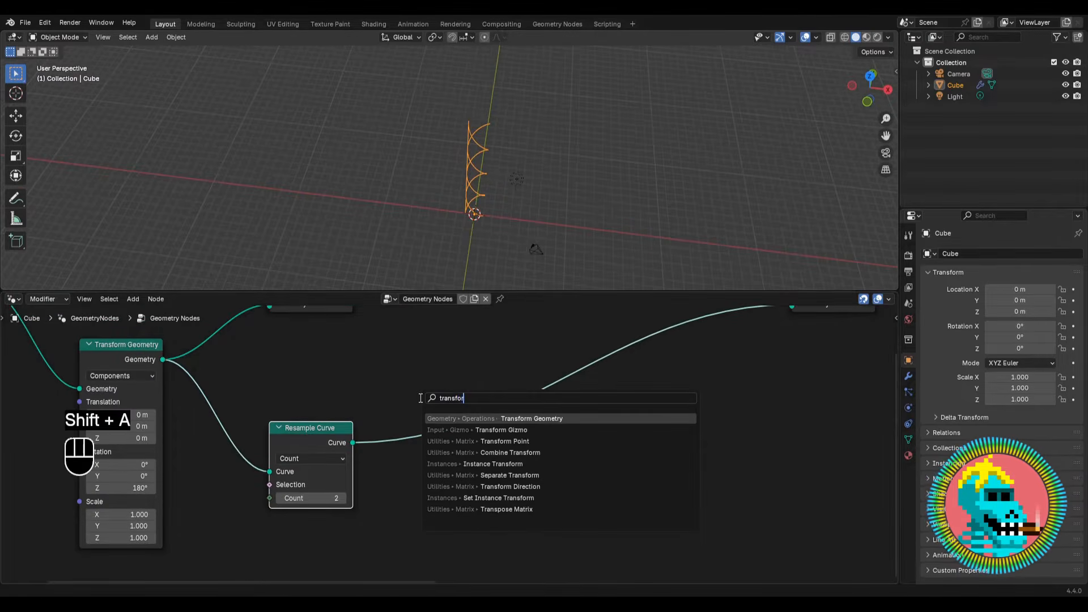
key(Return)
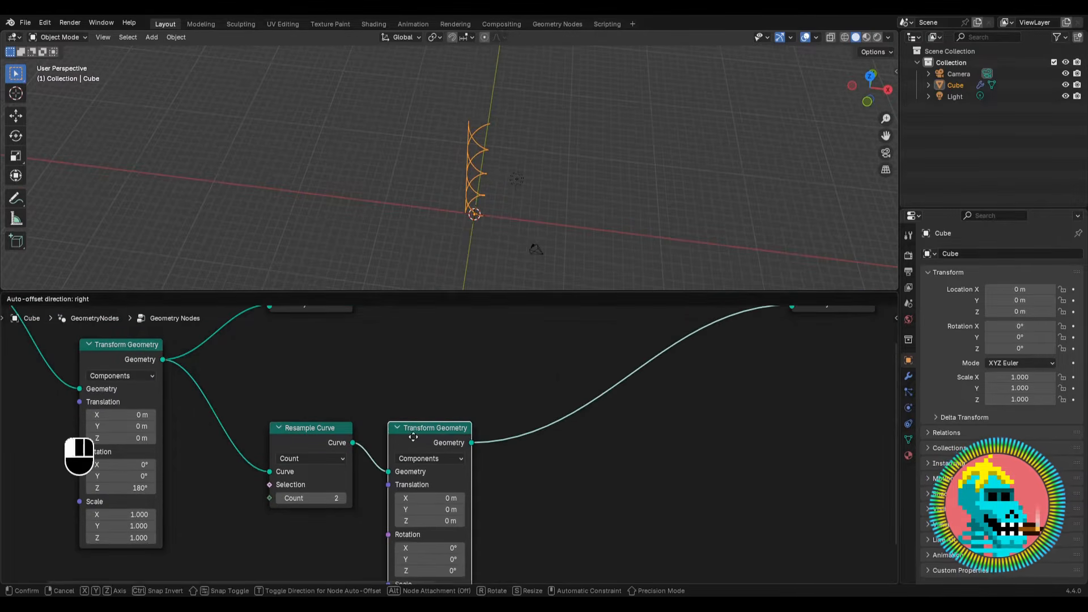
click(396, 430)
Set the X translation of the Transform Geometry node after Resample Curve to 1 m.
scroll(400, 526, up, 2)
click(395, 420)
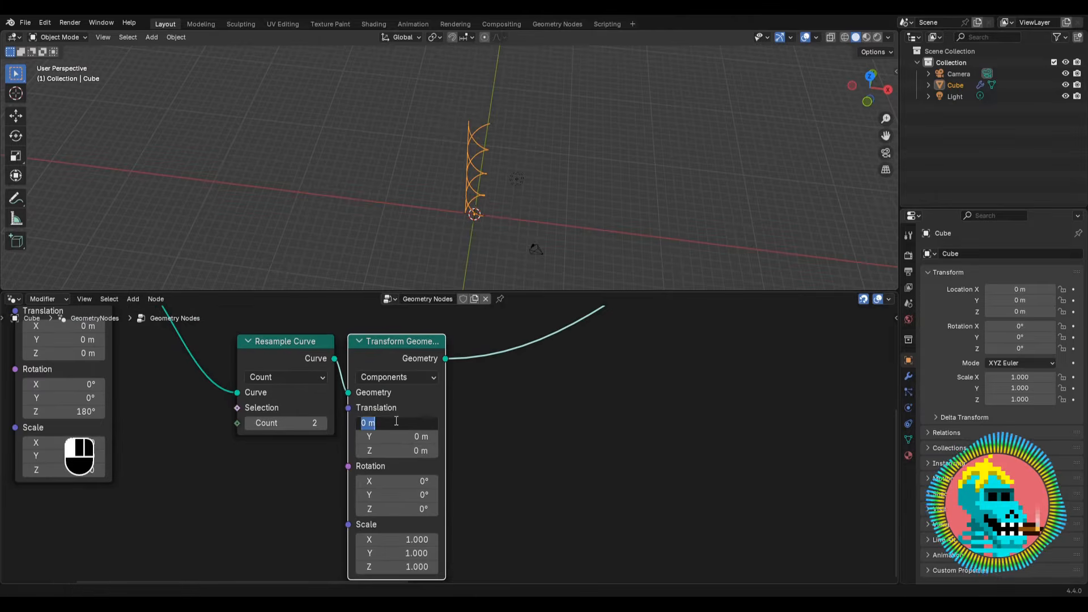
text(1)
key(Return)
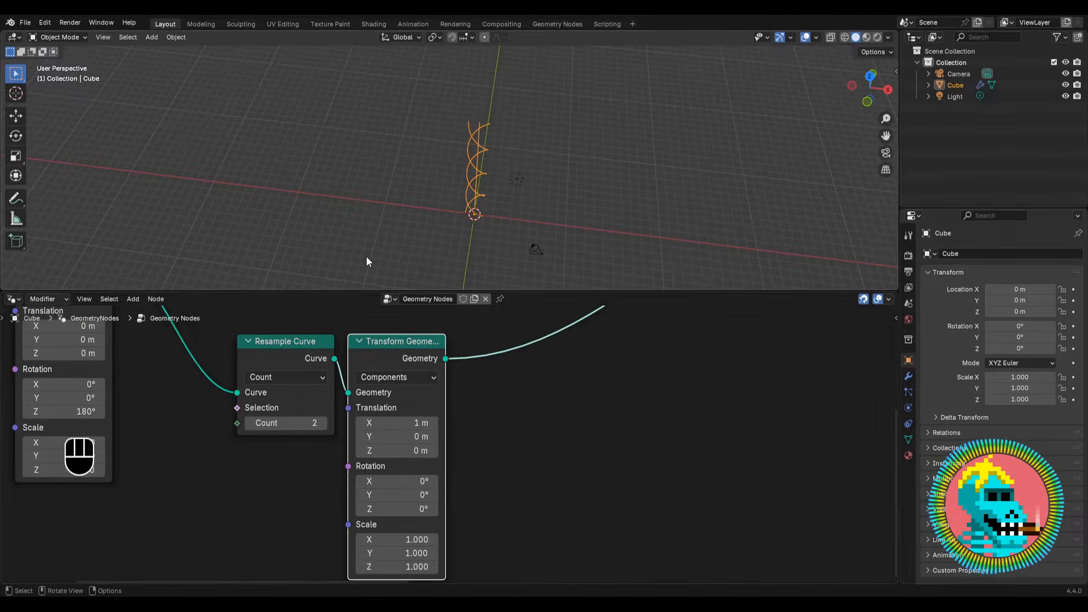
scroll(409, 398, down, 6)
middle_drag(454, 396, 478, 444)
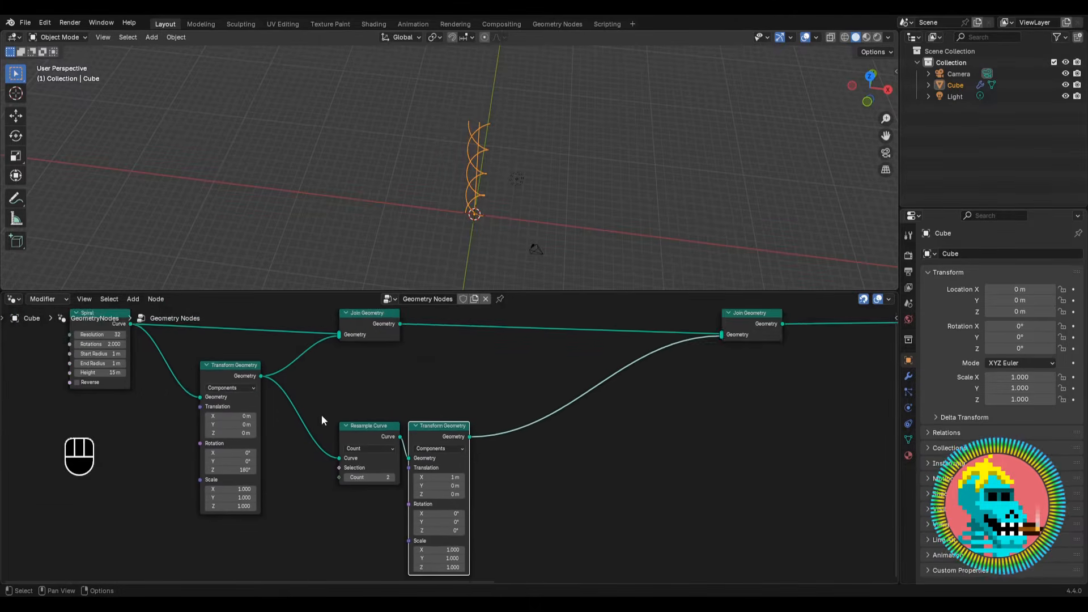
middle_drag(322, 415, 443, 426)
middle_drag(604, 476, 401, 465)
scroll(434, 425, down, 3)
middle_drag(439, 420, 512, 419)
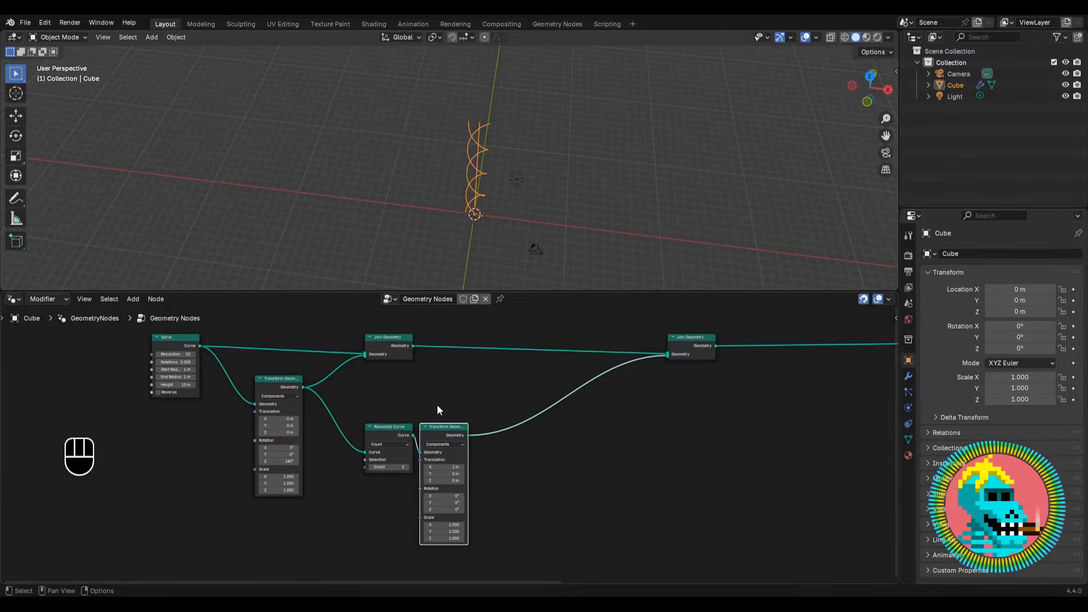
Insert a Resample Curve node between the second Transform Geometry node and the second Join Geometry.
key(shift+a)
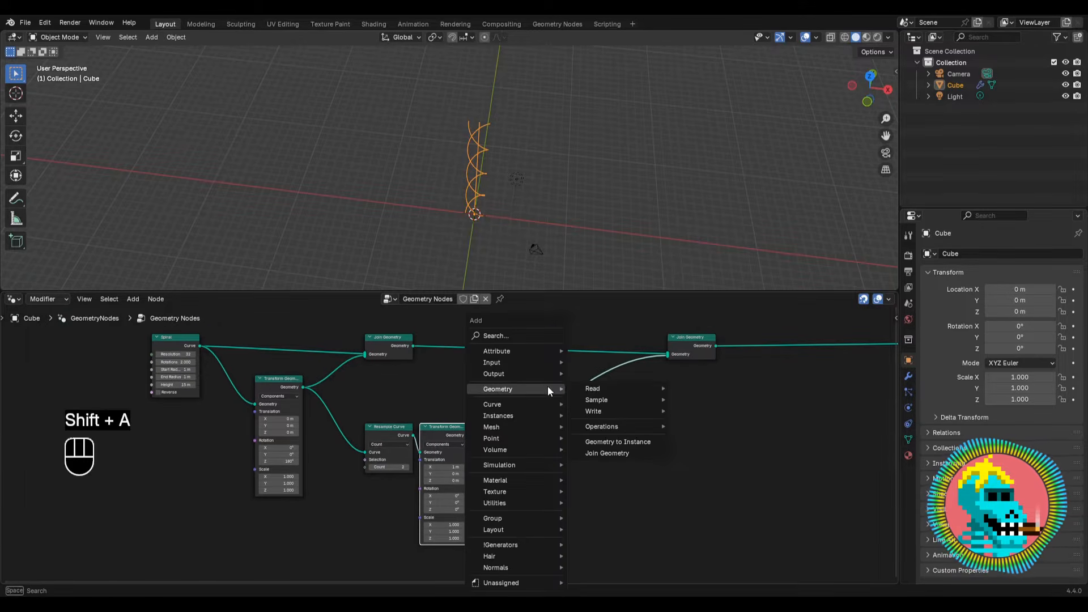
text(resample curv)
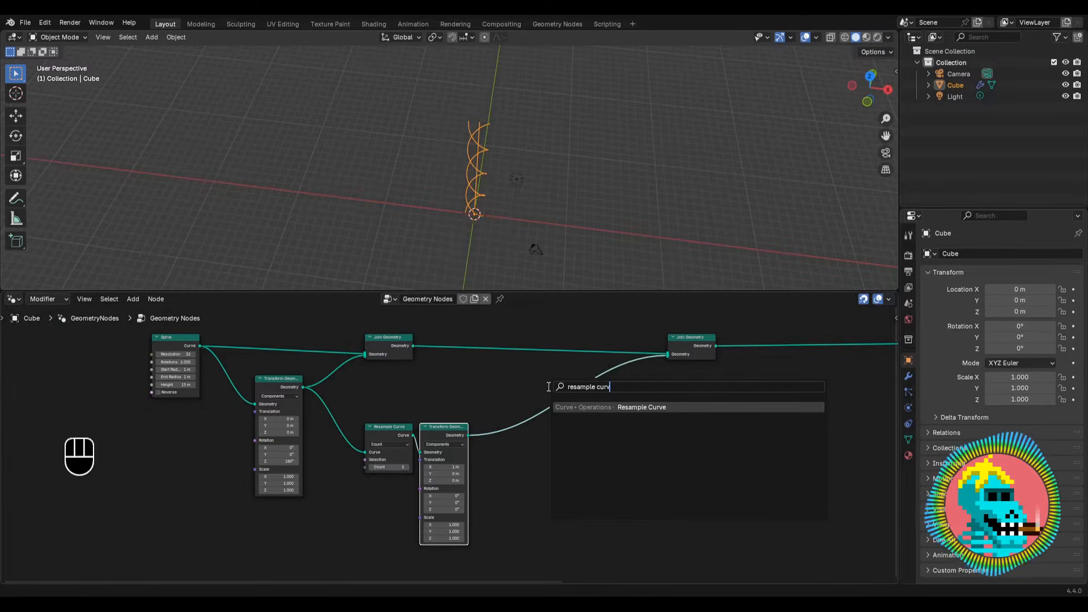
key(Return)
click(508, 423)
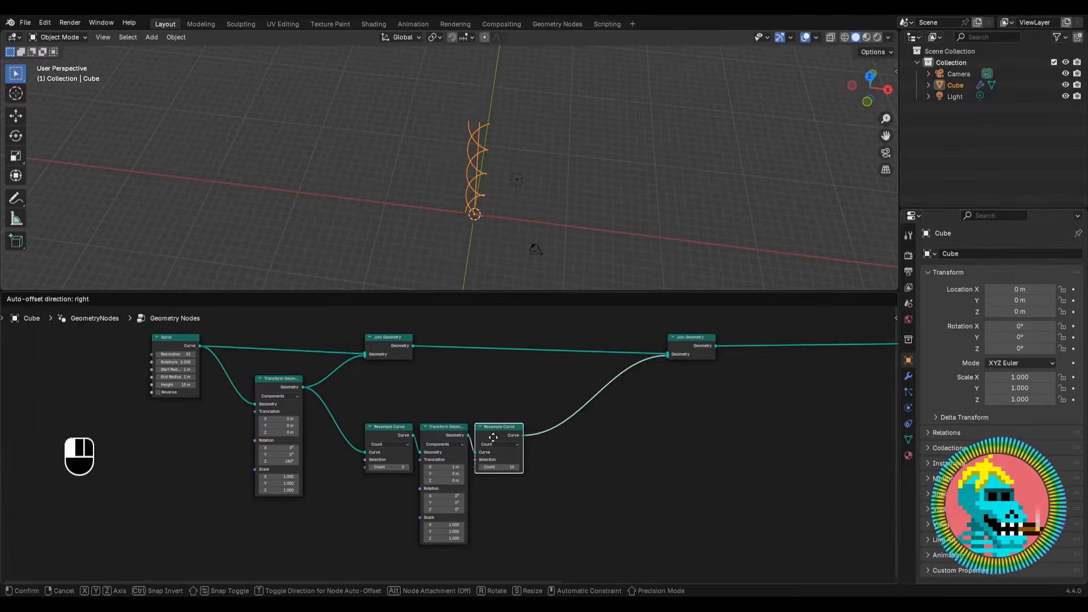
Set the Count of the Resample Curve node after the second Transform Geometry to 30.
middle_drag(508, 423, 429, 440)
scroll(430, 440, up, 2)
click(410, 464)
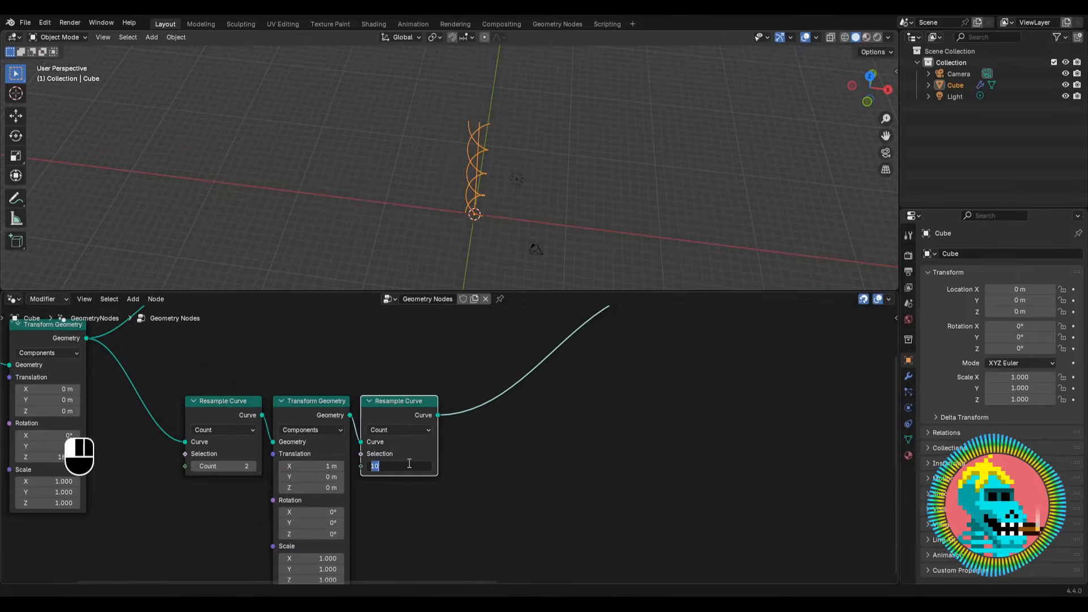
text(30)
key(Return)
Insert an Instance on Points node between the second Resample Curve and the second Join Geometry.
scroll(408, 462, down, 3)
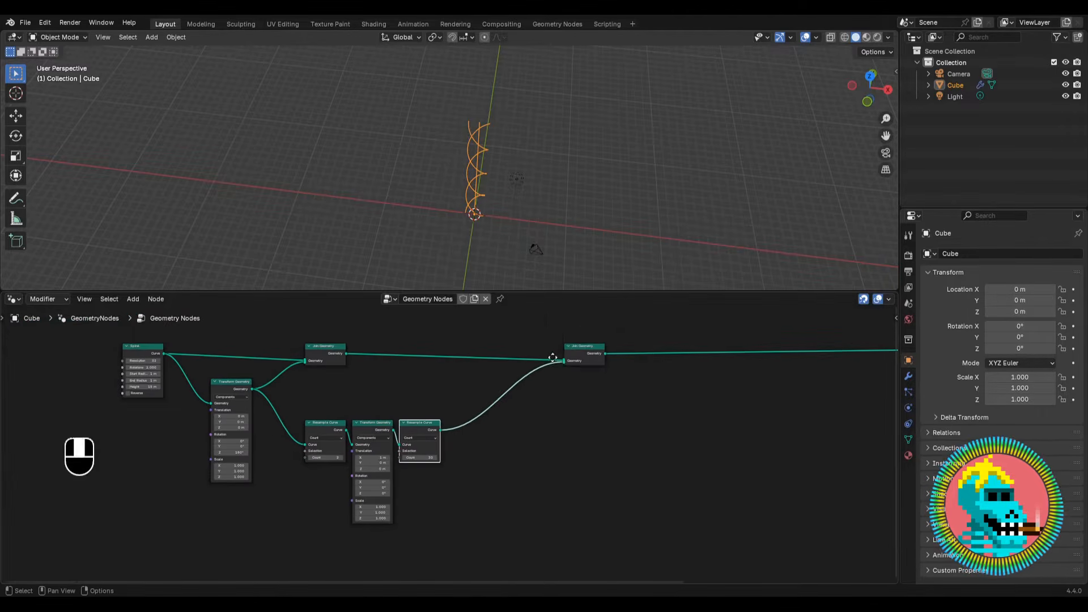
key(shift+a)
mouse_move(525, 371)
text(instance)
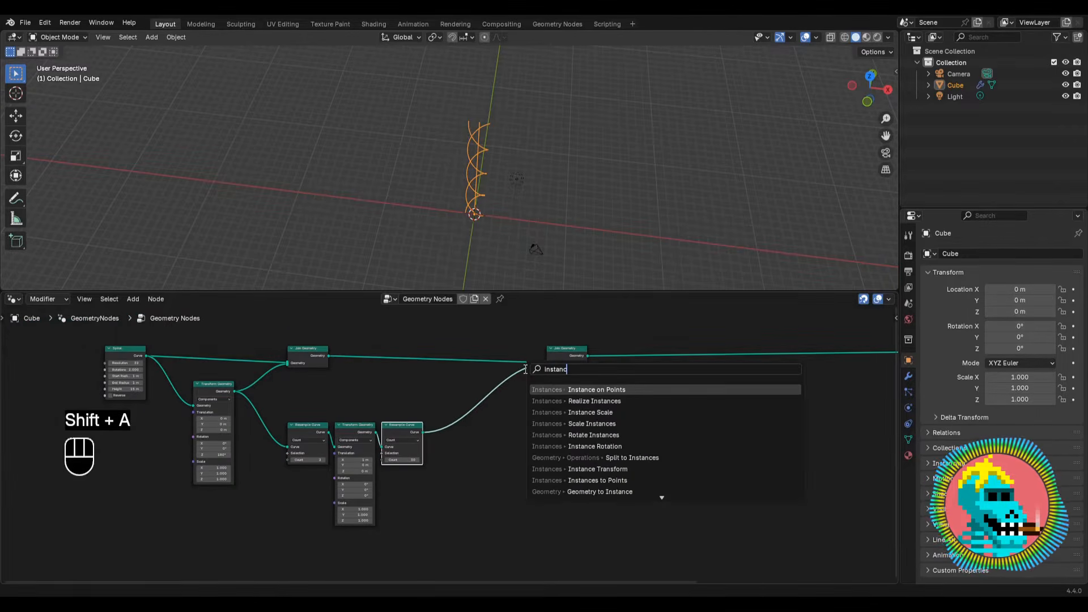
key(Return)
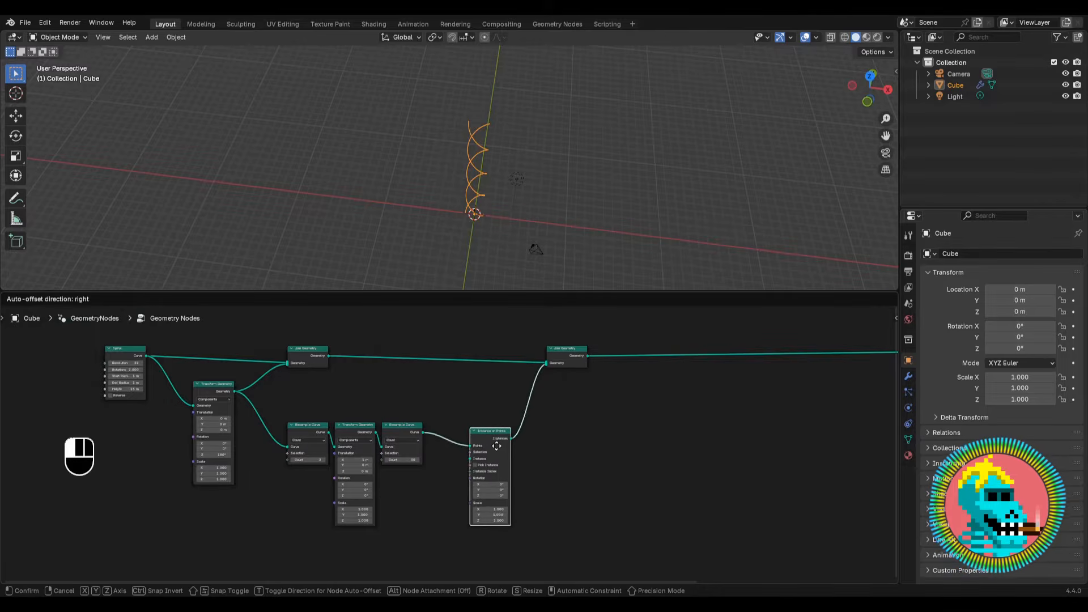
click(489, 438)
Add a Curve Line node feeding the Instance input of Instance on Points.
scroll(510, 408, up, 3)
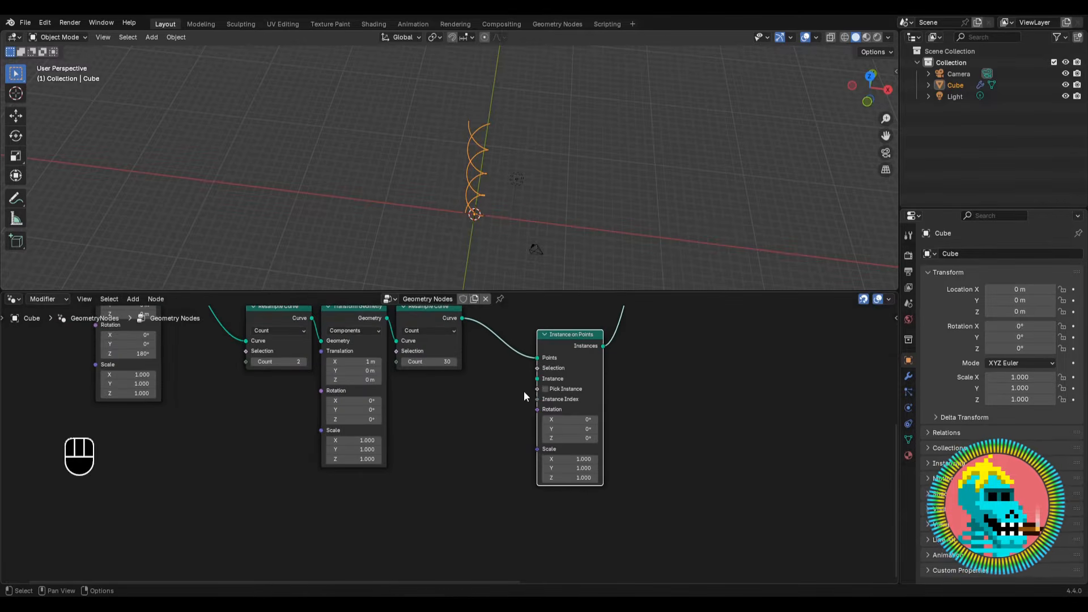
drag(538, 379, 481, 426)
text(curve)
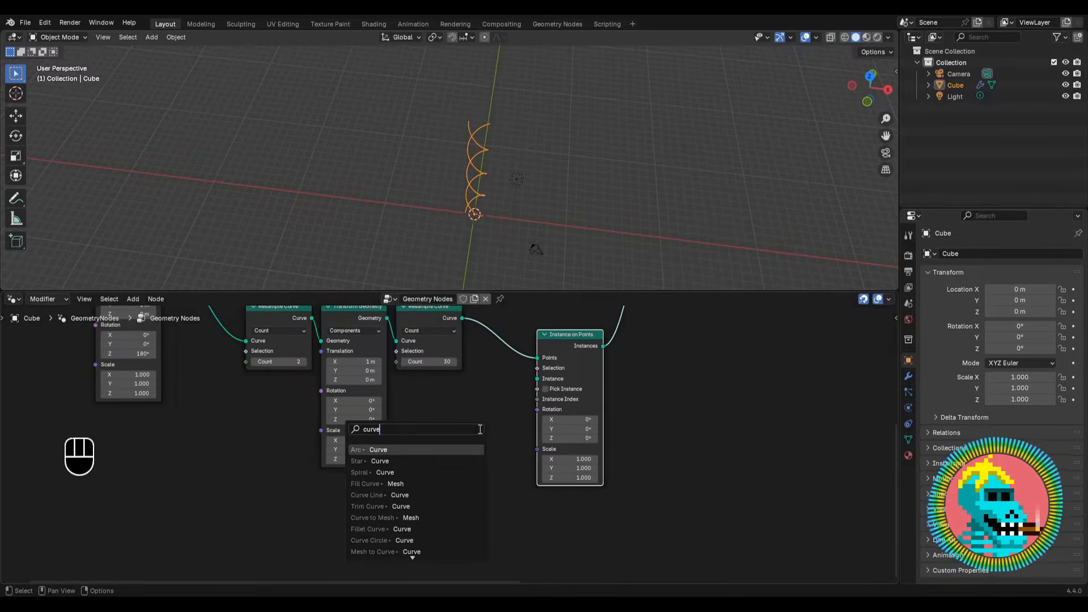
text( line)
key(Return)
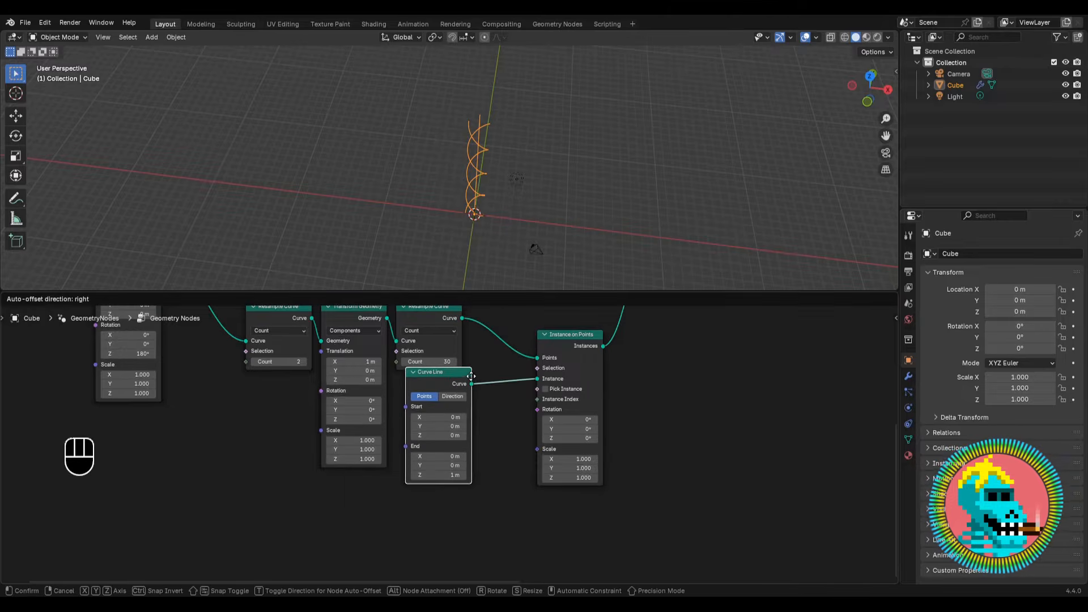
click(464, 392)
Set the Curve Line's start X to -1 m, end X to 1 m and end Z to 0 m.
scroll(416, 456, up, 2)
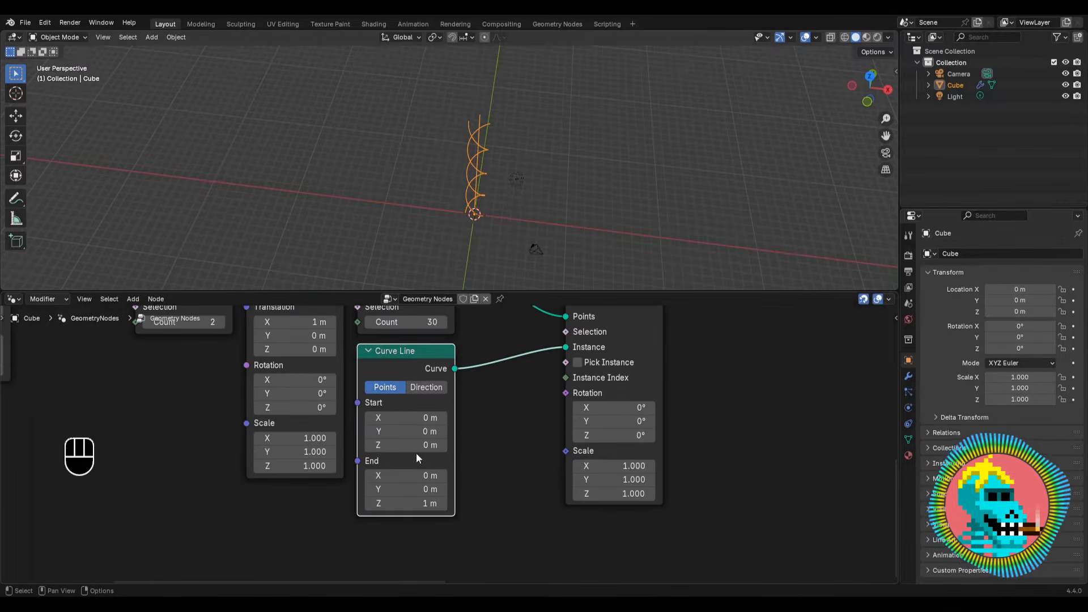
click(423, 423)
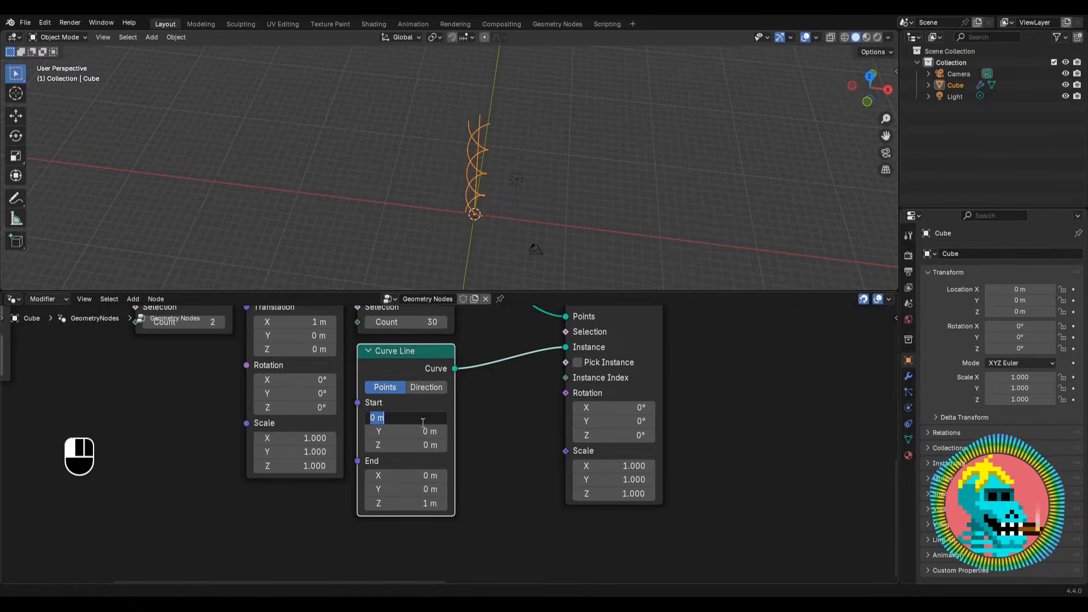
text(-1)
key(Return)
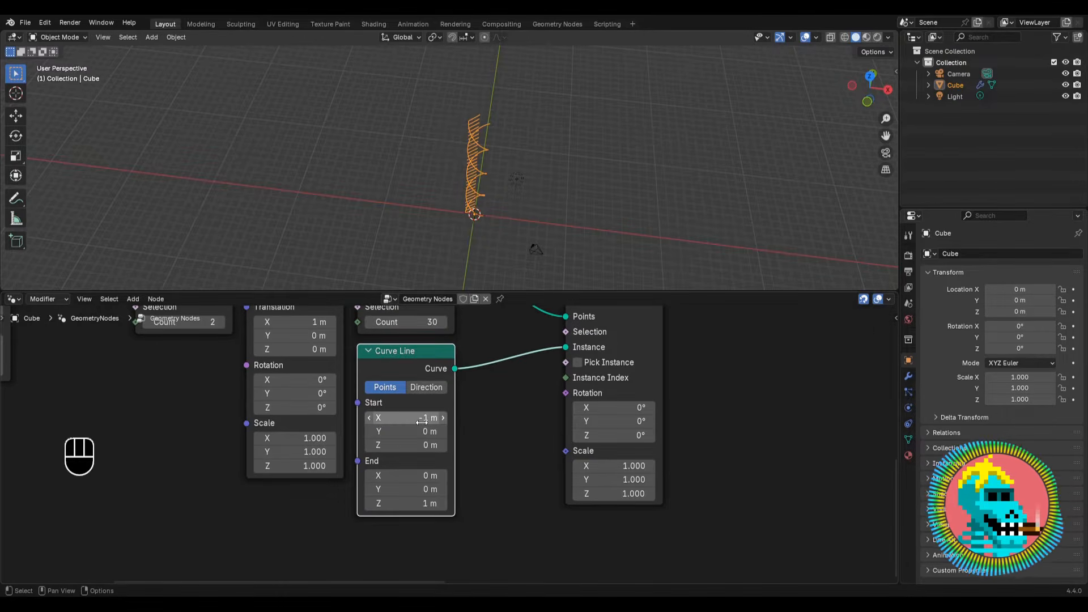
click(415, 477)
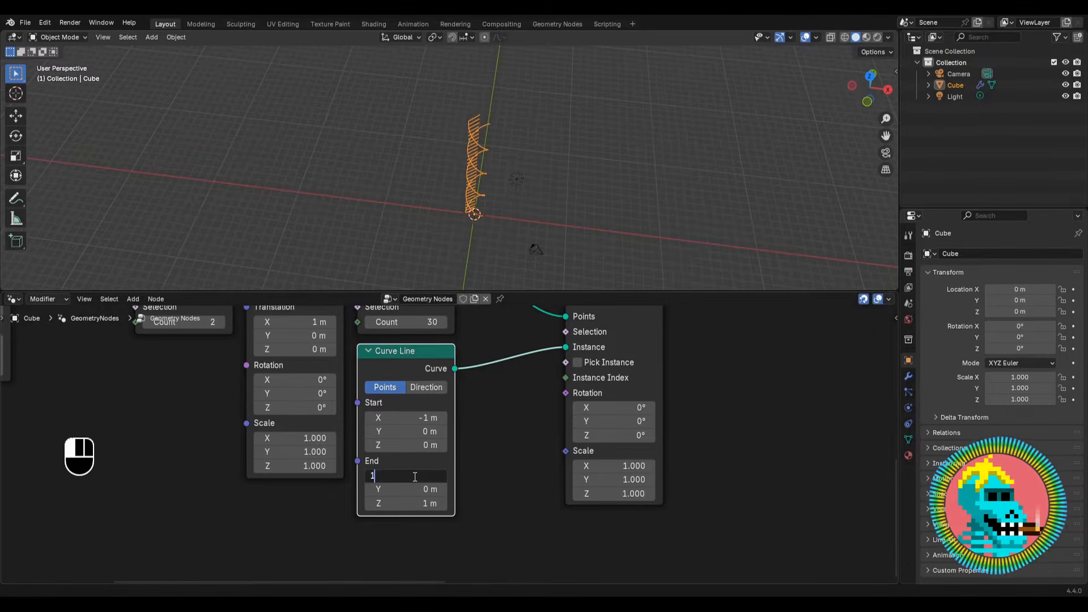
text(1)
key(Return)
click(411, 504)
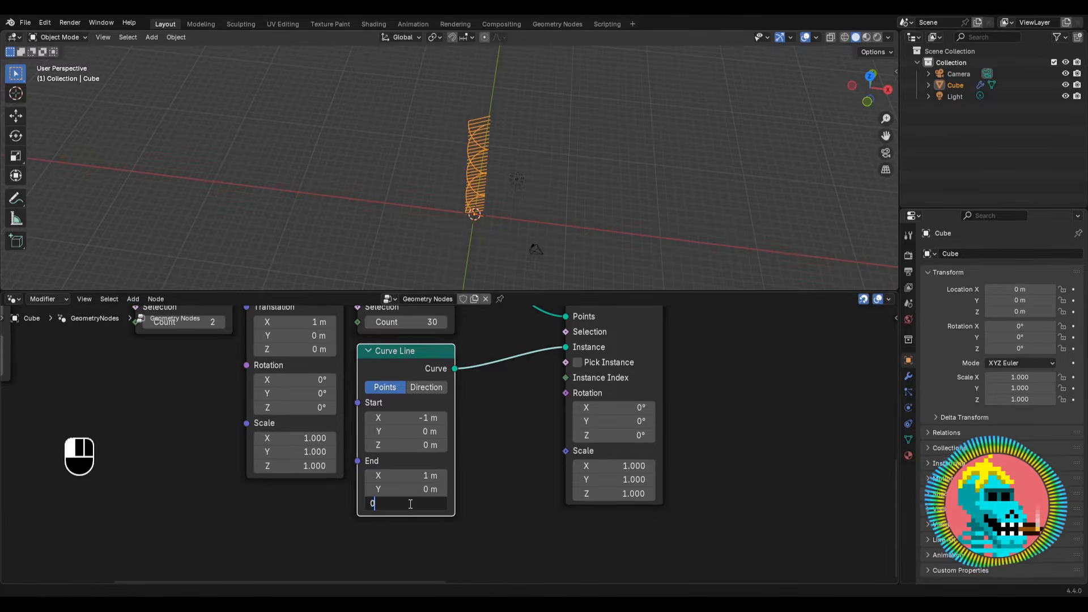
text(0)
key(Return)
Move the Instance on Points node level with the second Resample Curve node.
middle_drag(513, 164, 498, 66)
scroll(487, 426, down, 3)
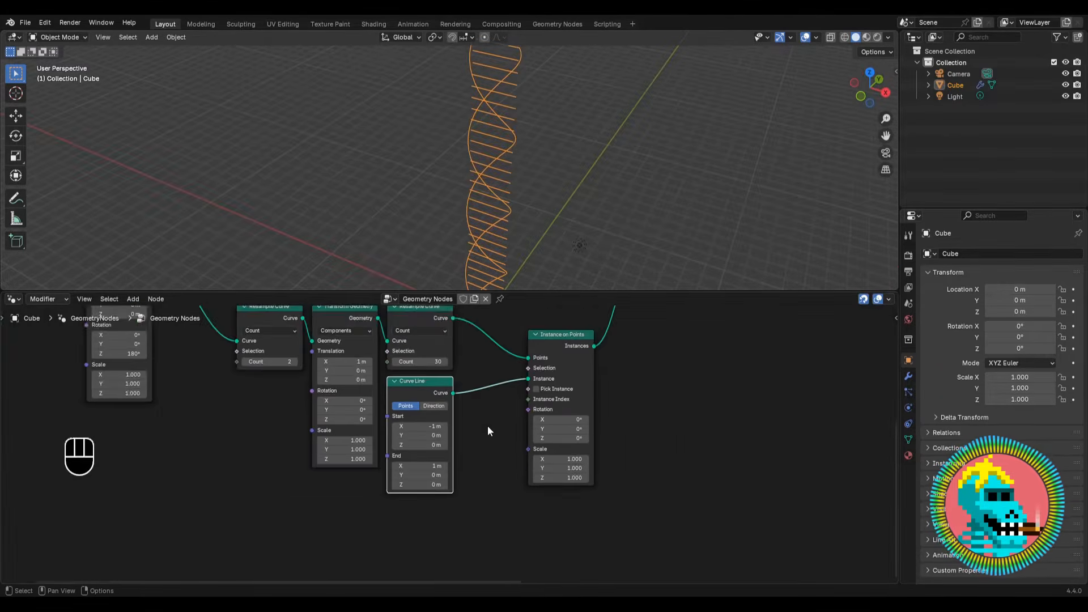
drag(502, 474, 488, 441)
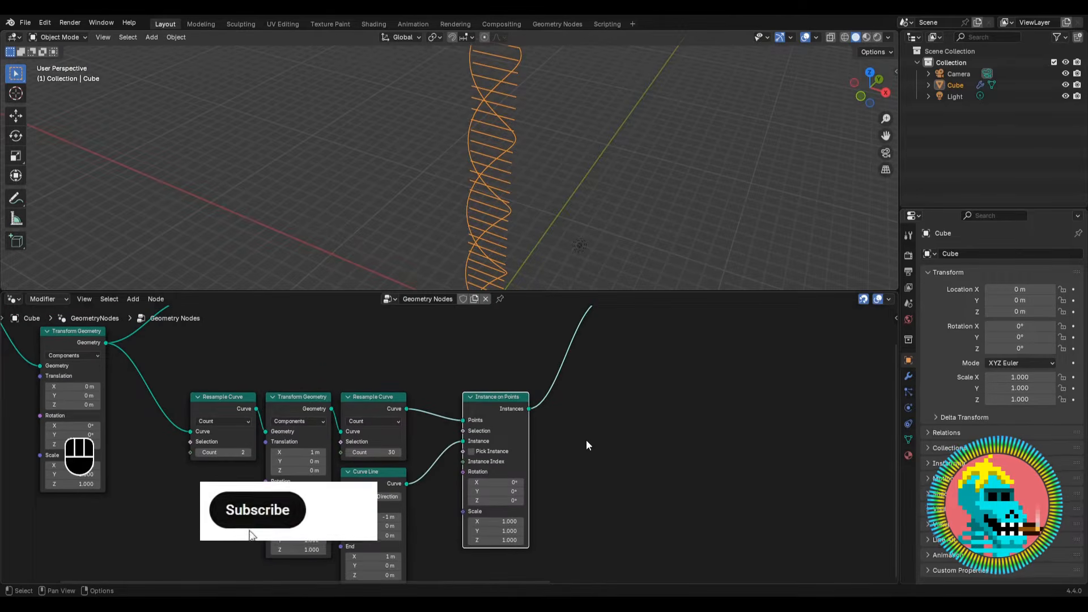
Add an Align Rotation to Vector node feeding the Rotation of Instance on Points and place it below the Curve Line.
scroll(507, 441, down, 2)
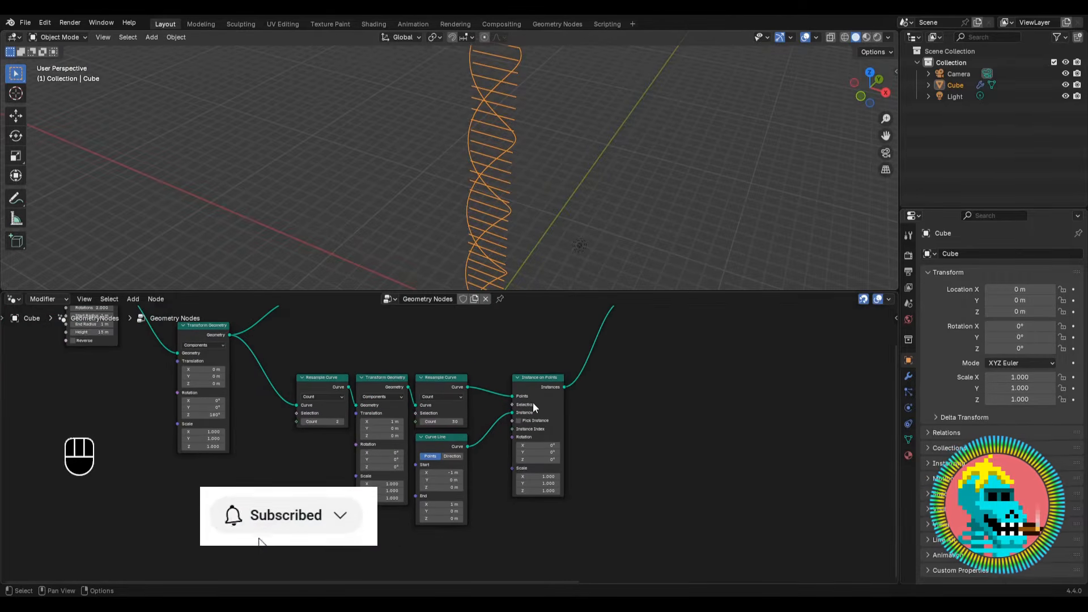
middle_drag(503, 438, 570, 389)
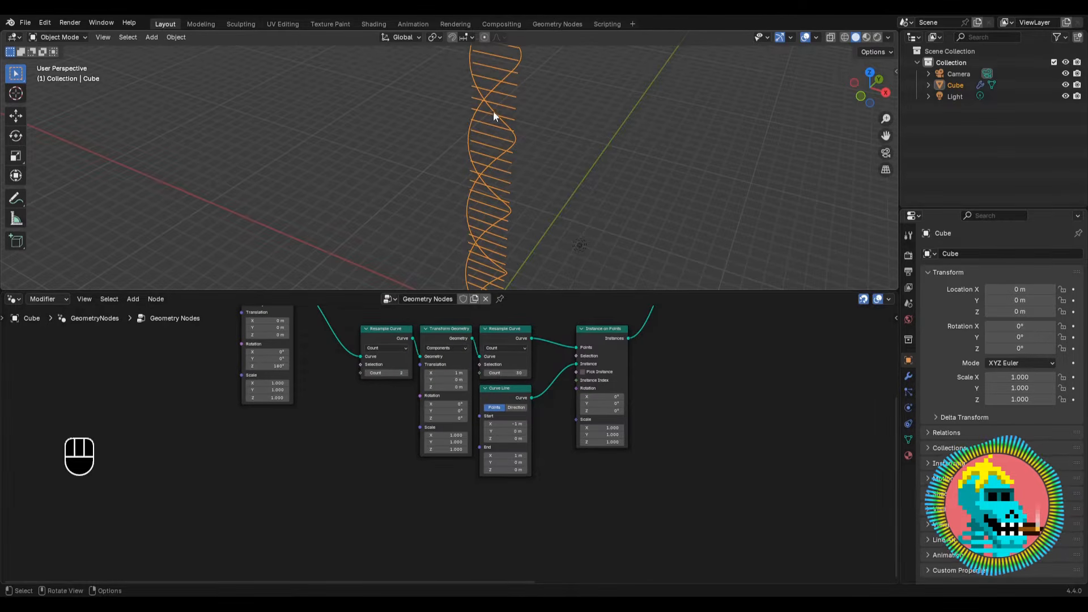
middle_drag(493, 112, 571, 274)
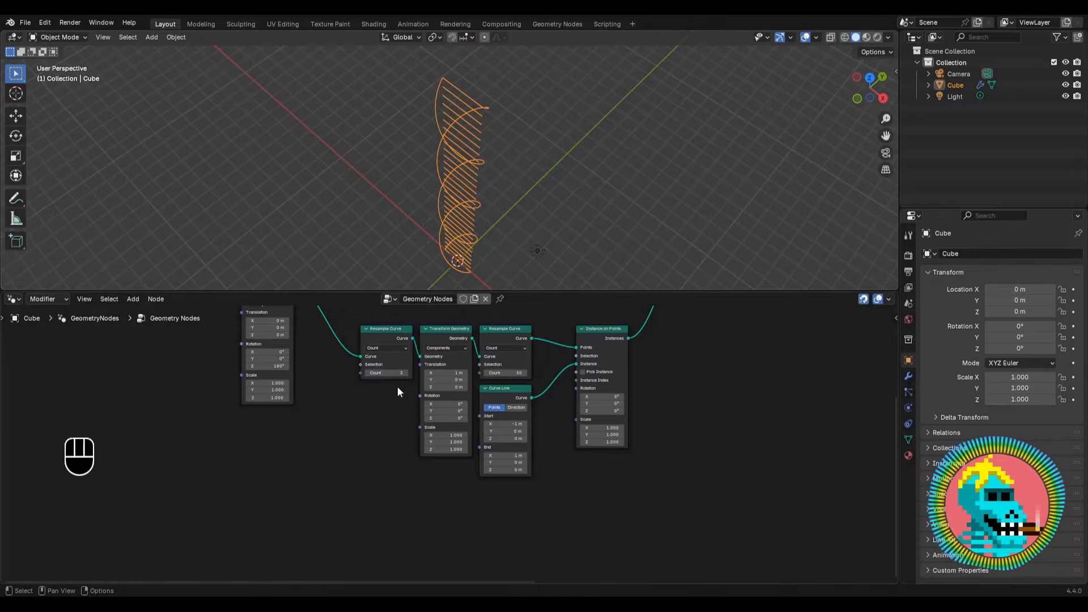
scroll(397, 391, up, 2)
drag(542, 411, 491, 570)
text(align r)
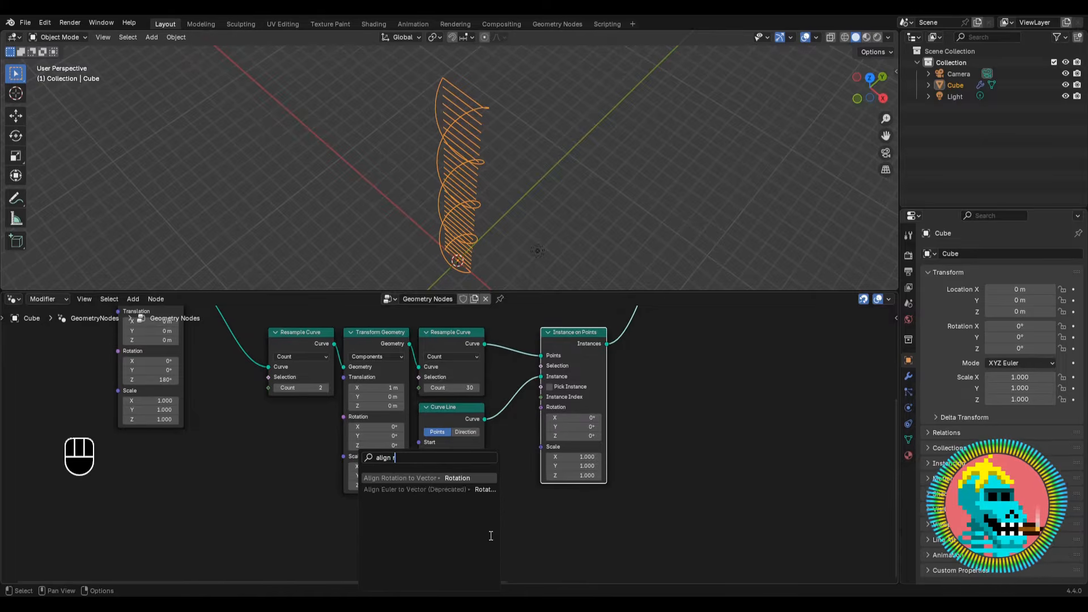
key(Return)
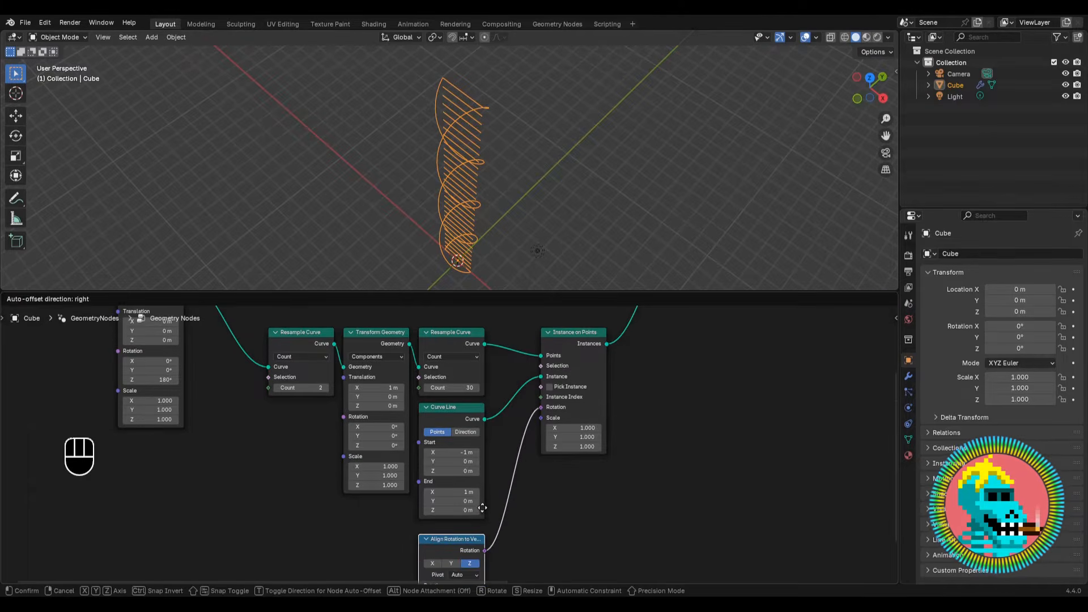
click(482, 510)
Add a Sample Curve node fed by the first Transform Geometry's output and connect its Tangent to the Vector of Align Rotation to Vector.
scroll(317, 469, down, 2)
middle_drag(317, 469, 369, 454)
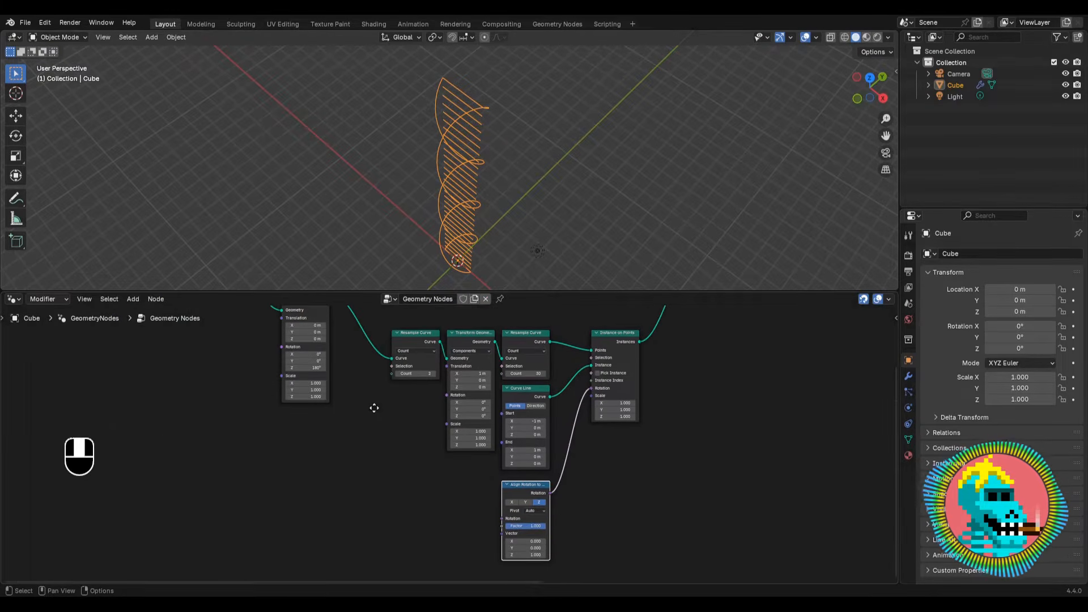
middle_drag(400, 213, 429, 173)
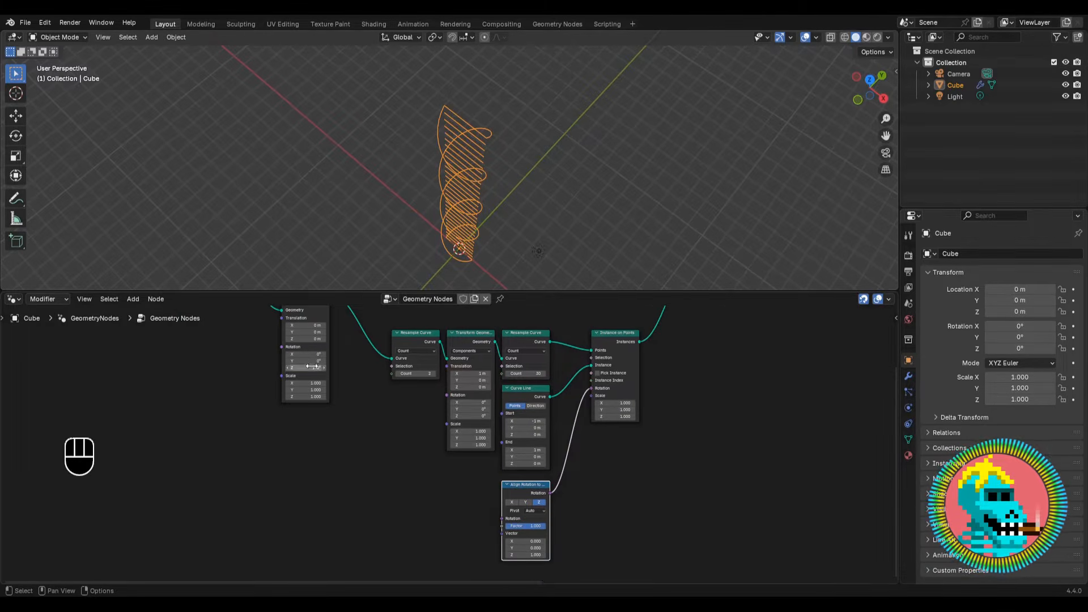
middle_drag(338, 314, 336, 361)
drag(328, 340, 359, 468)
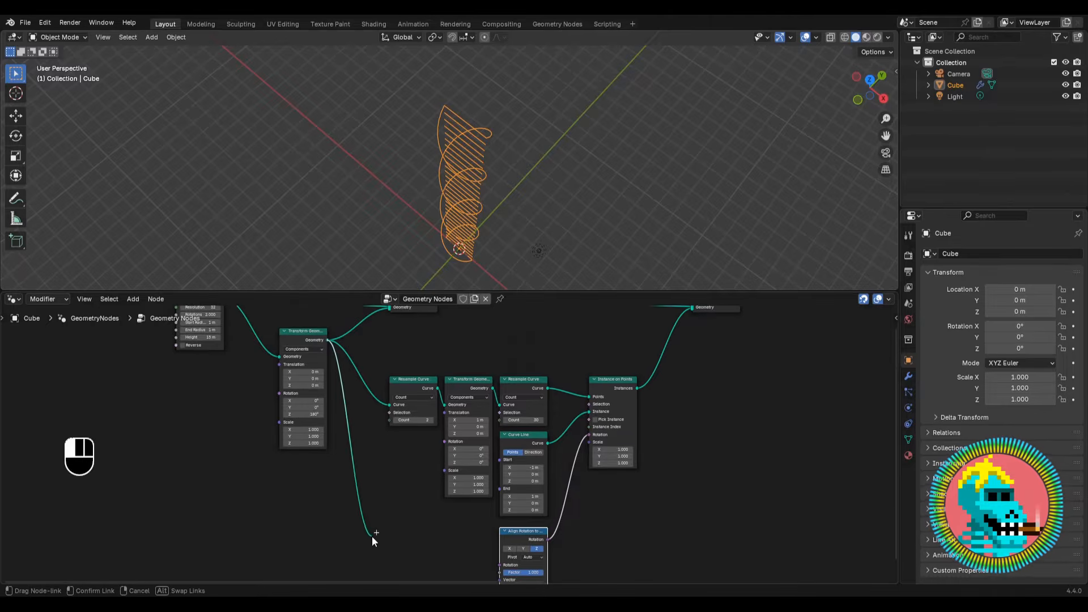
drag(372, 536, 372, 536)
text(cu)
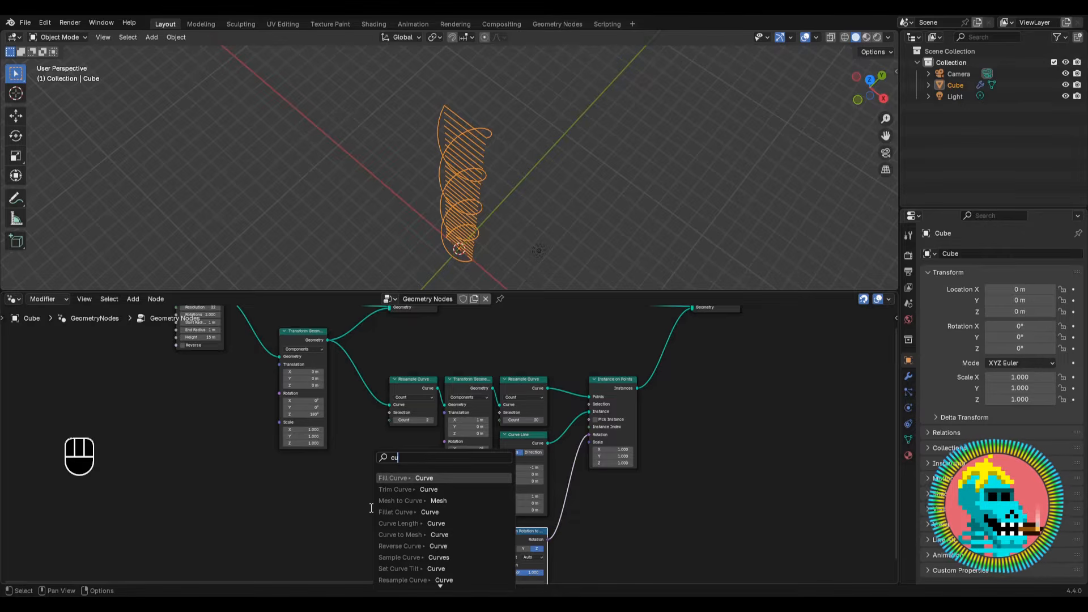
text(rve sample)
key(Return)
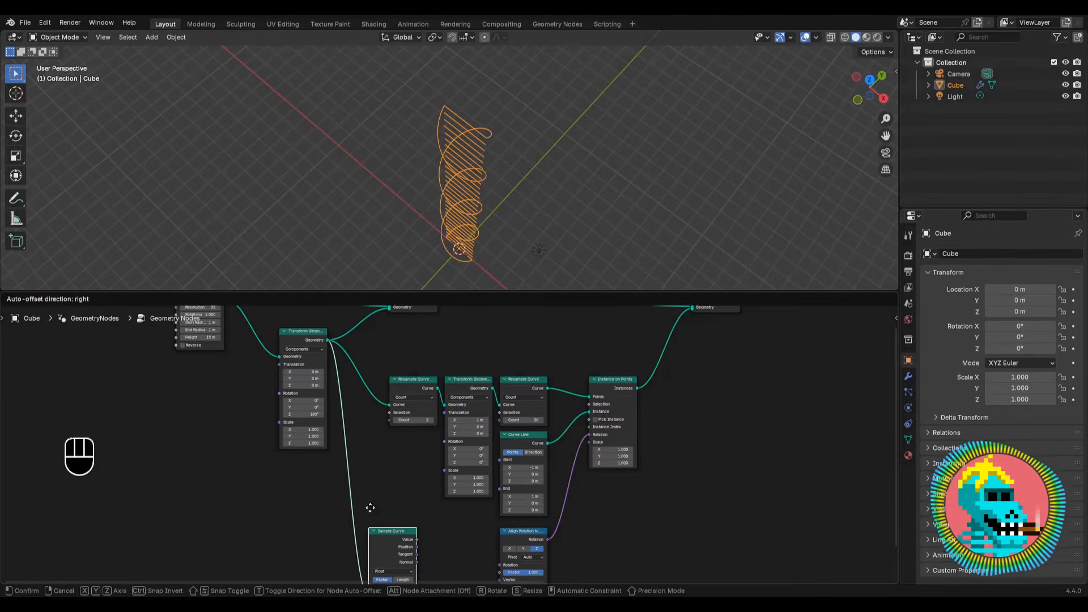
click(380, 505)
scroll(380, 505, up, 3)
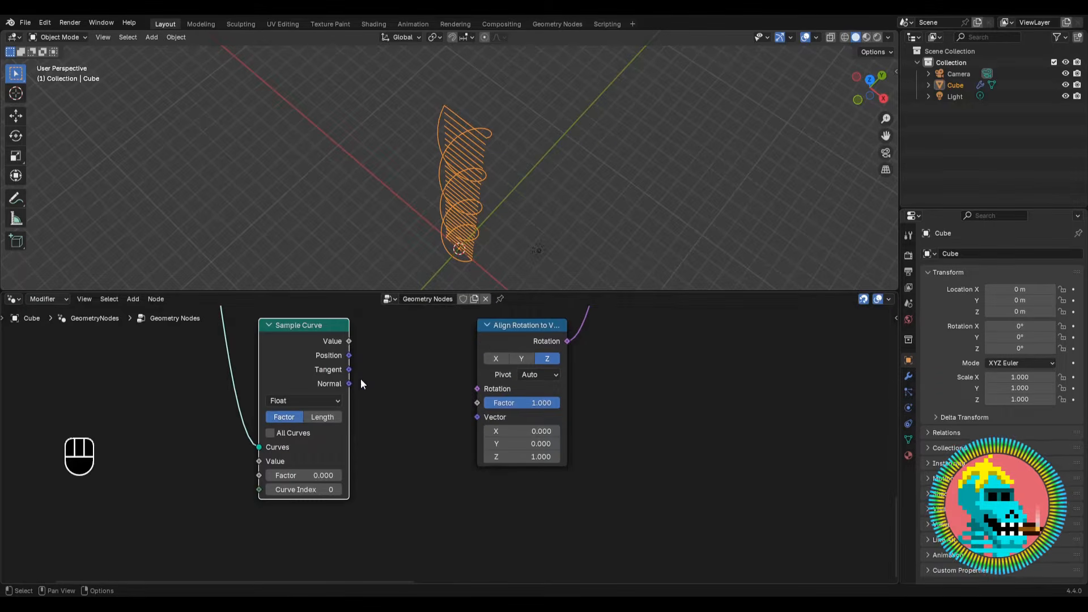
drag(350, 370, 469, 420)
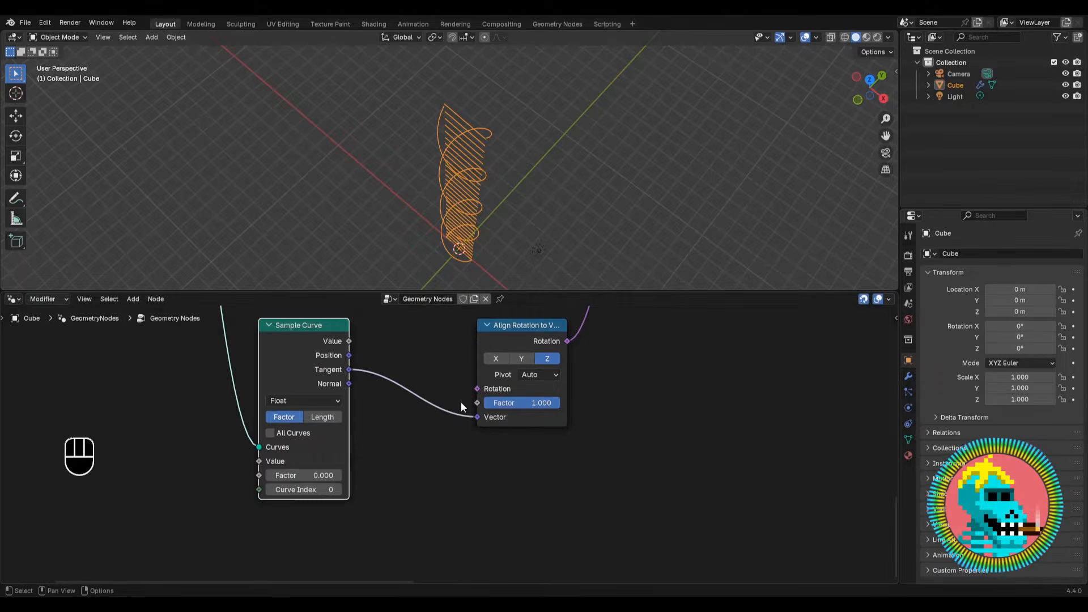
Add a Spline Parameter node, connect its Factor to Sample Curve's Factor, and position it just below and beside the Sample Curve node.
middle_drag(436, 413, 536, 414)
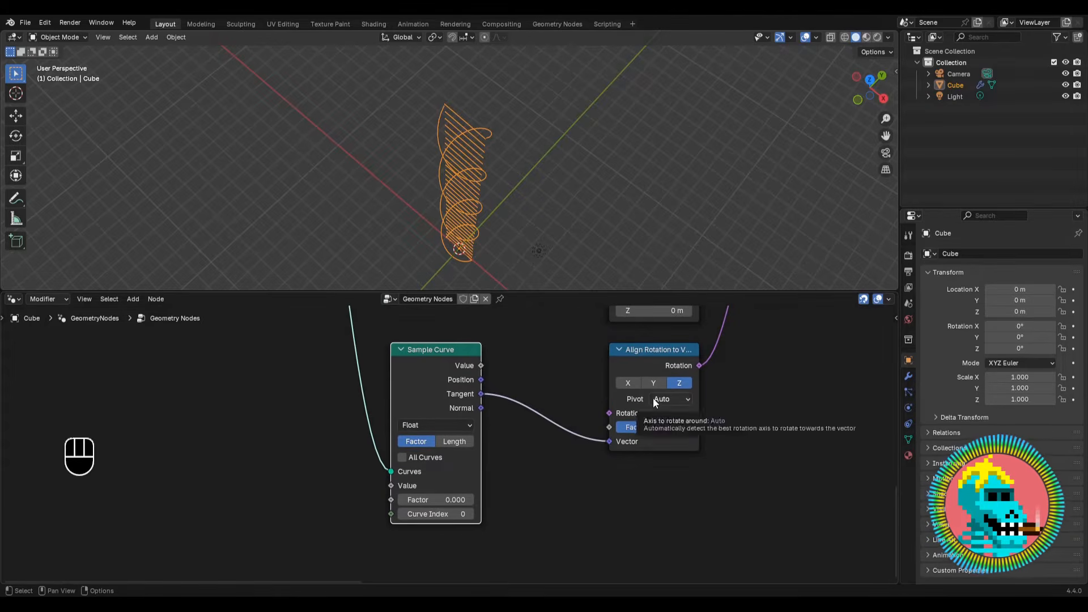
click(365, 392)
key(backslash)
key(shift+a)
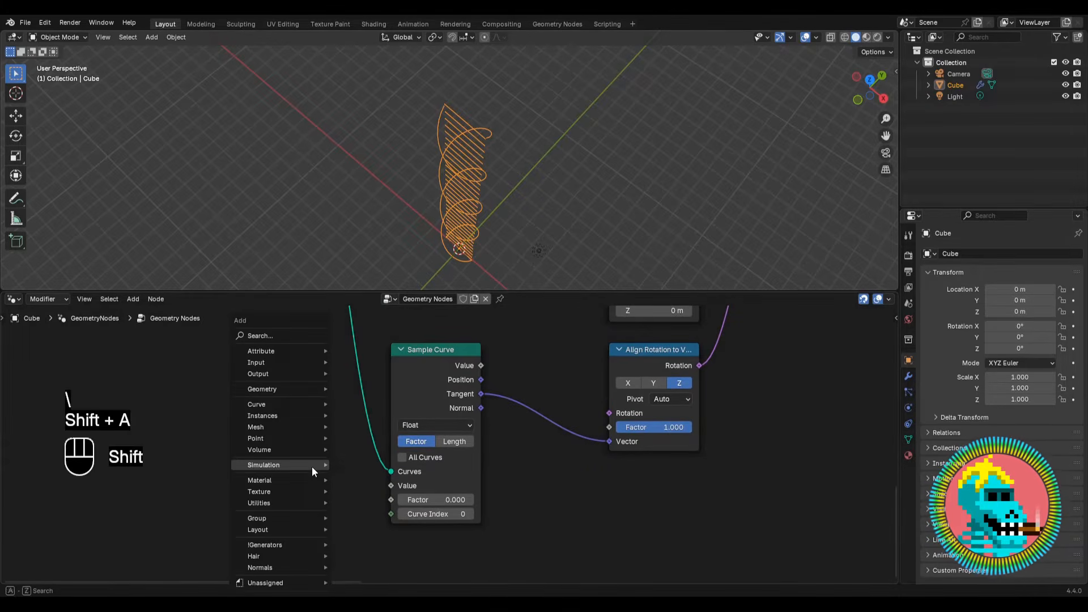
text(spline par)
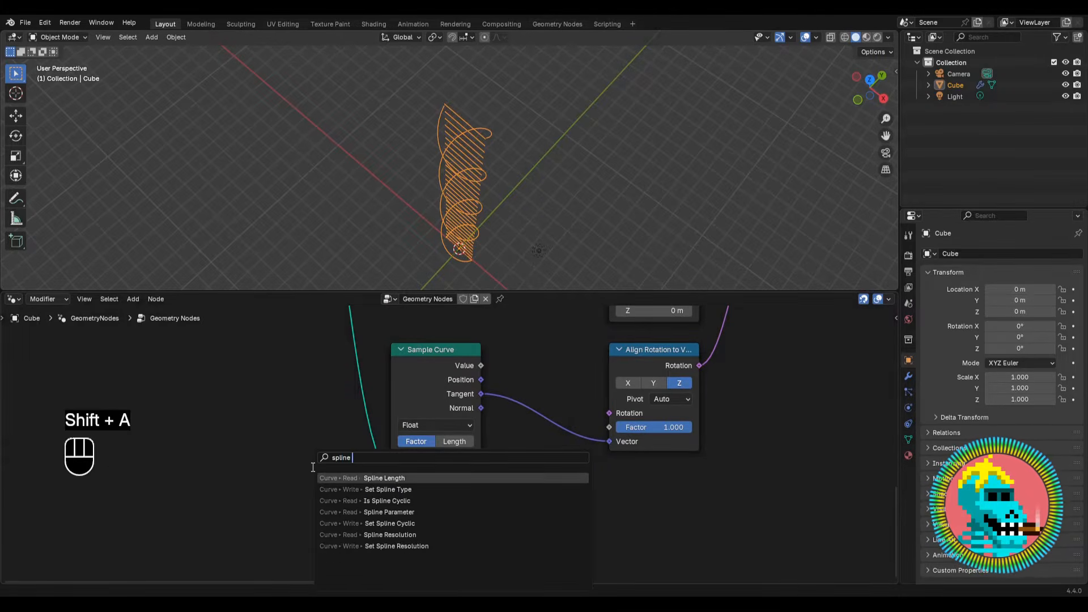
key(Return)
click(246, 506)
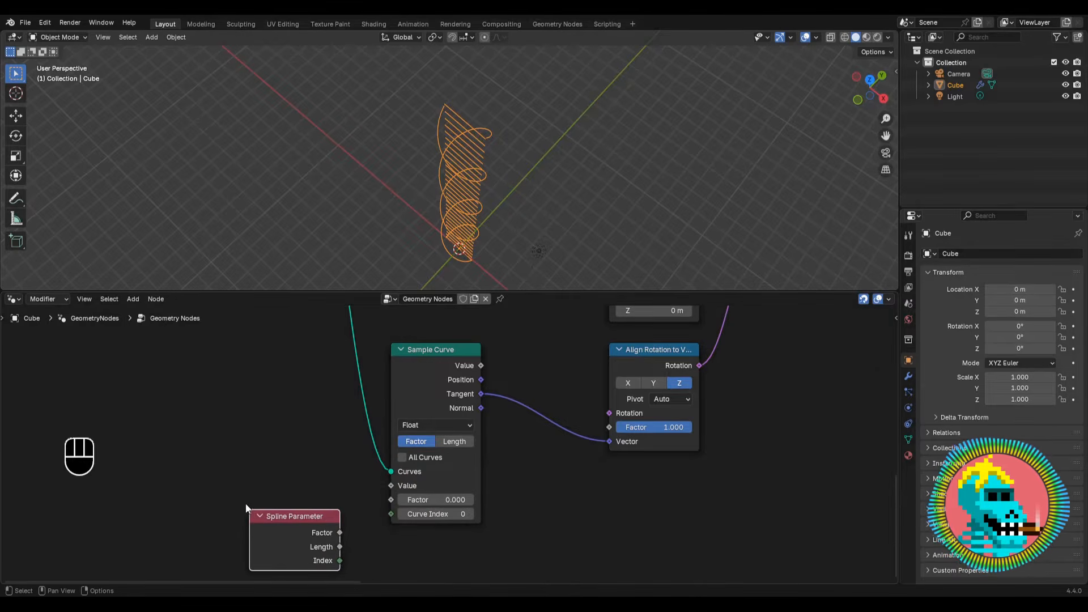
drag(341, 534, 398, 493)
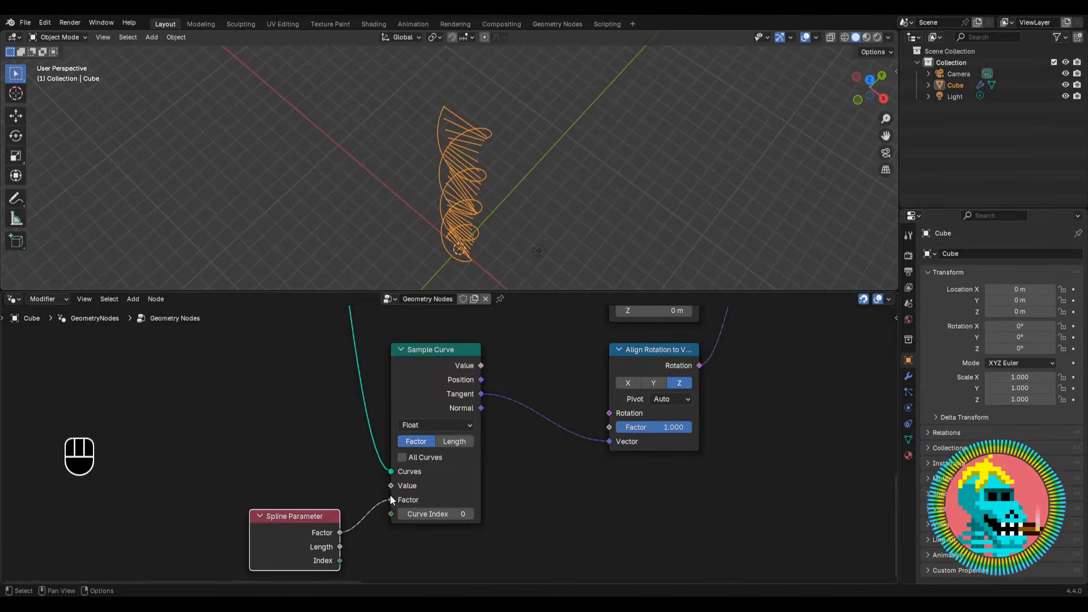
drag(287, 541, 302, 531)
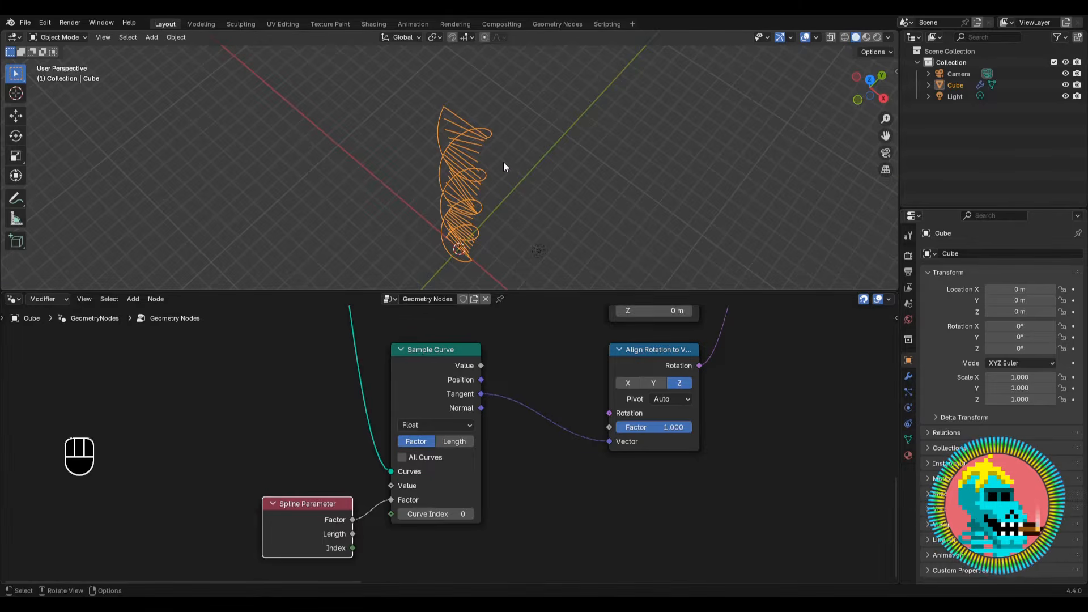
Set the Align Rotation to Vector node to align the Y axis with its pivot set to Z.
mouse_move(503, 165)
middle_down()
mouse_move(442, 177)
mouse_move(491, 158)
middle_up()
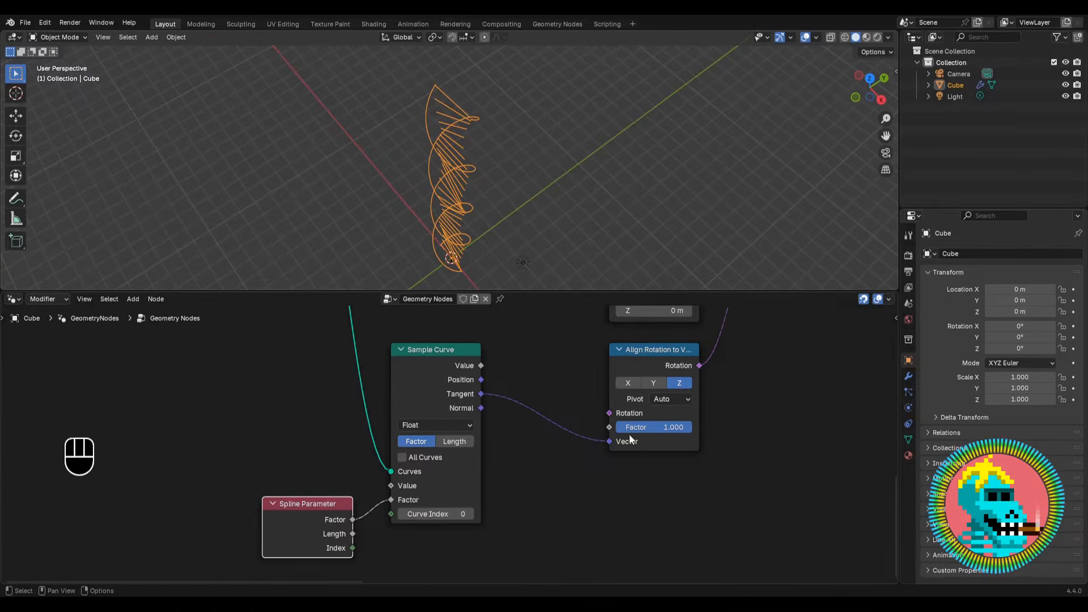
scroll(629, 439, up, 1)
middle_drag(630, 439, 462, 440)
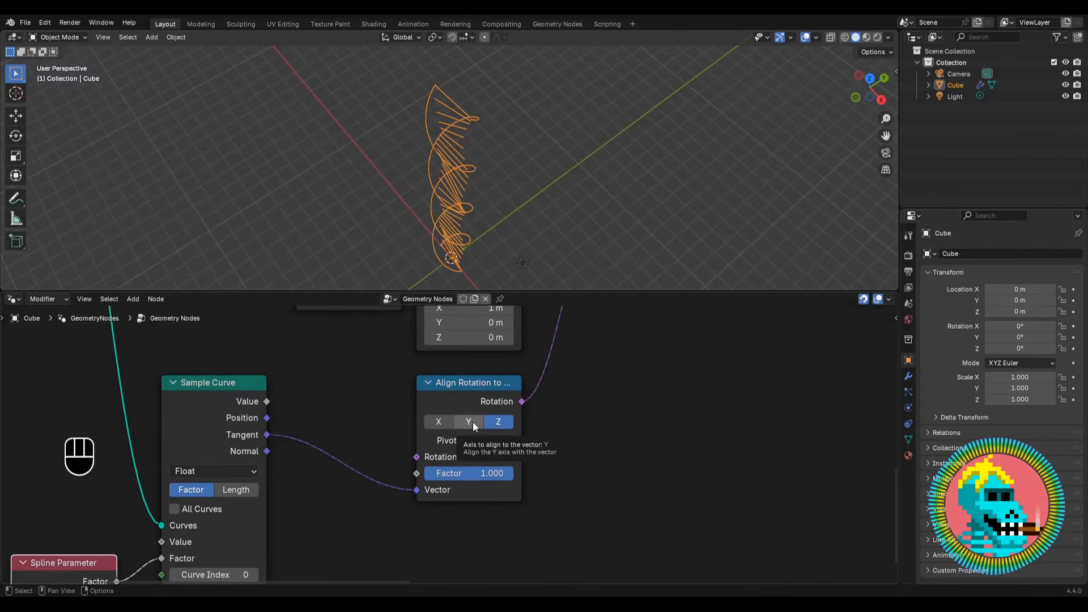
click(473, 422)
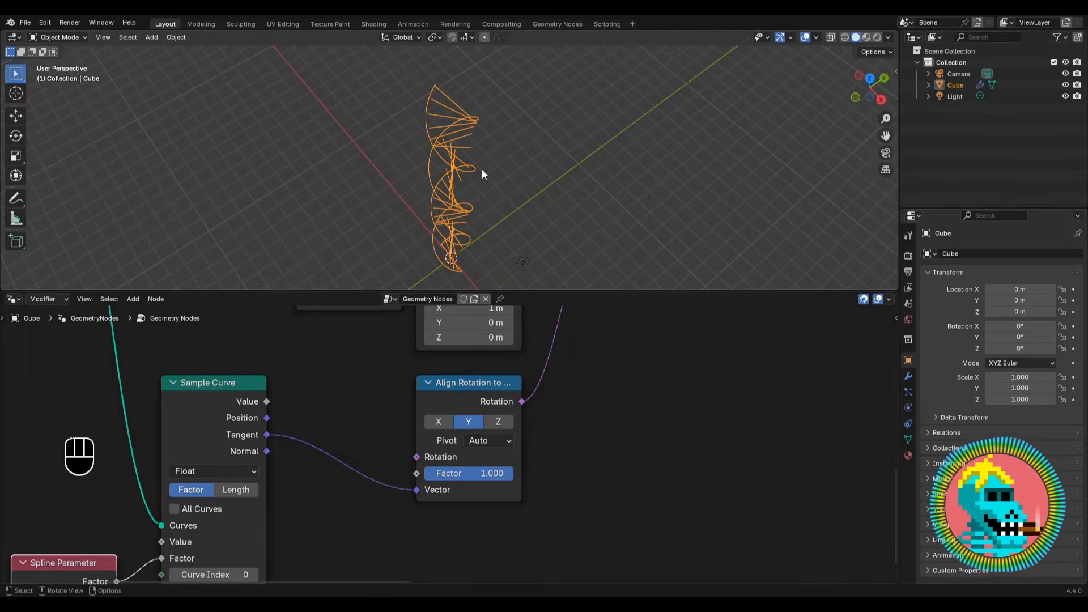
middle_drag(482, 174, 458, 174)
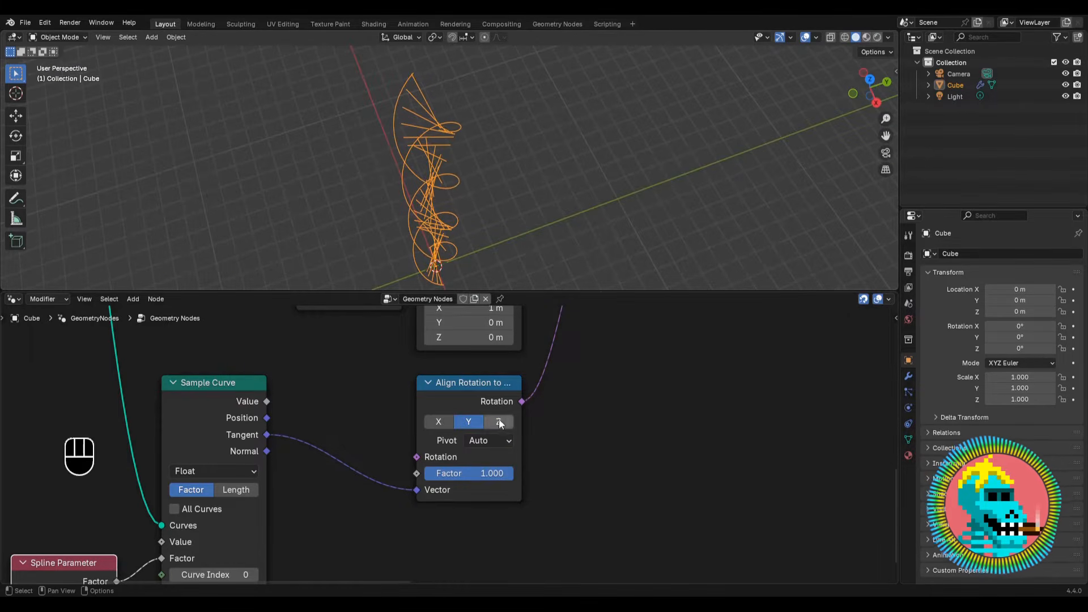
click(481, 445)
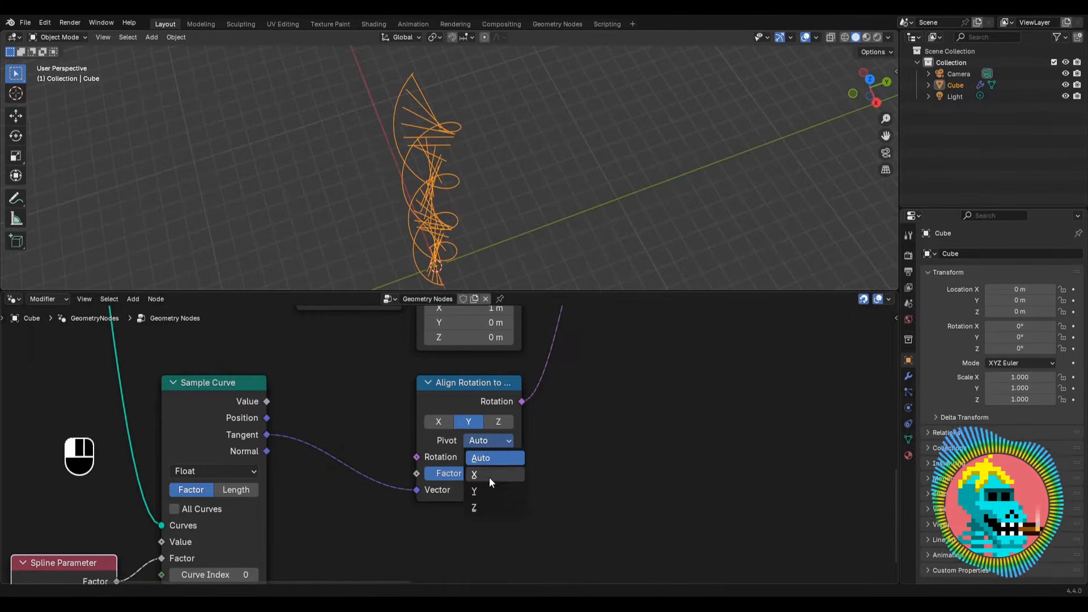
click(488, 507)
middle_drag(431, 225, 499, 159)
Enclose all nodes except Group Output in a frame labelled DNA WIRE and move the frame farther away from Group Output.
scroll(460, 436, down, 8)
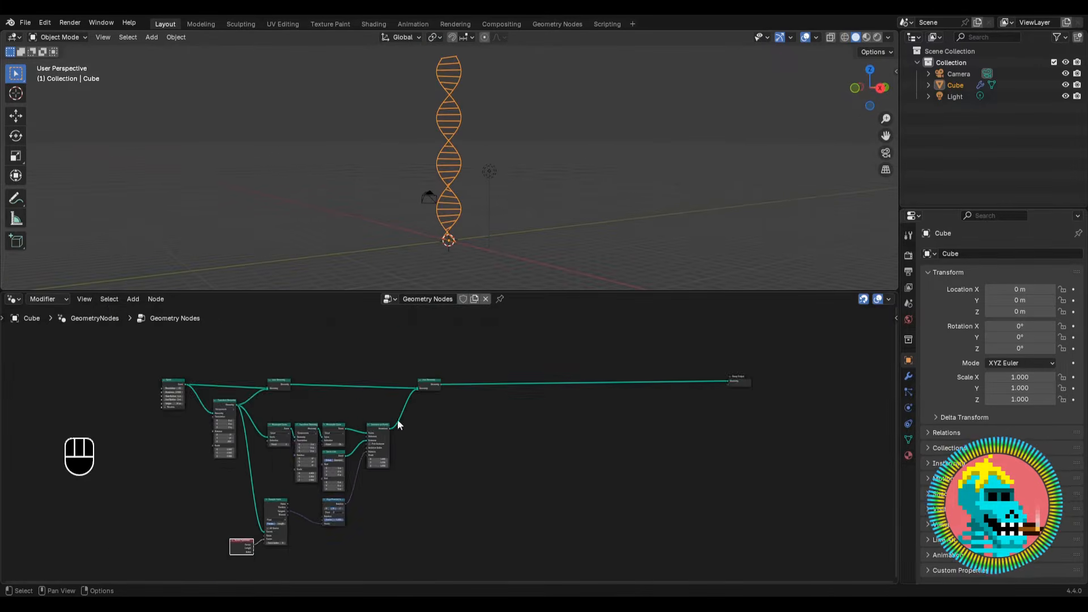
scroll(431, 397, up, 3)
scroll(460, 436, down, 3)
scroll(460, 437, down, 1)
drag(541, 325, 237, 542)
key(ctrl+j)
key(F2)
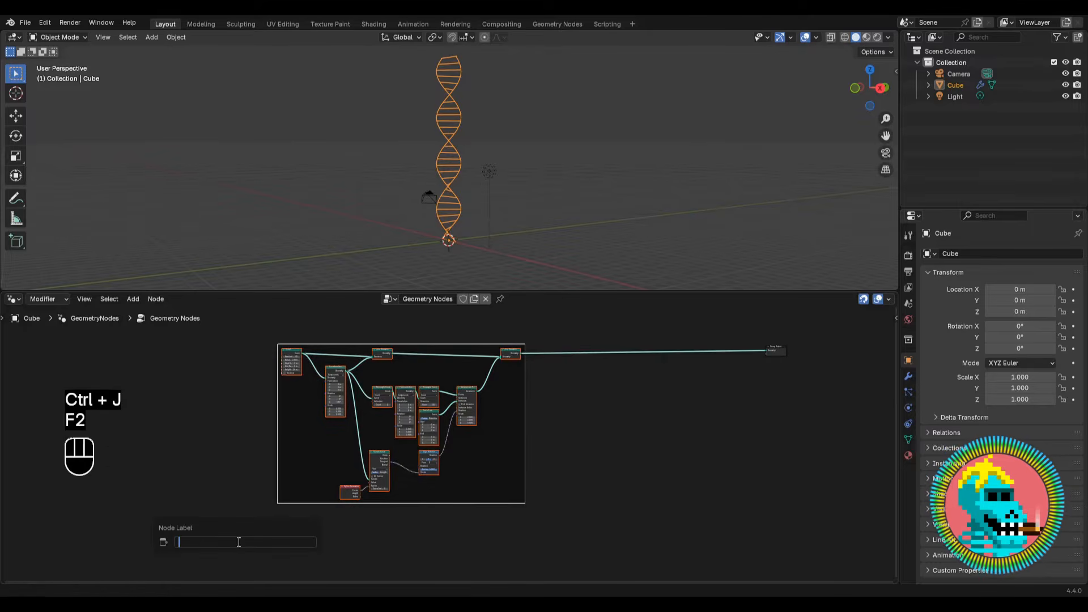
text(WIRE)
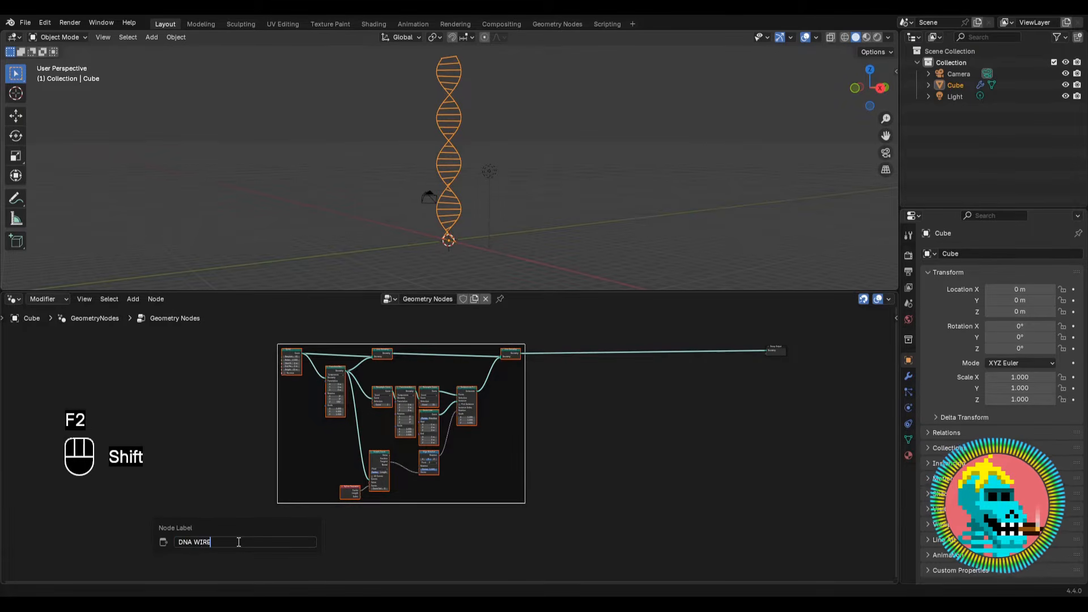
key(Return)
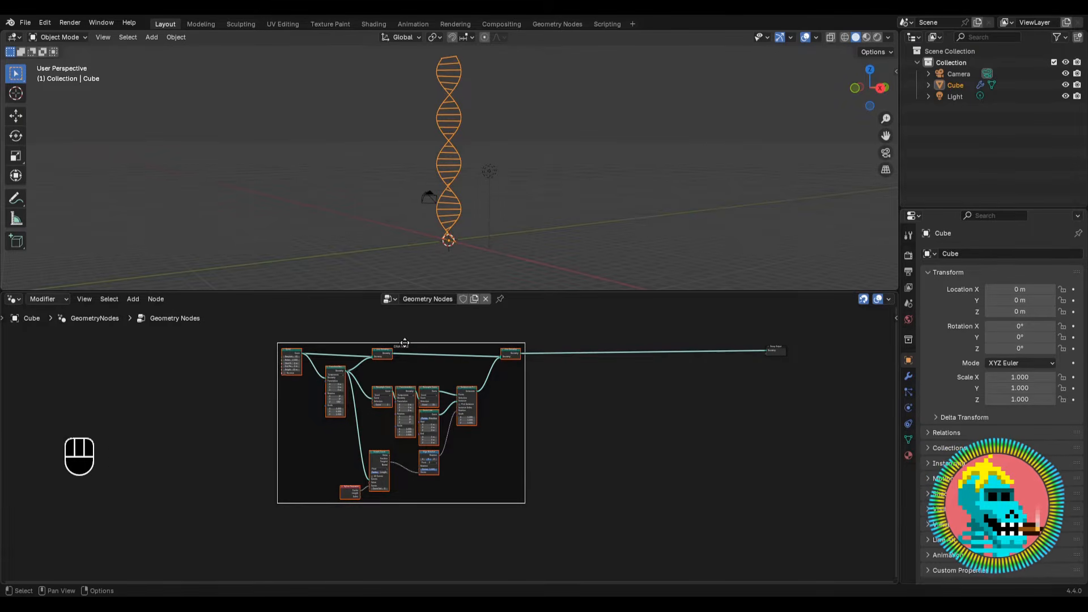
drag(400, 353, 75, 347)
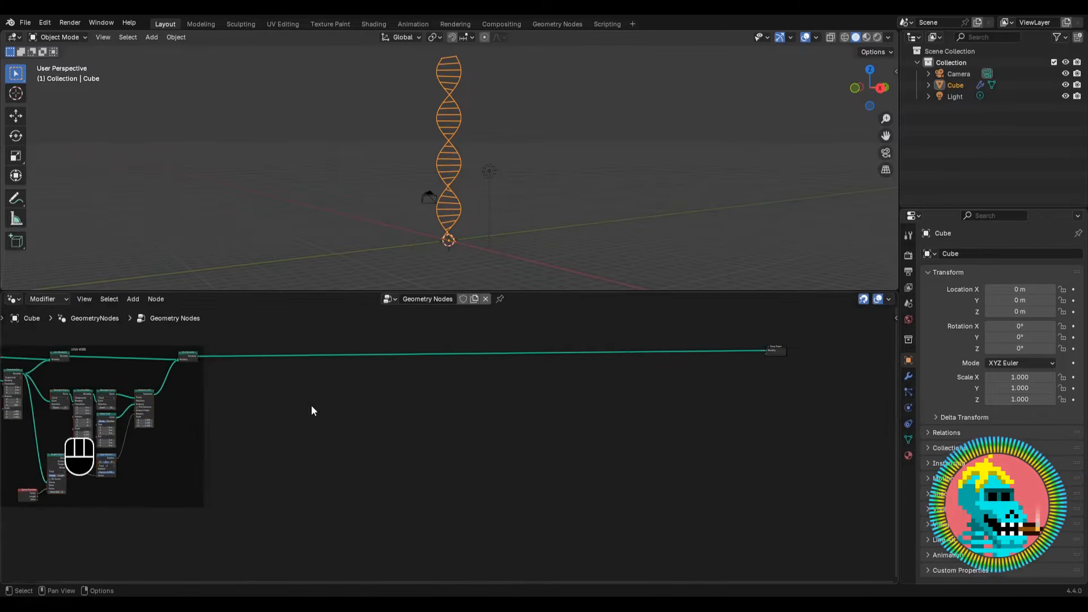
Insert a Realize Instances node between Instance on Points and the last Join Geometry, and shift that Join Geometry node to make room.
scroll(306, 408, up, 5)
key(shift+a)
mouse_move(392, 373)
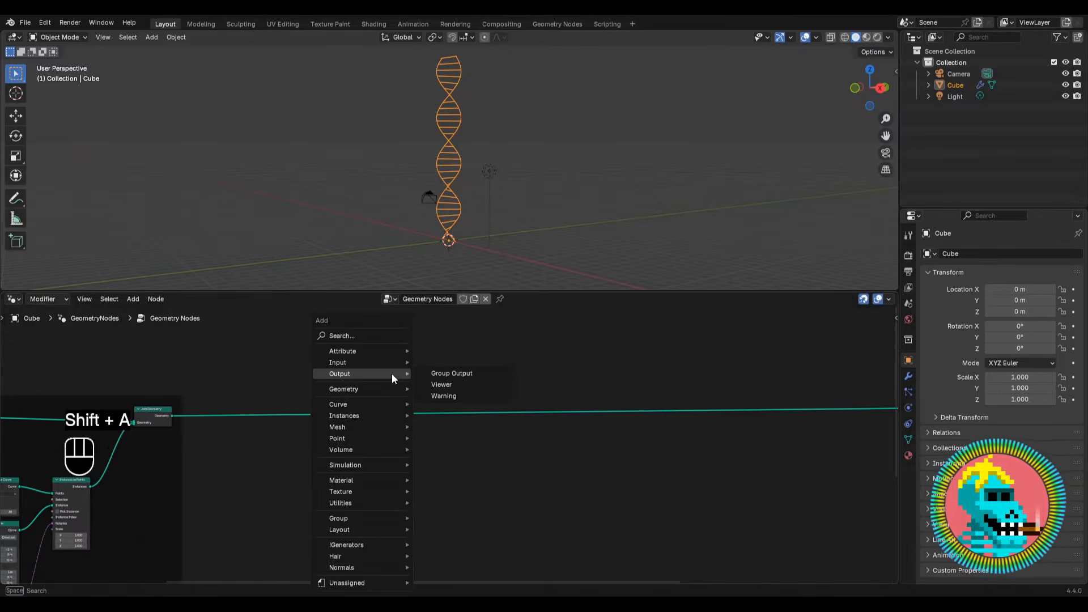
text(c)
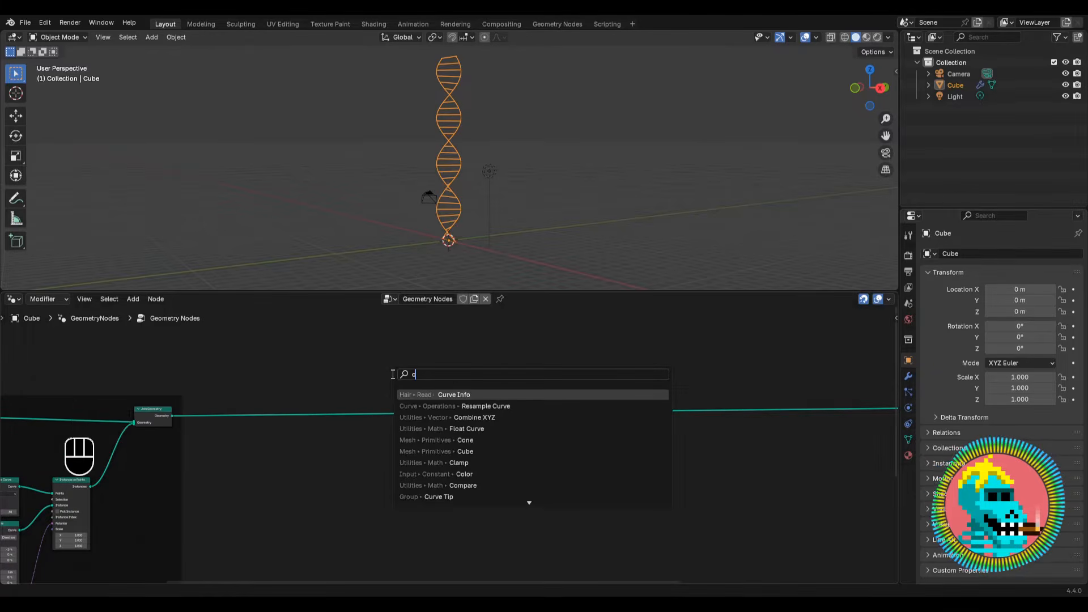
key(BackSpace)
key(BackSpace)
text(re)
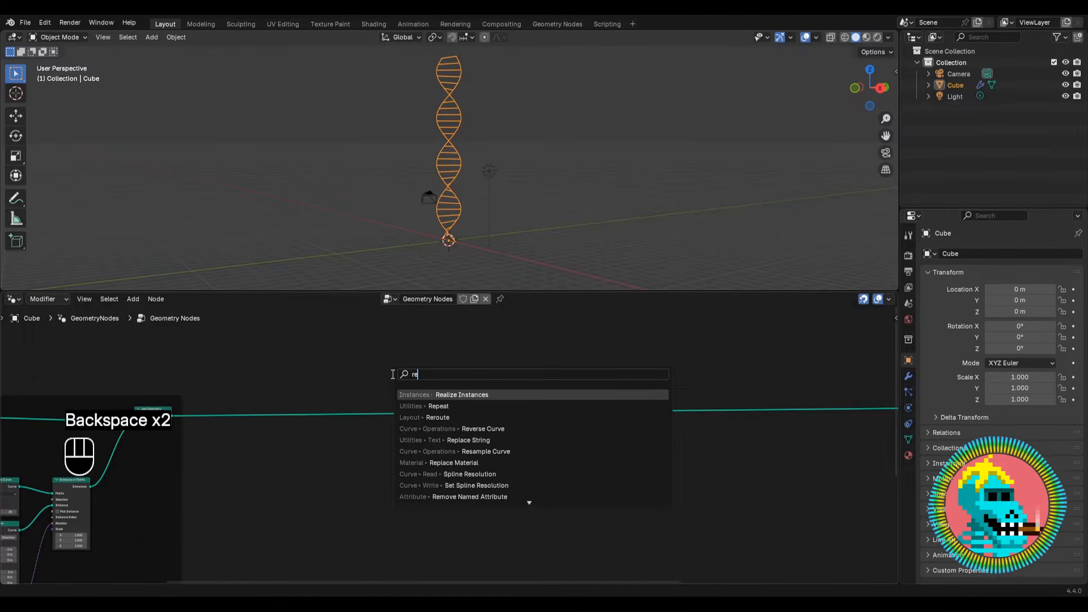
key(Return)
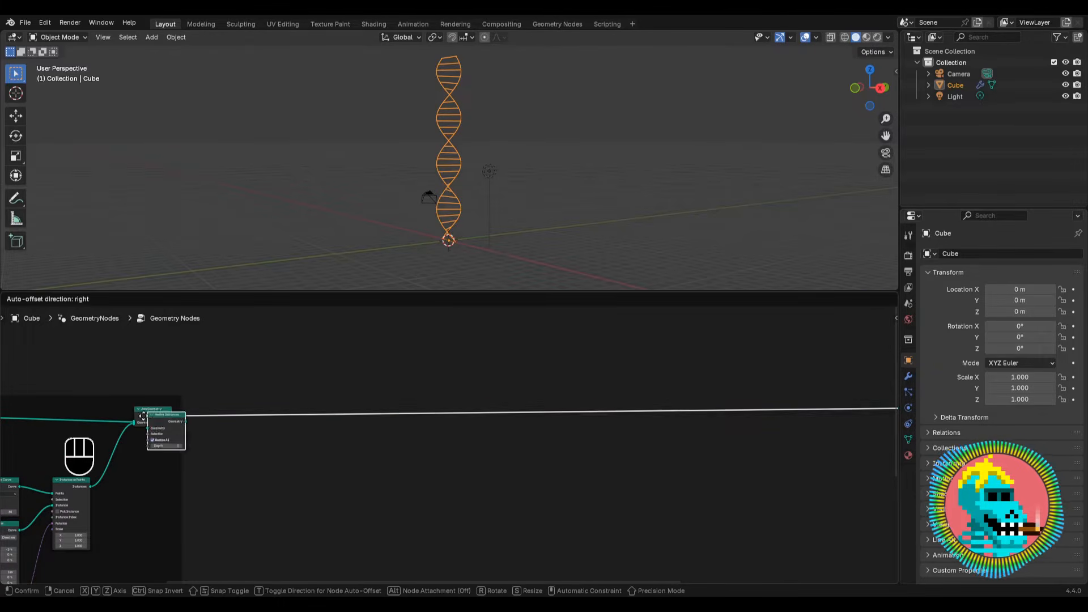
click(396, 422)
middle_drag(327, 422, 559, 416)
scroll(559, 416, up, 2)
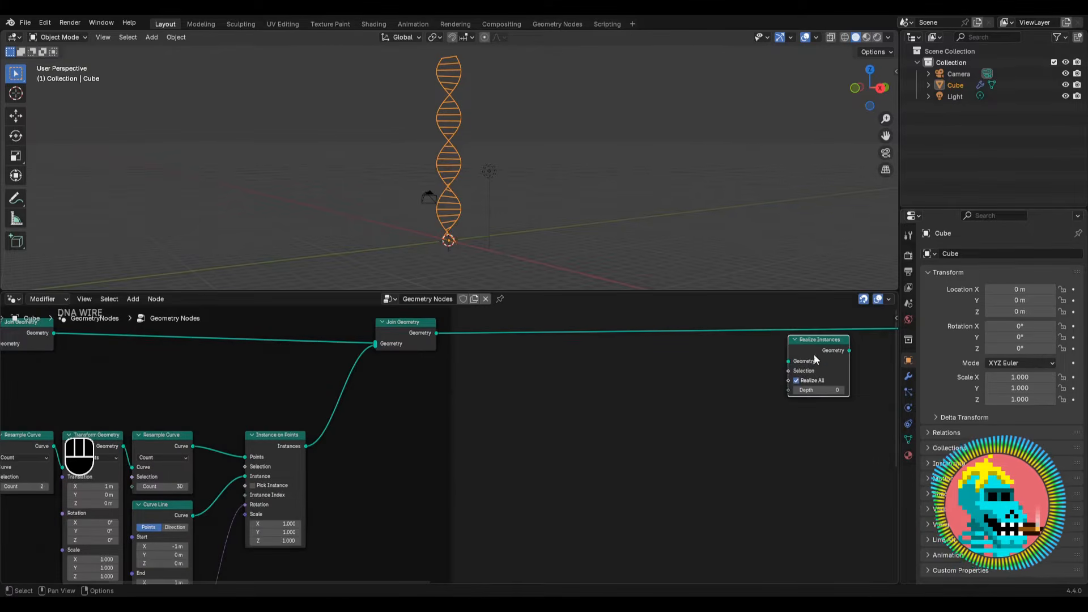
drag(814, 355, 348, 445)
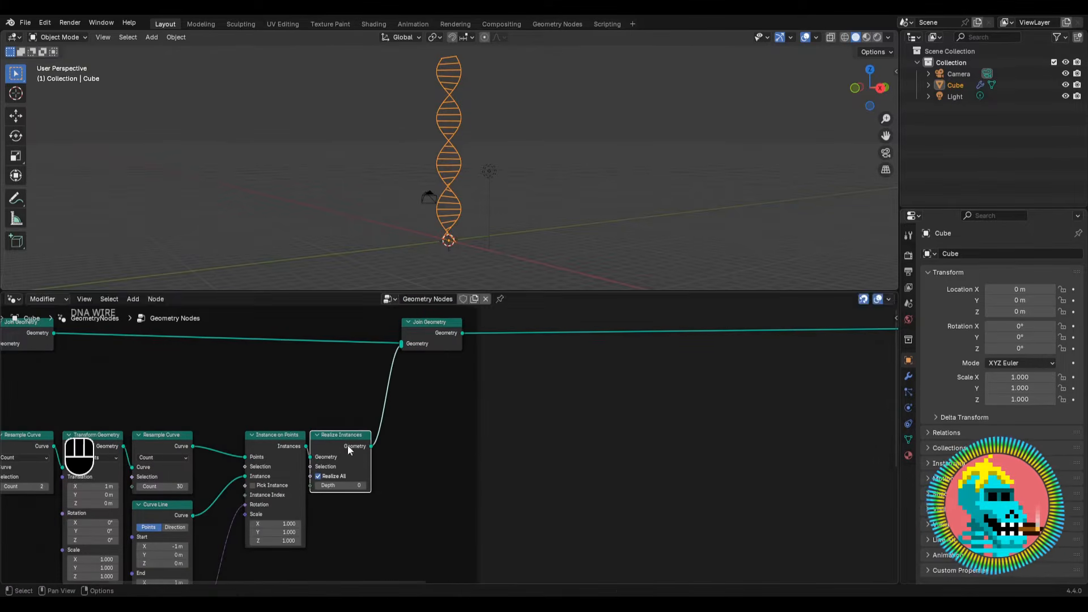
drag(429, 334, 479, 357)
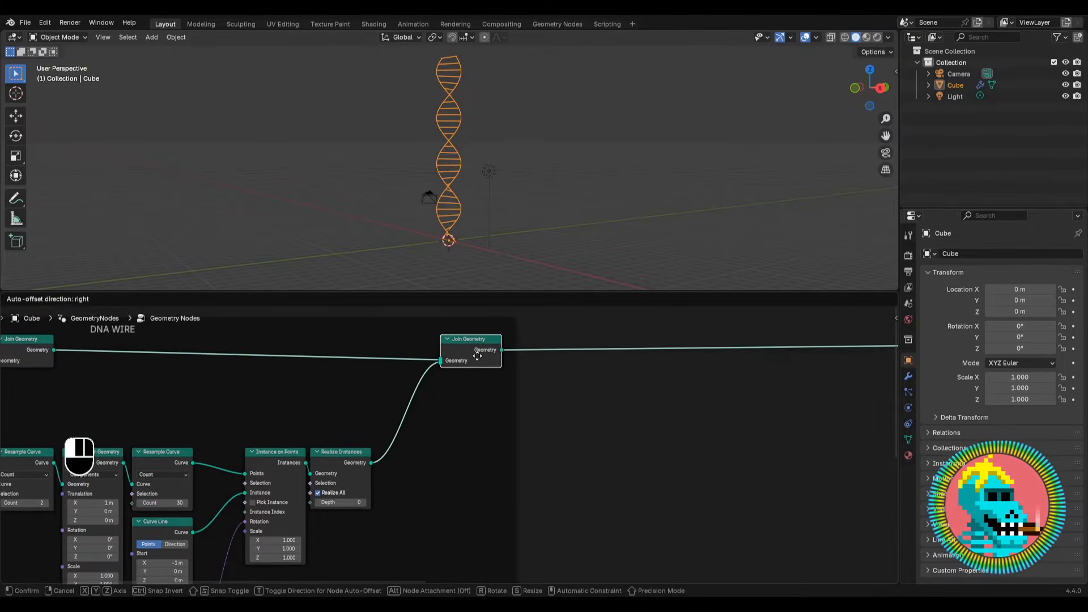
Insert a Curve to Mesh node on the link between the DNA WIRE frame's final Join Geometry and Group Output.
scroll(526, 364, down, 1)
middle_drag(527, 364, 437, 382)
key(shift+a)
mouse_move(463, 371)
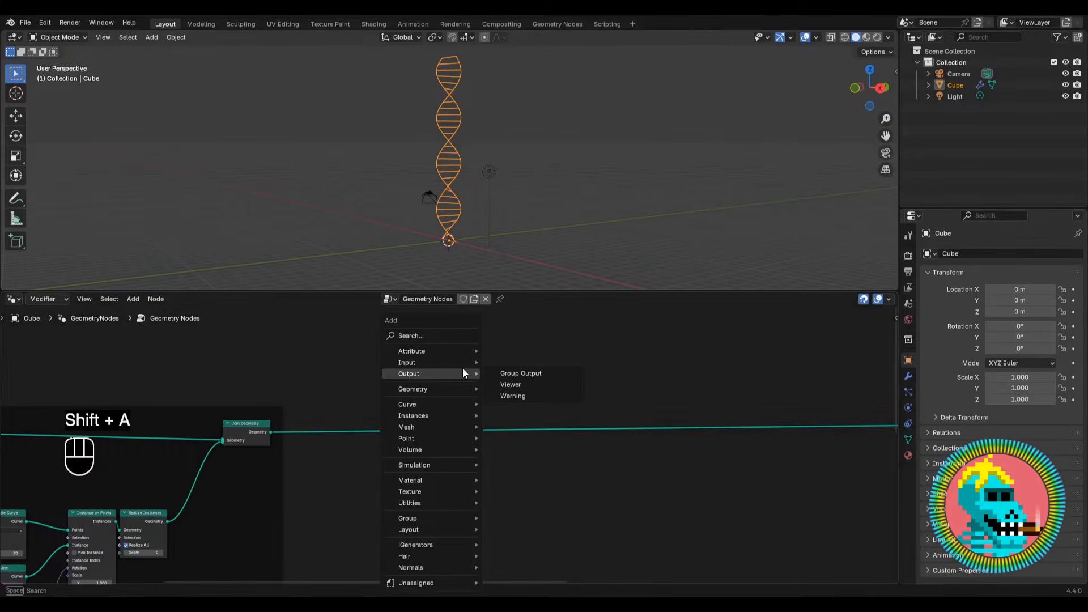
text(curve)
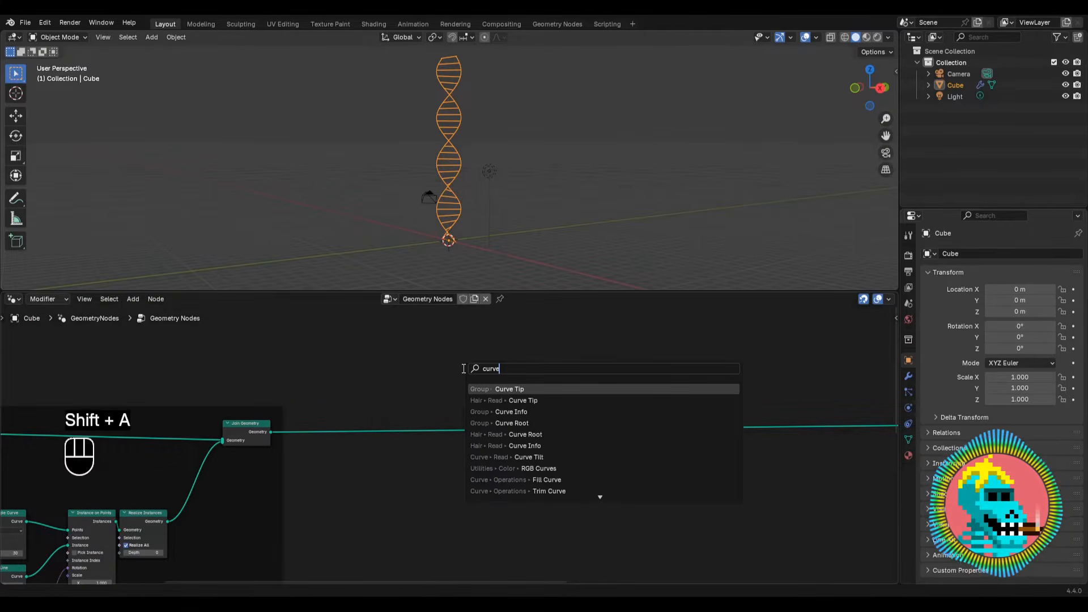
text( to m)
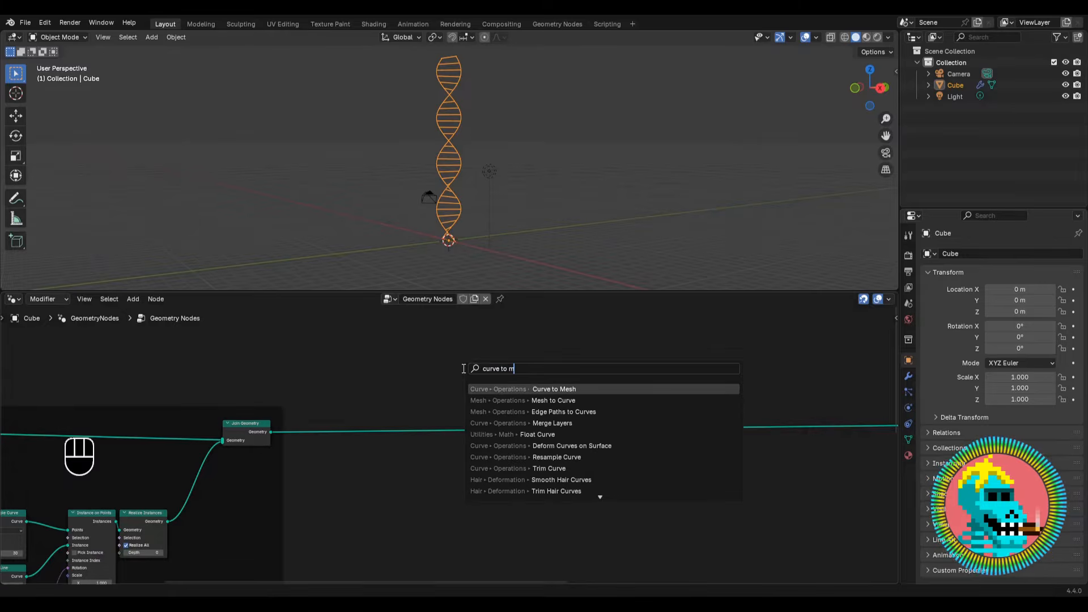
key(Return)
click(482, 420)
Add a Curve Circle node connected to the Profile Curve of Curve to Mesh and place it just below and before that node.
middle_drag(482, 421, 342, 393)
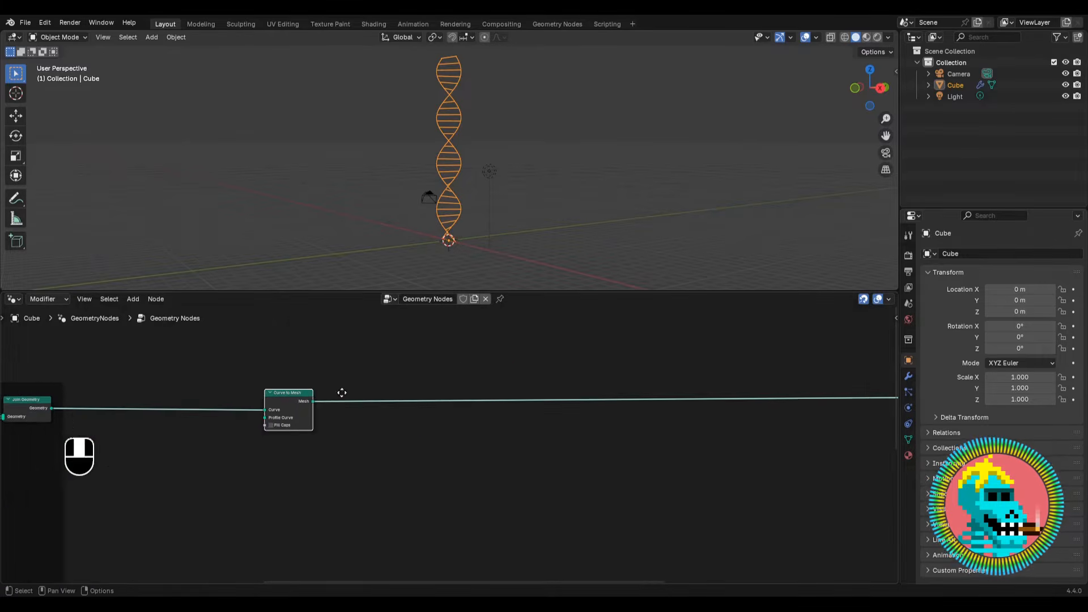
key(shift+a)
scroll(403, 391, up, 3)
drag(445, 378, 366, 445)
text(curve)
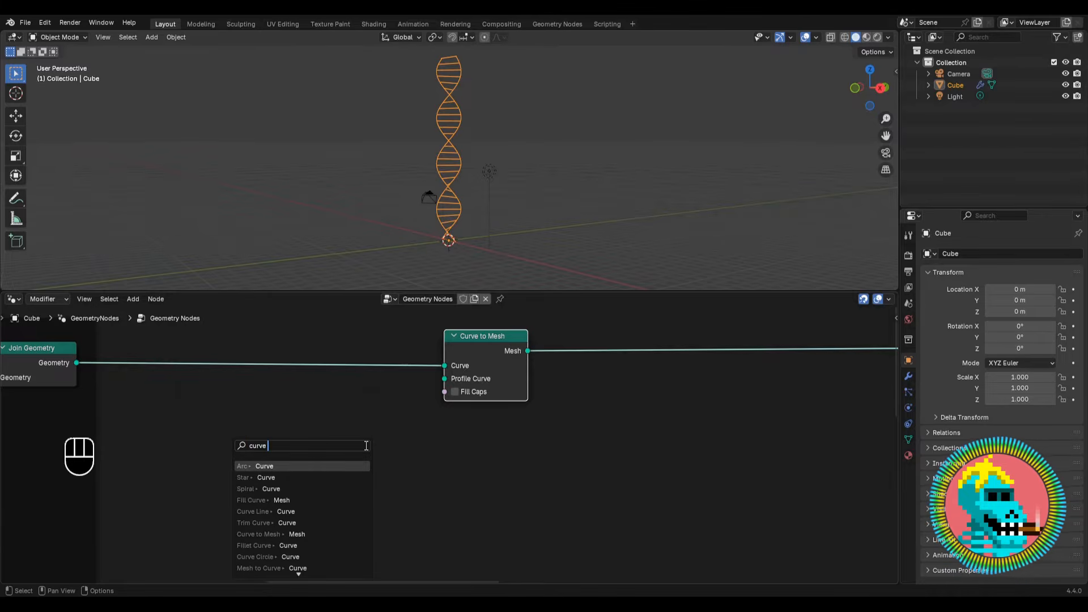
text( circle)
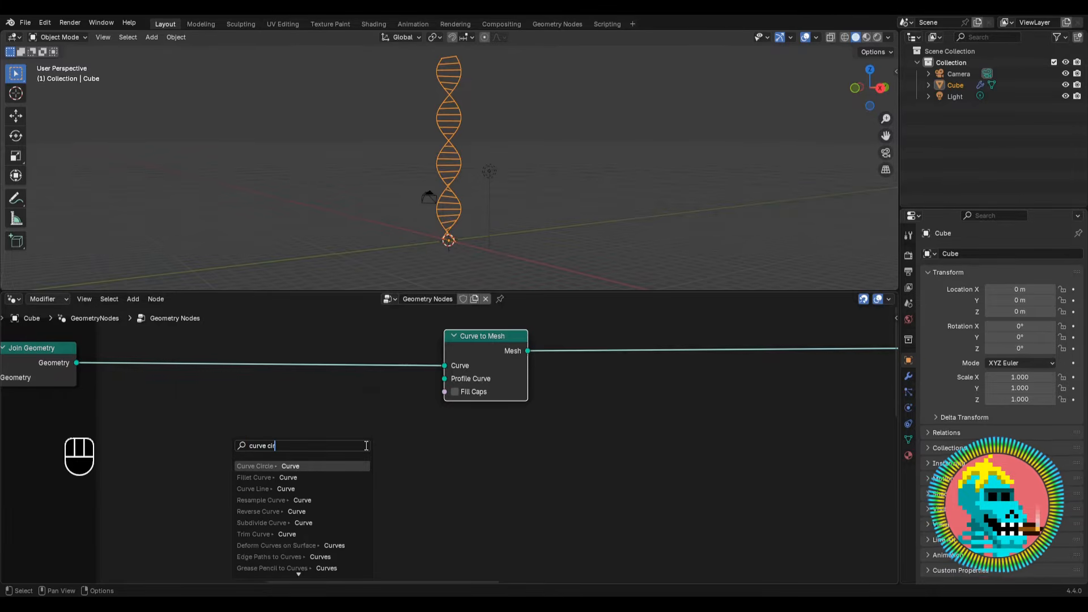
key(Return)
click(416, 410)
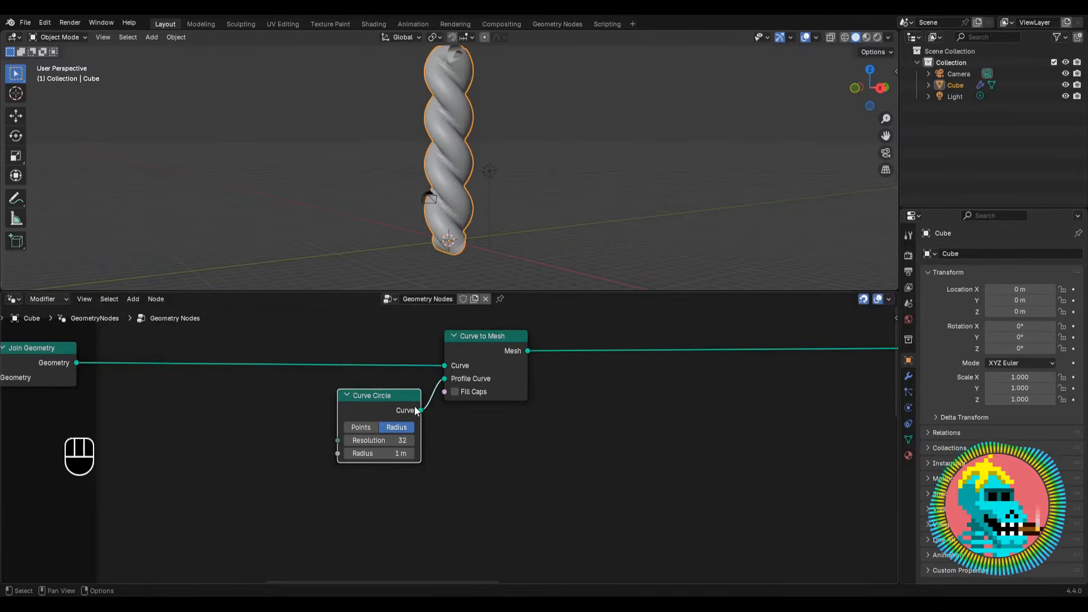
Set the Curve Circle's resolution to 12 and its radius to 0.06 m.
click(377, 441)
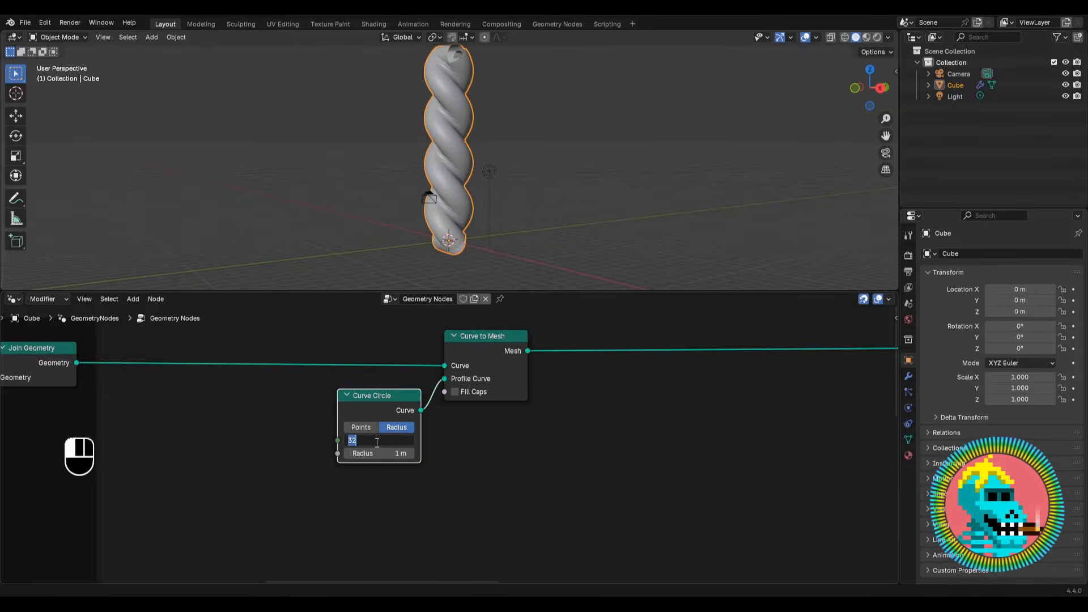
text(12)
key(Return)
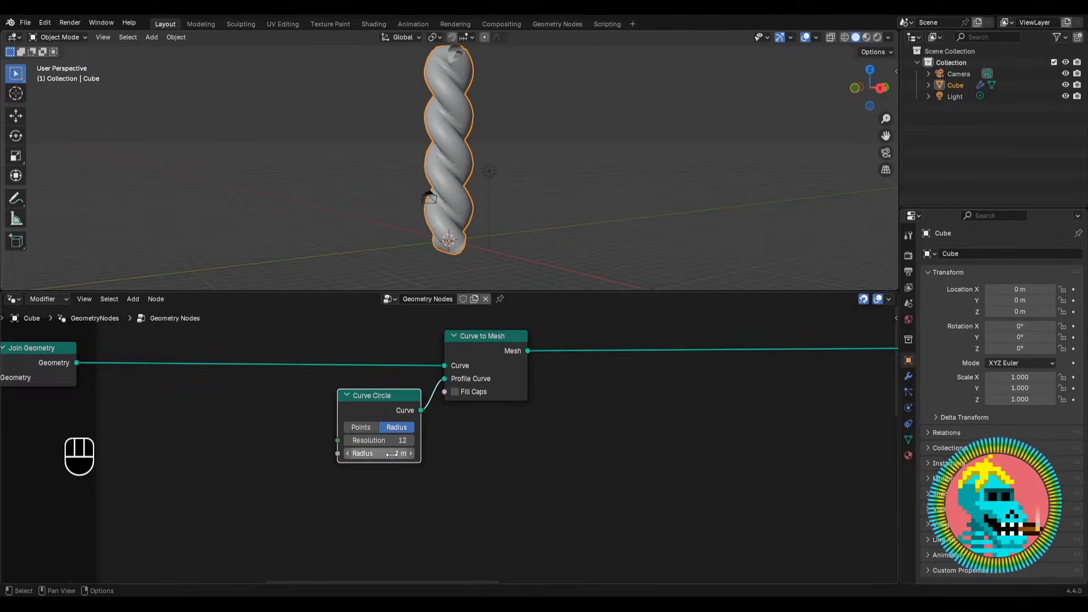
click(388, 452)
key(Return)
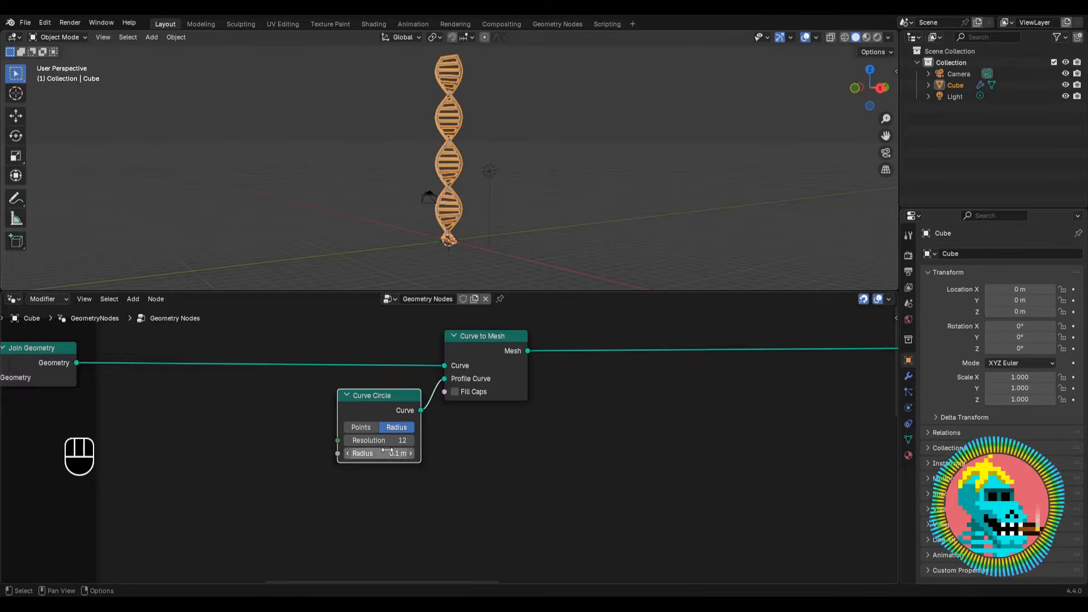
scroll(424, 74, up, 3)
middle_drag(424, 74, 456, 97)
shift+drag(389, 454, 400, 452)
Insert a Distribute Points on Faces node directly after Curve to Mesh.
scroll(333, 452, down, 2)
middle_drag(437, 411, 473, 358)
key(shift+a)
mouse_move(473, 363)
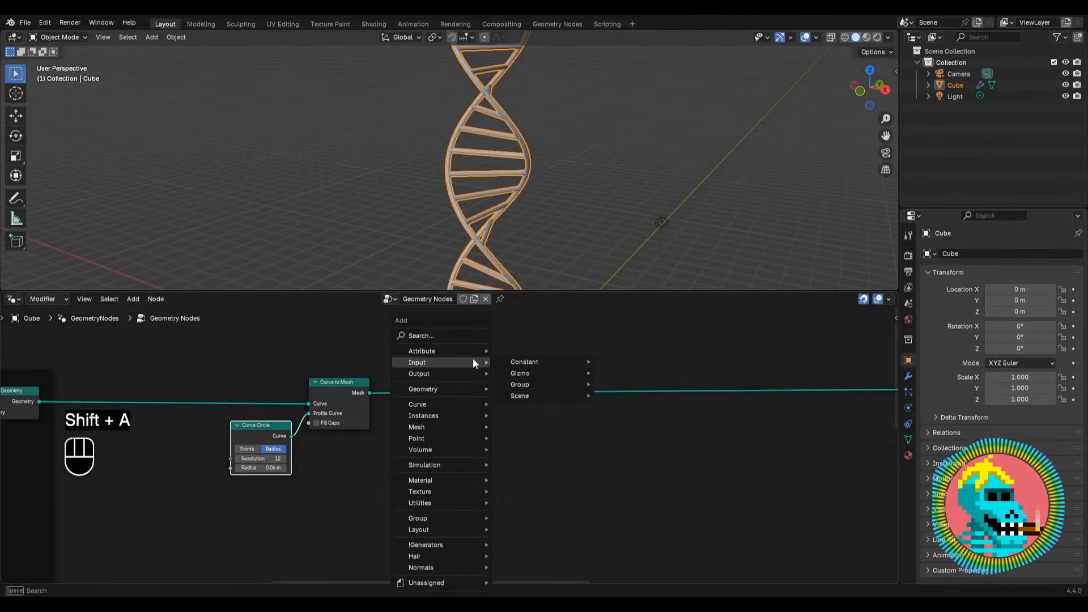
text(distribut)
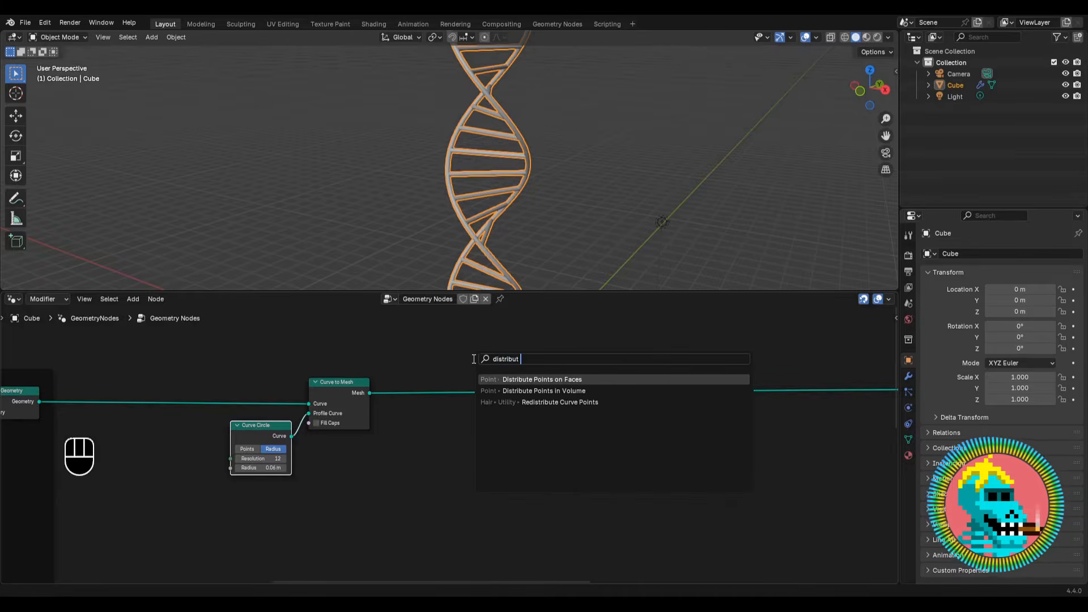
key(Return)
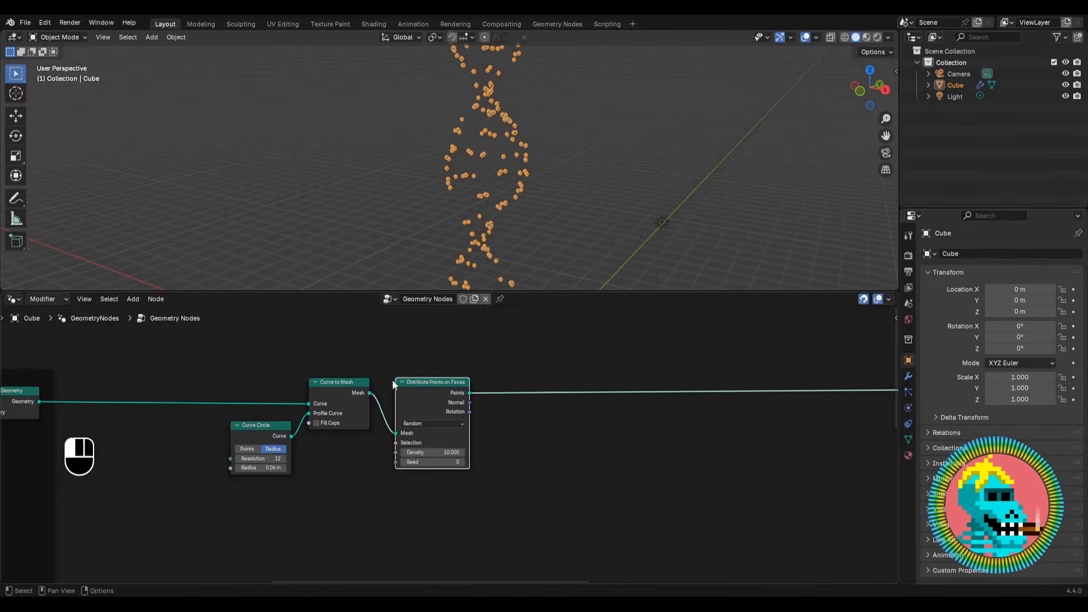
click(415, 400)
Set the Distribute Points on Faces density to 100 and turn off the 3D viewport overlays.
scroll(437, 453, up, 3)
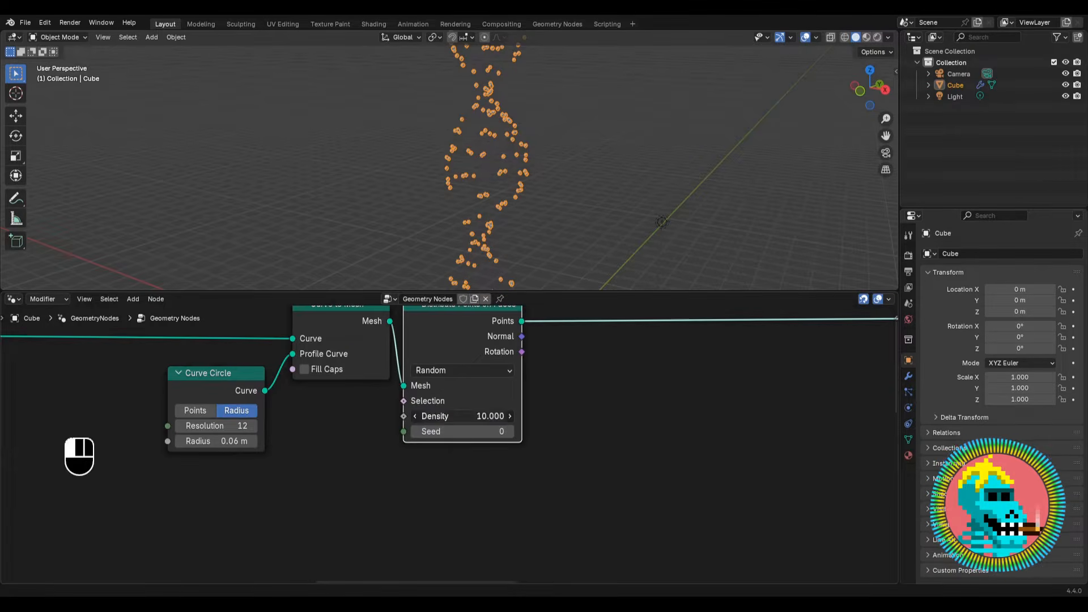
click(463, 416)
text(100)
key(Return)
middle_drag(480, 198, 505, 160)
click(808, 37)
Insert an Instance on Points node after Distribute Points on Faces, fed by its Points output.
scroll(508, 351, down, 3)
middle_drag(508, 351, 467, 370)
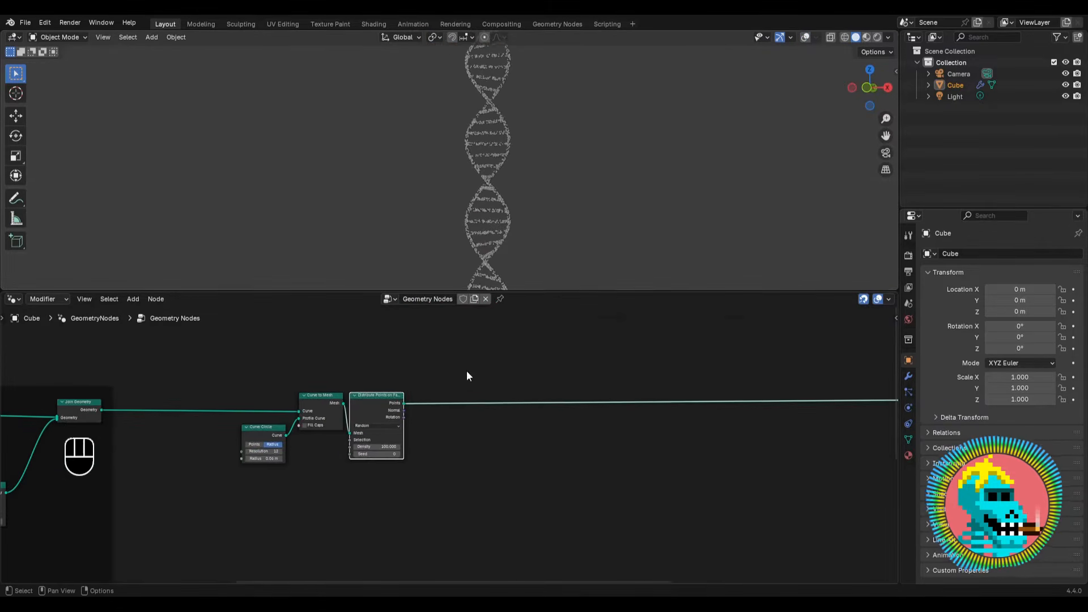
key(shift+a)
text(instance on)
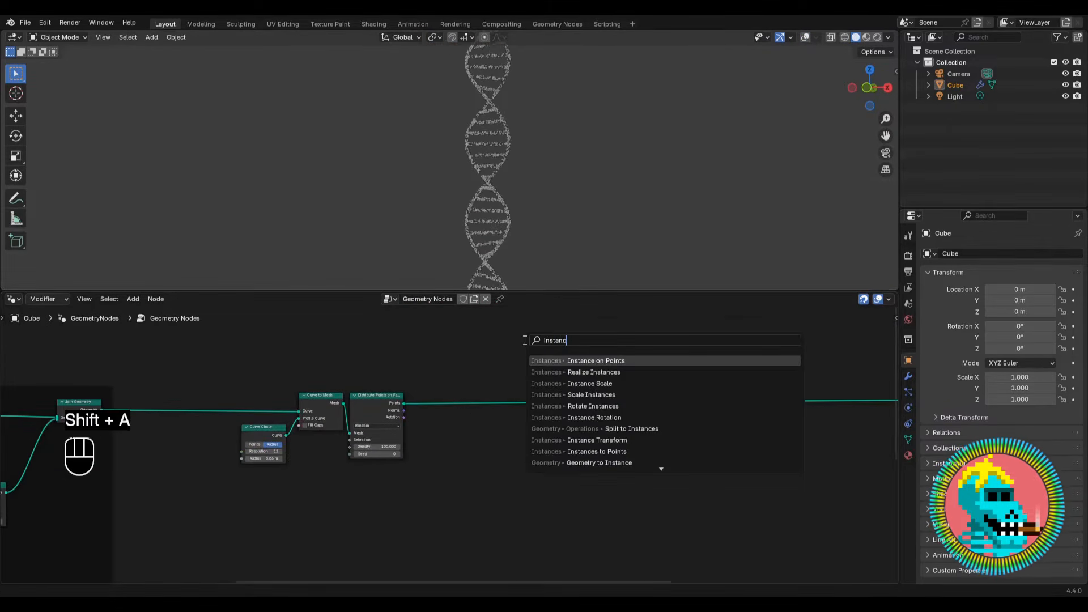
text( point)
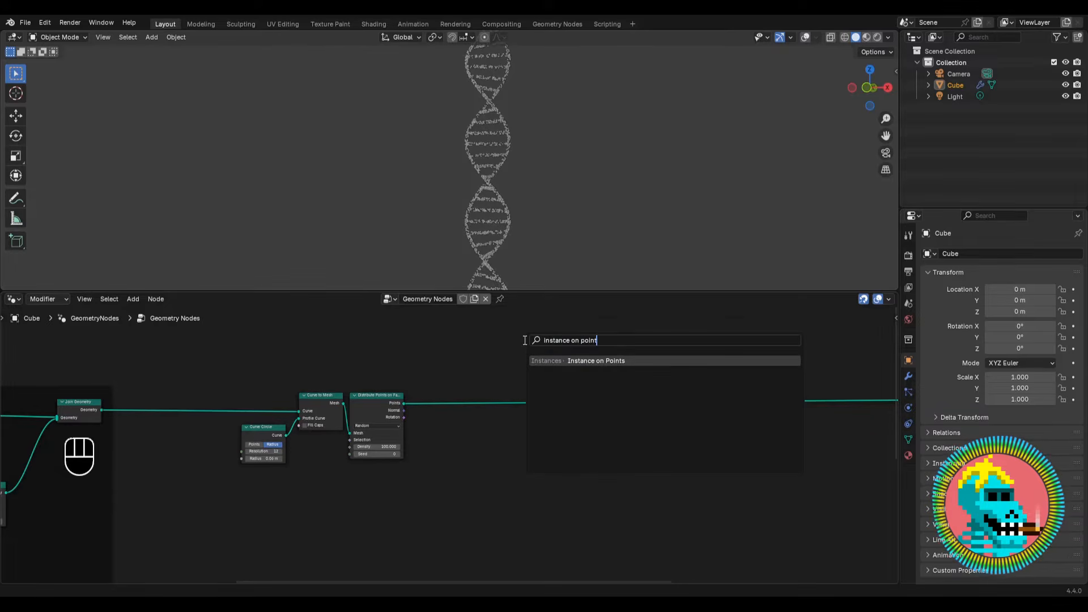
key(Return)
click(466, 382)
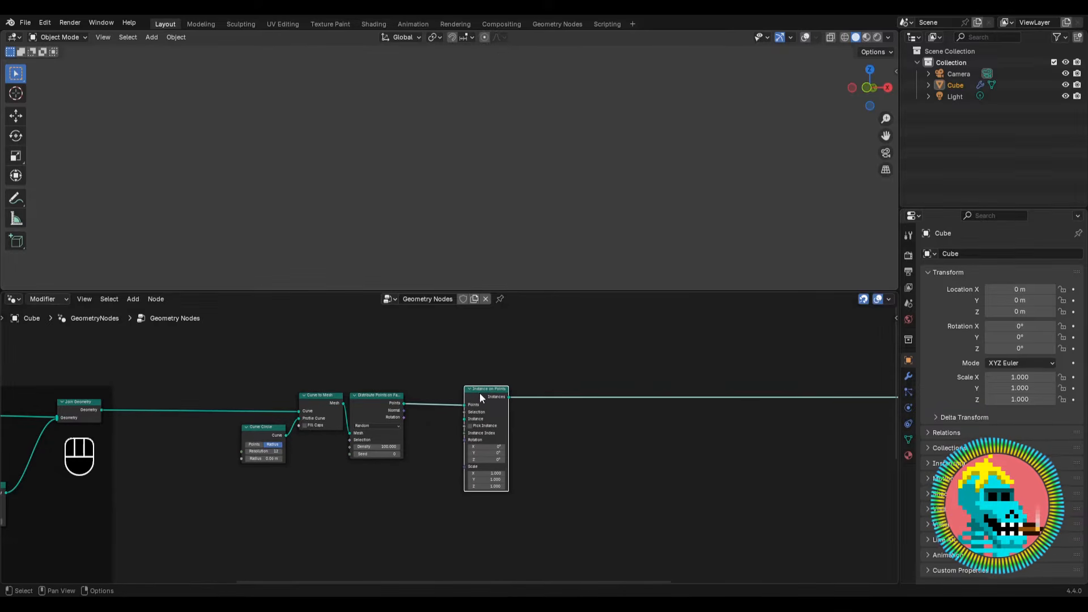
Add an Ico Sphere node whose Mesh output feeds the Instance input of Instance on Points.
scroll(424, 438, up, 2)
middle_drag(424, 438, 644, 350)
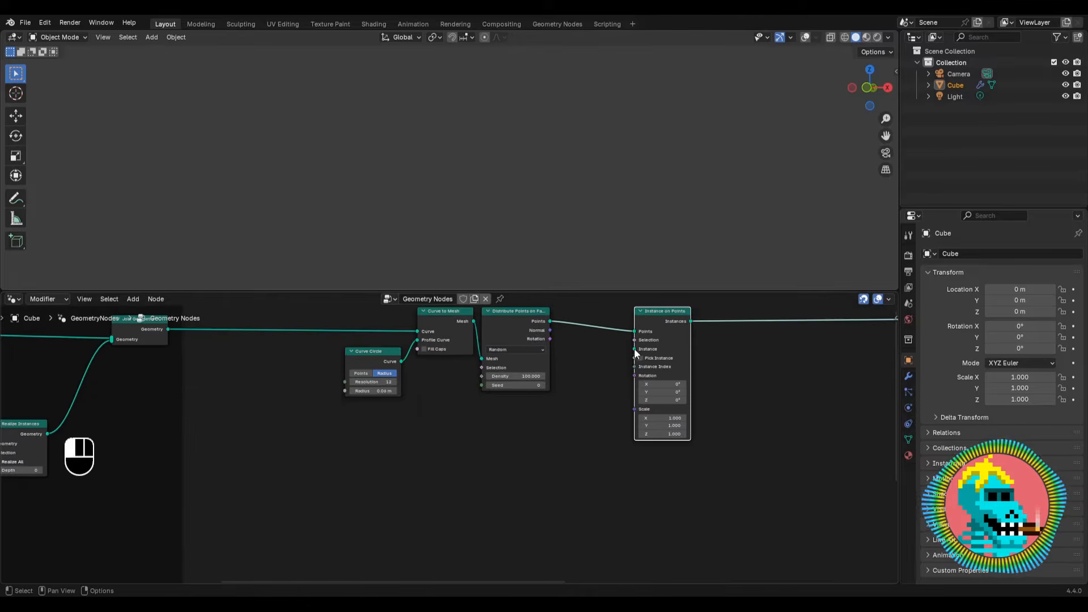
drag(635, 348, 525, 453)
text(ico s)
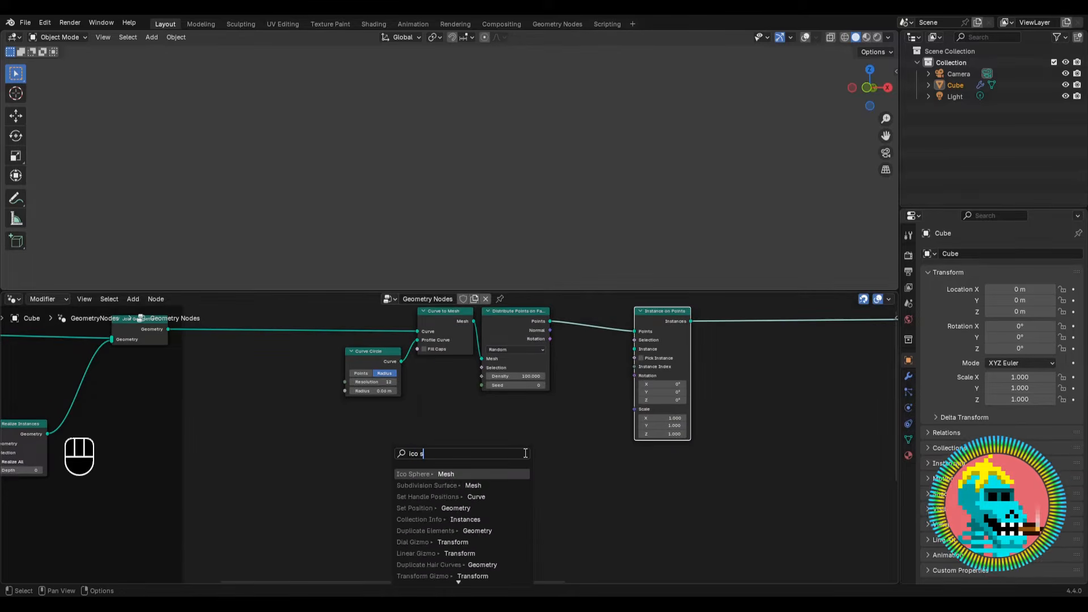
text(pe)
key(Return)
click(550, 413)
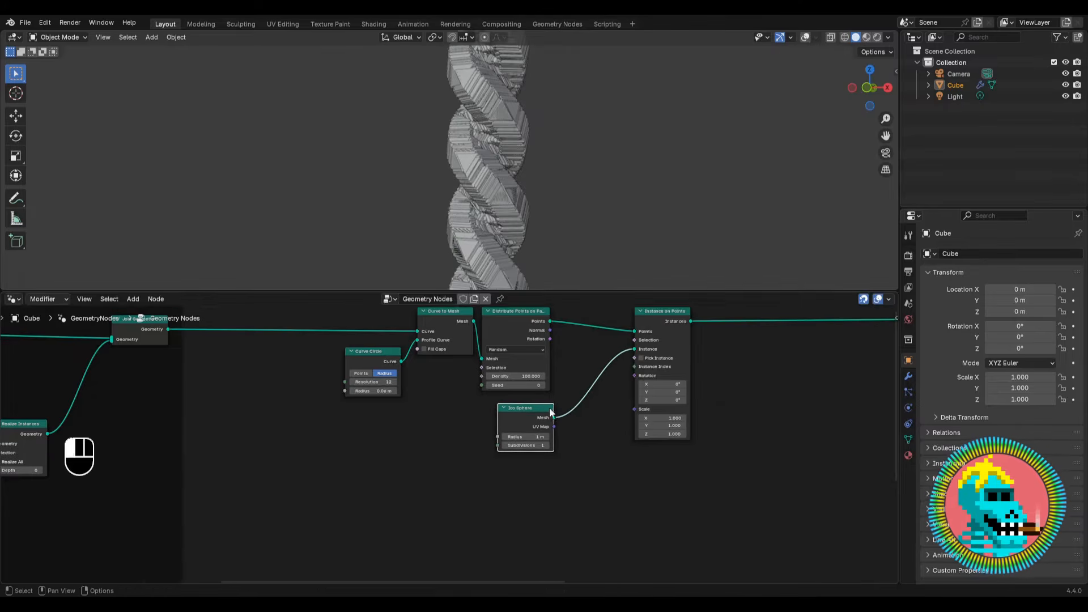
Set the Ico Sphere's radius to 0.05 m and its subdivisions to 2.
middle_drag(550, 413, 456, 411)
scroll(456, 434, up, 4)
click(393, 435)
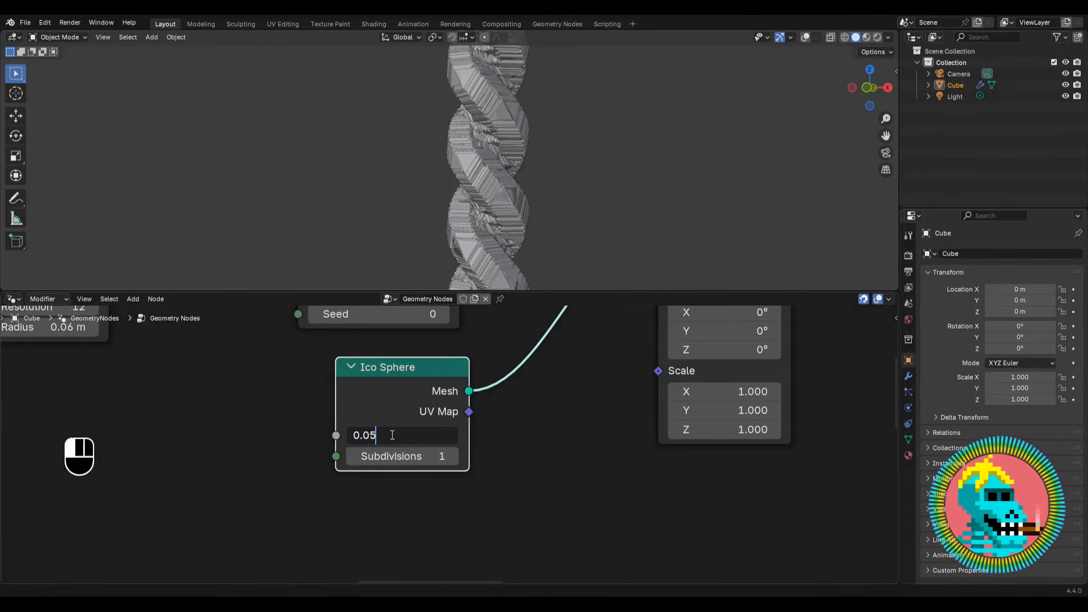
text(0.05)
key(Return)
click(454, 457)
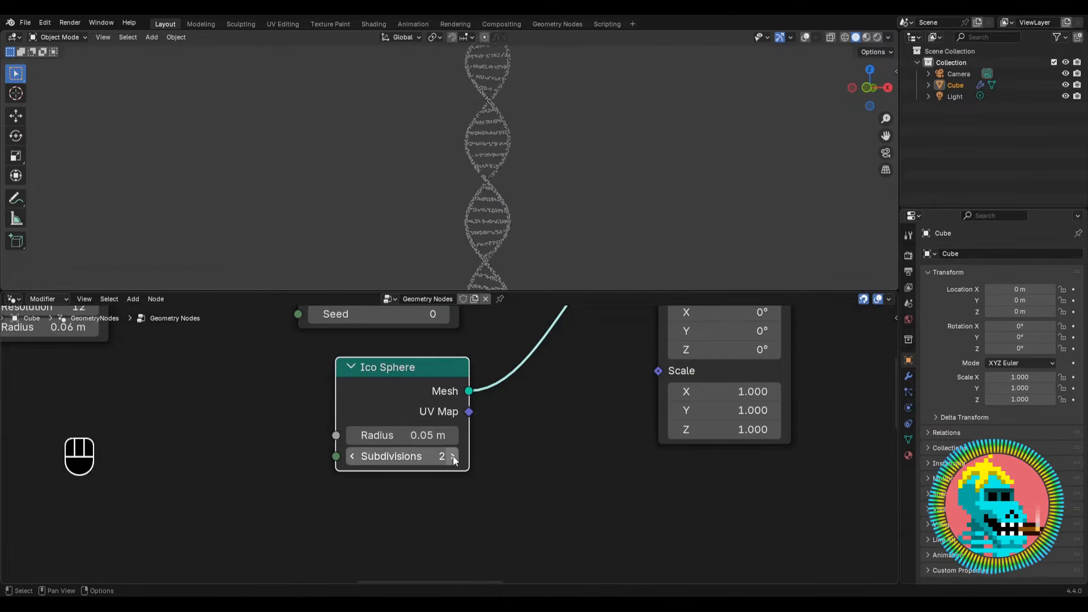
Insert a Set Shade Smooth node between the Ico Sphere and Instance on Points, making room by moving the Ico Sphere aside.
drag(407, 386, 219, 389)
key(shift+a)
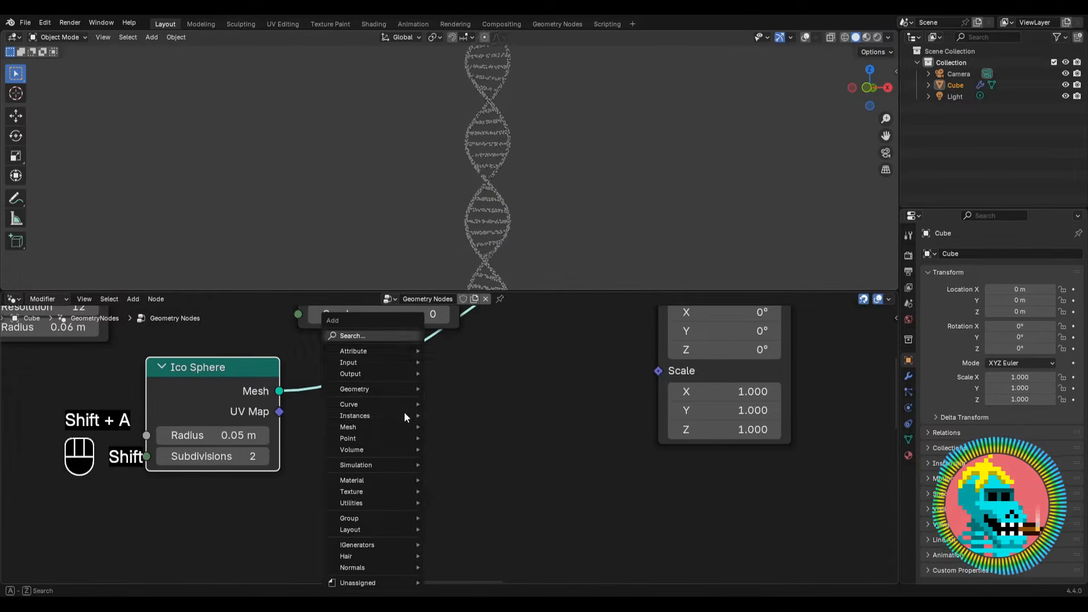
text(set shad)
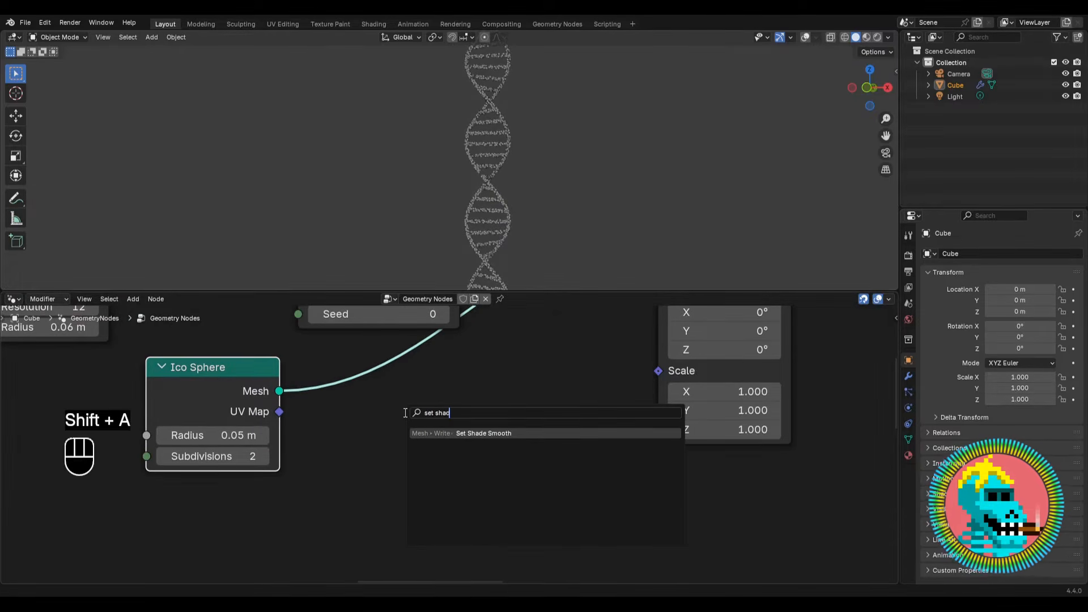
text(e s)
key(Return)
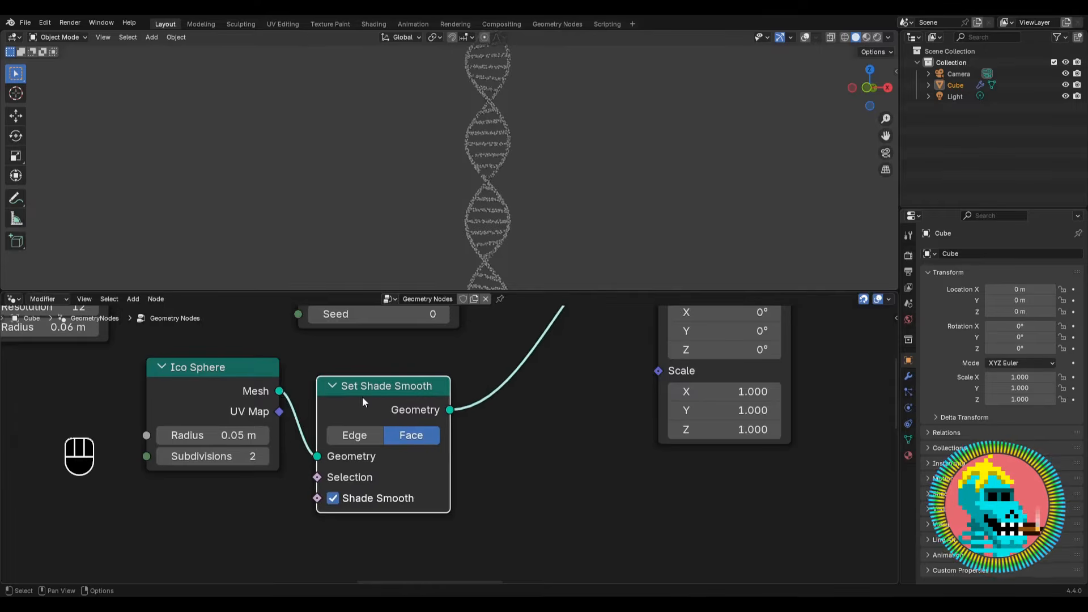
click(358, 372)
scroll(424, 189, up, 5)
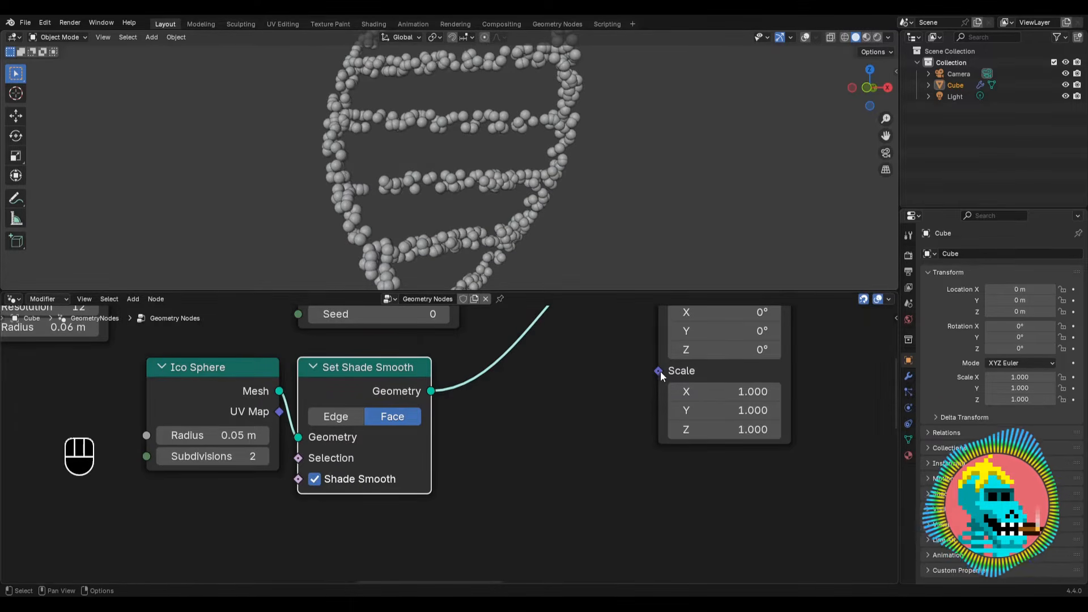
Add a Random Value node feeding the Scale input of Instance on Points and place it below Set Shade Smooth.
drag(659, 371, 544, 512)
text(ran)
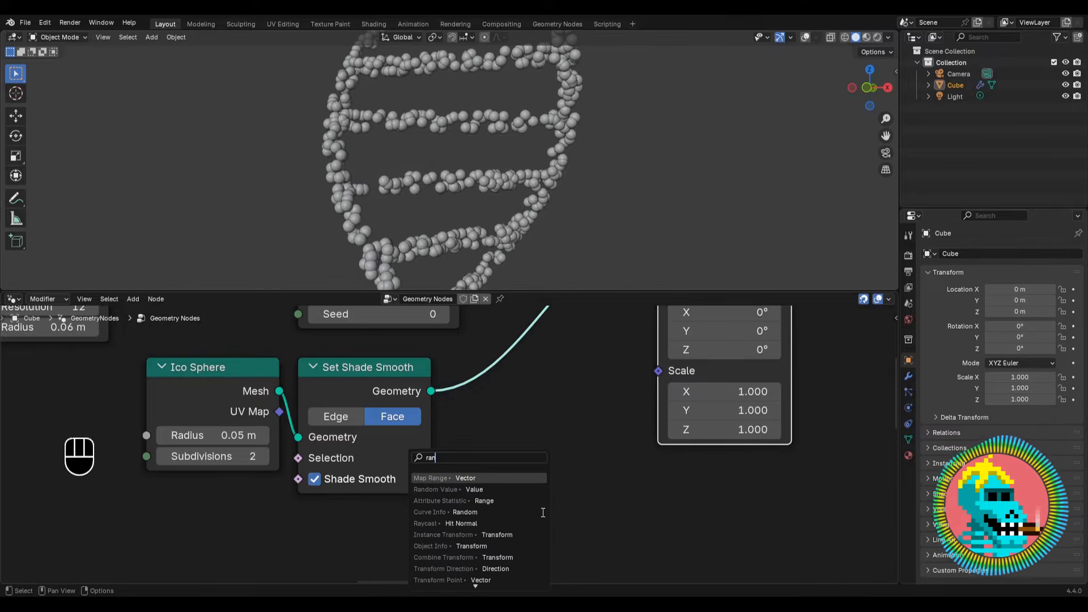
text(d)
key(Return)
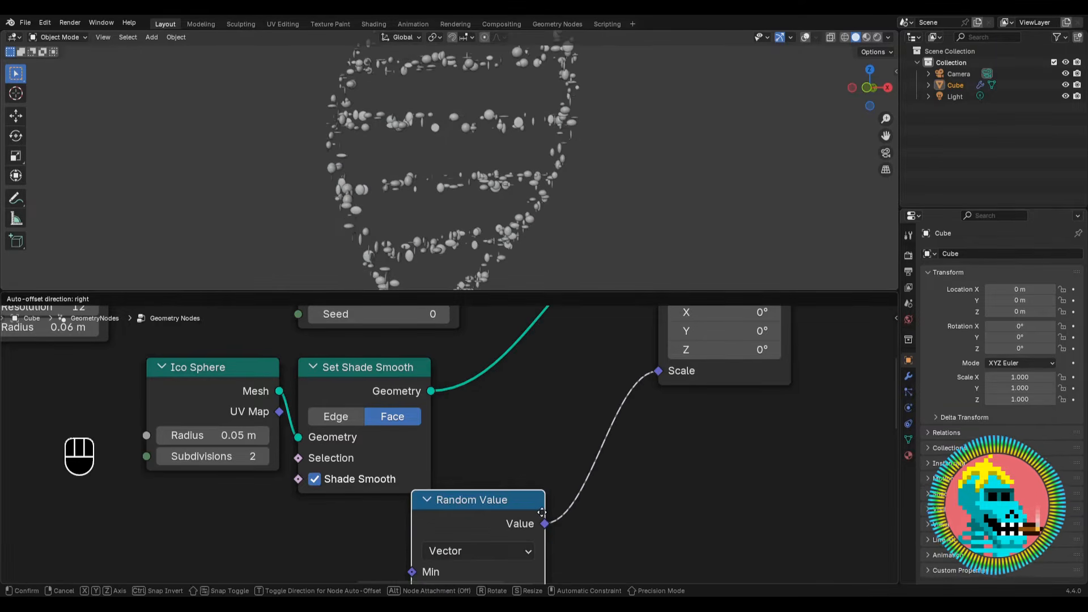
click(615, 456)
scroll(468, 115, up, 3)
scroll(468, 114, up, 1)
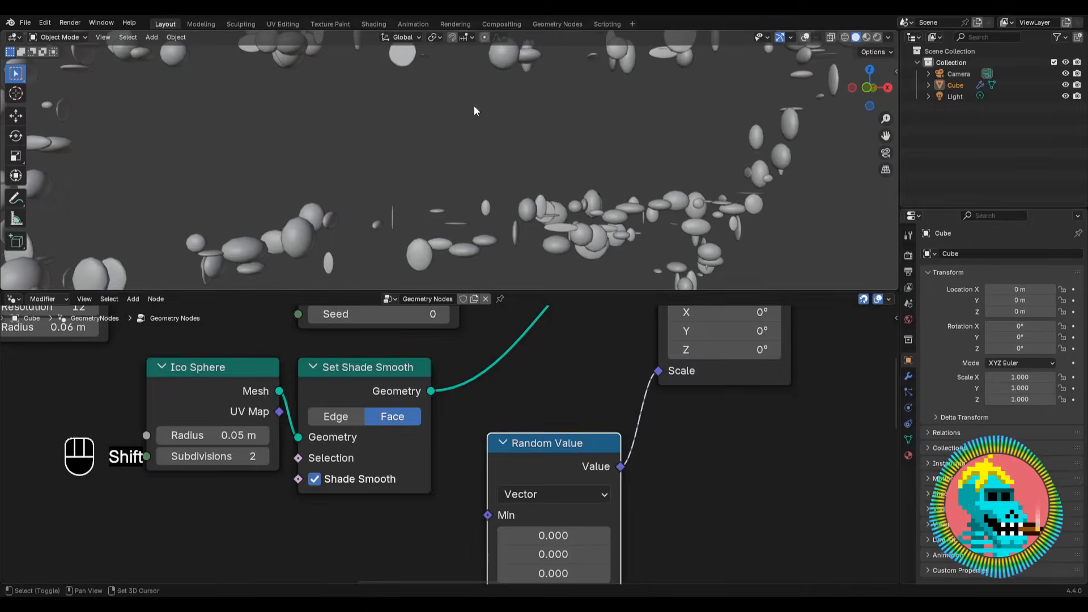
shift+middle_drag(473, 105, 454, 181)
scroll(460, 165, up, 1)
middle_drag(545, 504, 601, 377)
scroll(578, 386, down, 6)
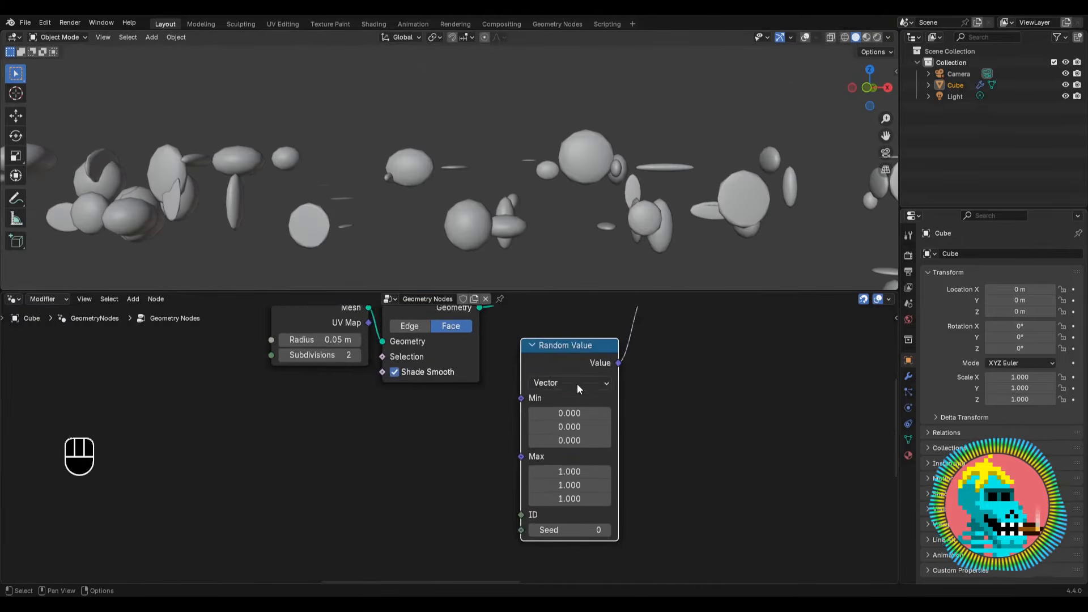
drag(548, 375, 454, 443)
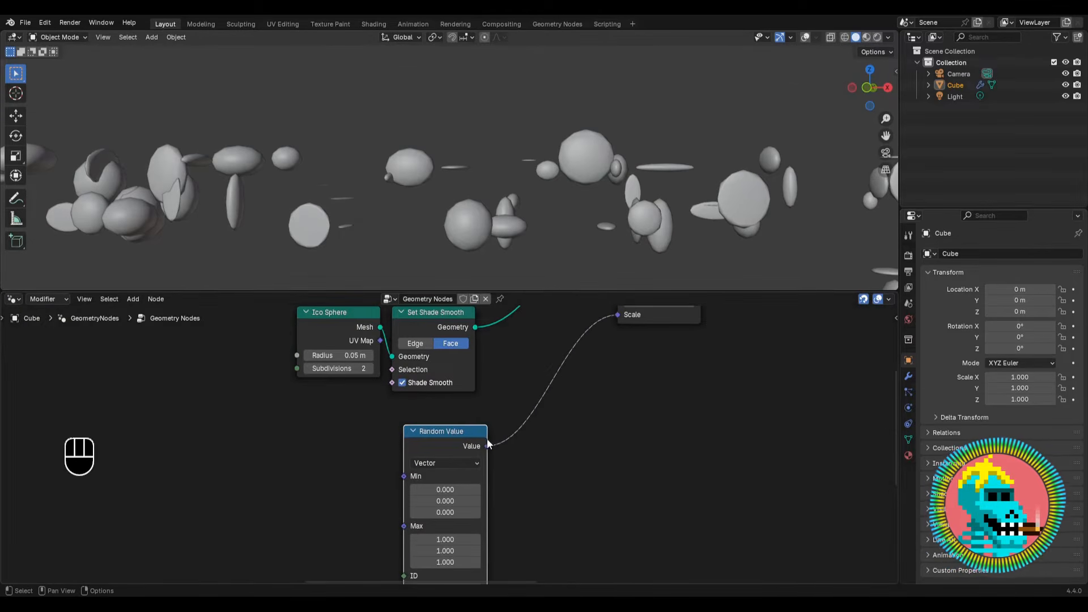
Switch the Random Value node to Float and reconnect it to the Scale input, using a temporary reroute that is dissolved again.
middle_drag(487, 444, 457, 377)
scroll(489, 391, up, 1)
shift+right_drag(474, 356, 484, 418)
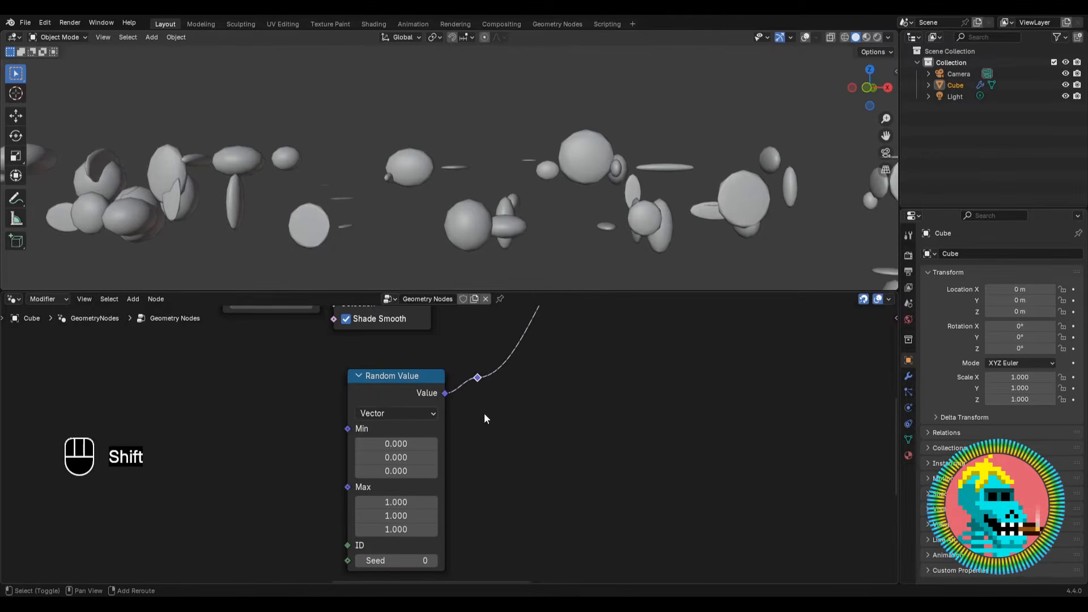
click(388, 414)
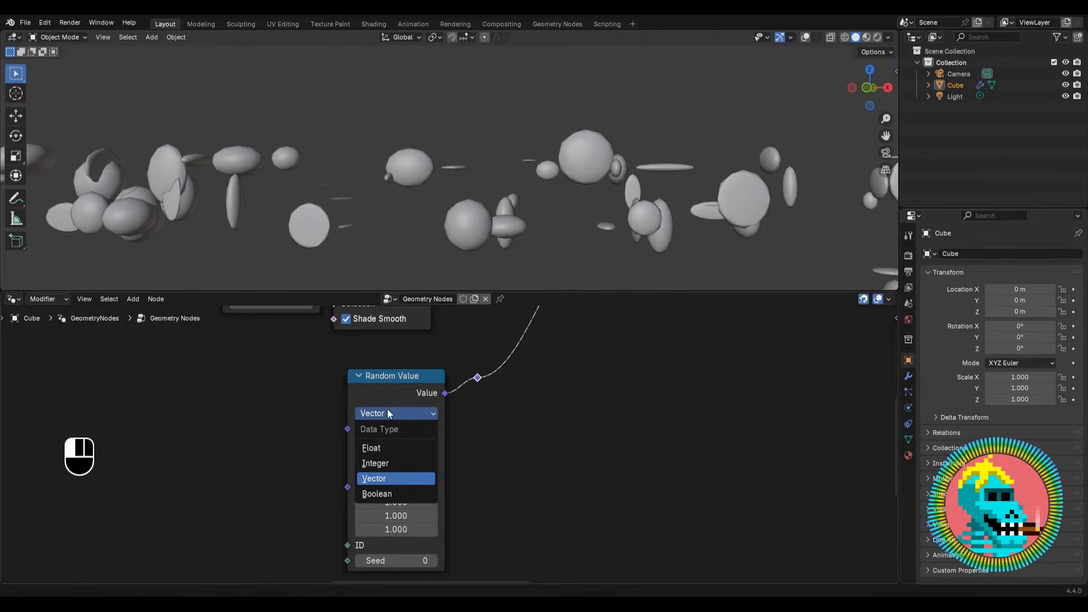
click(389, 448)
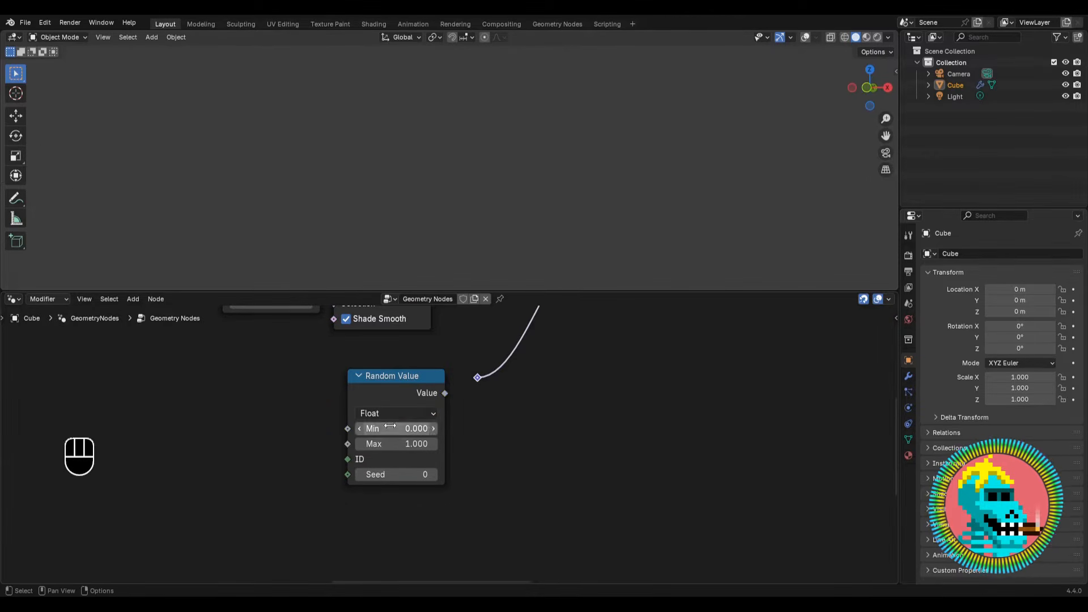
drag(445, 393, 476, 378)
key(ctrl+x)
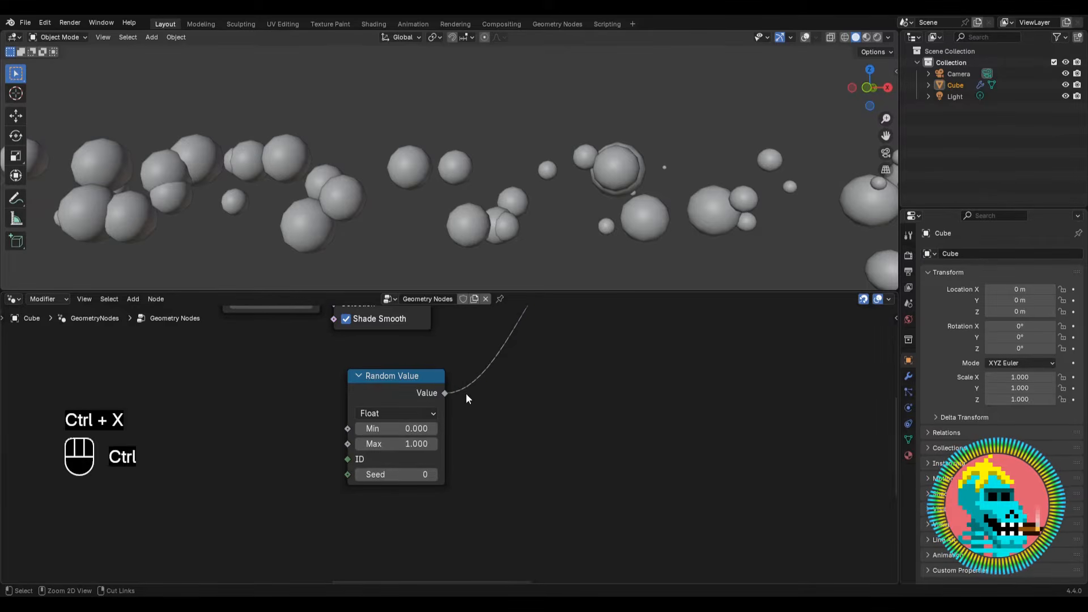
Set the Random Value node's Max to 1.5.
middle_drag(453, 201, 507, 136)
scroll(448, 176, down, 3)
scroll(400, 341, down, 1)
scroll(412, 396, down, 3)
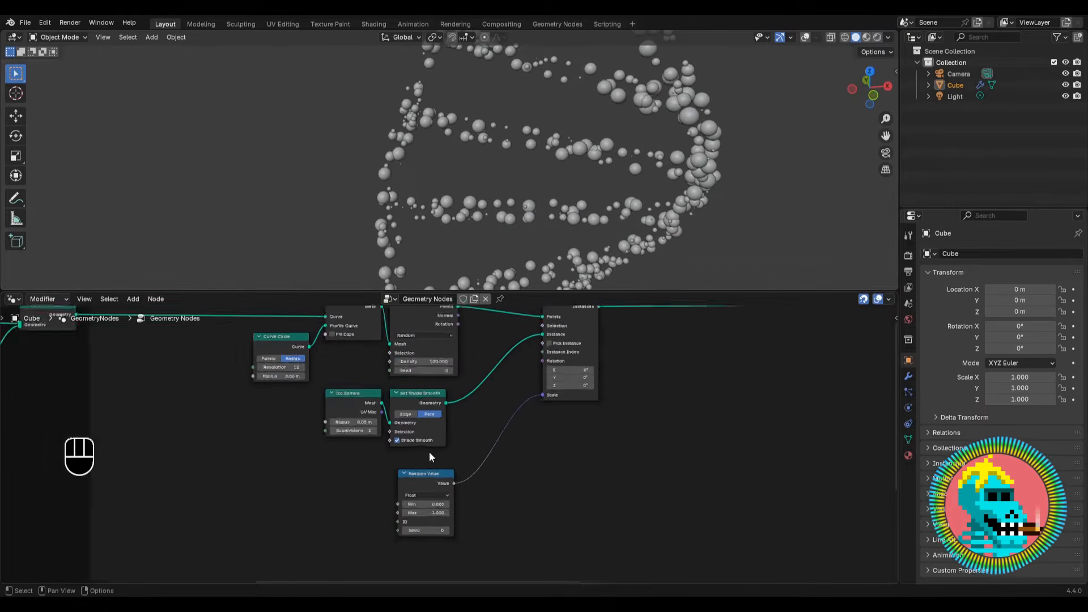
mouse_move(424, 490)
mouse_down()
mouse_move(415, 525)
mouse_move(425, 477)
mouse_up()
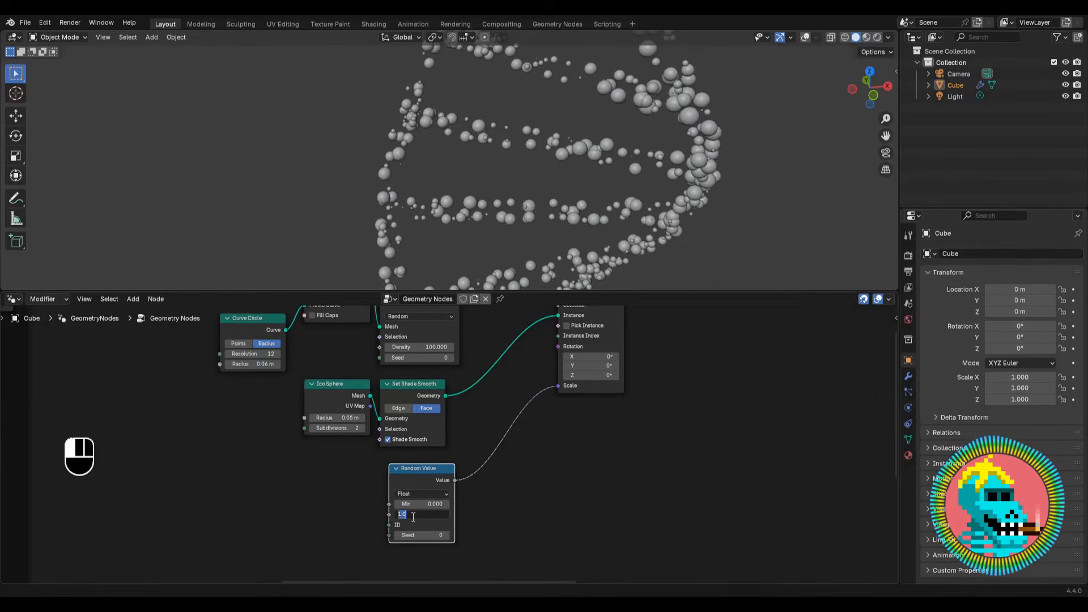
key(Return)
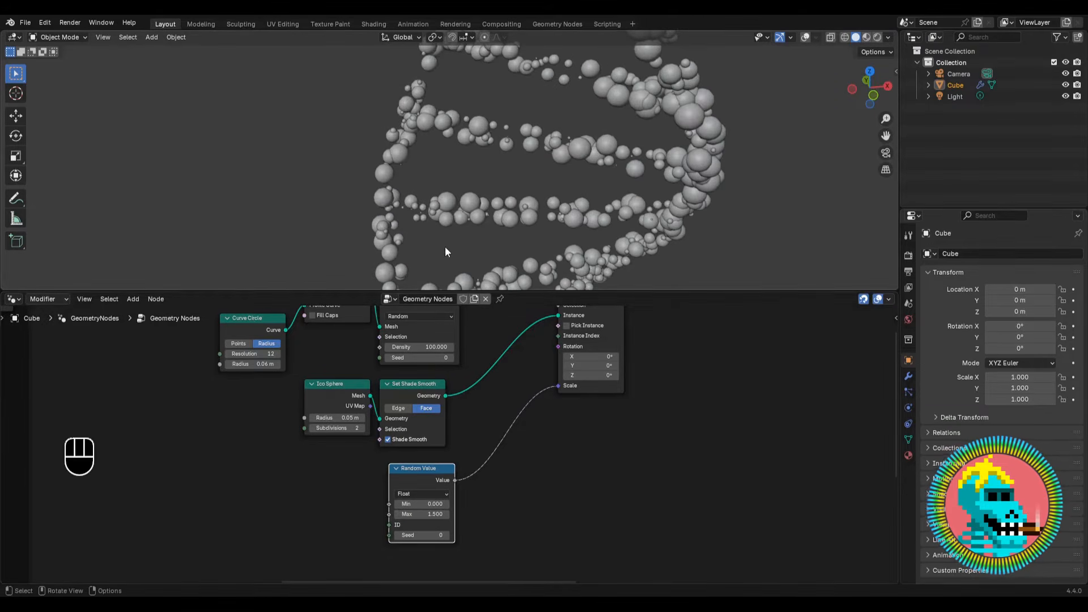
Insert a Transform Geometry node on the link after Instance on Points, leaving space before it.
scroll(446, 251, down, 8)
middle_drag(510, 182, 522, 154)
scroll(543, 368, down, 6)
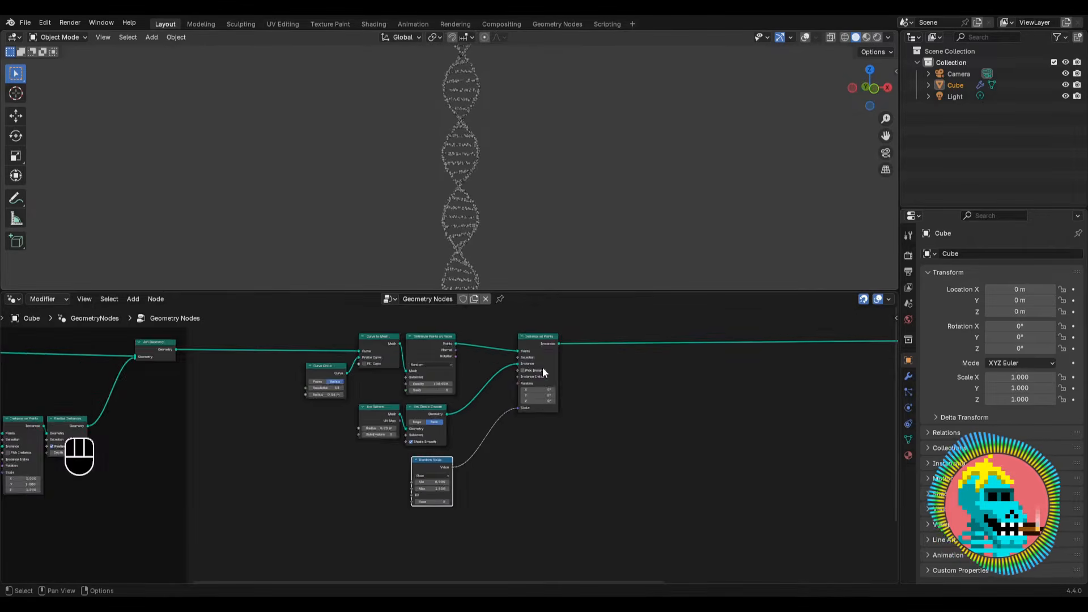
scroll(477, 203, down, 2)
scroll(471, 197, up, 2)
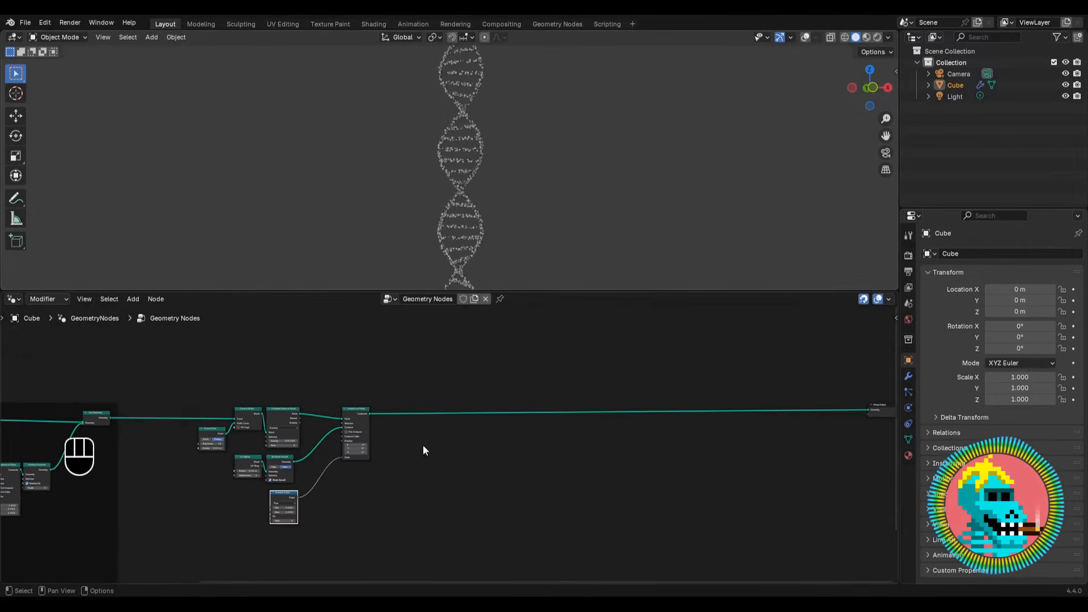
scroll(423, 445, up, 3)
key(shift+a)
click(389, 336)
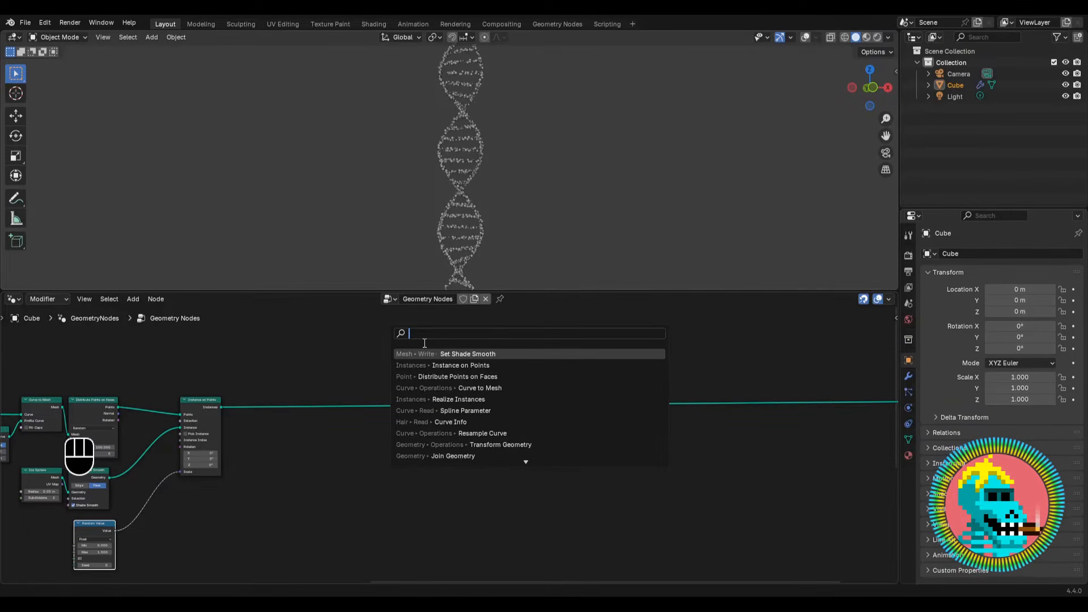
text(tra)
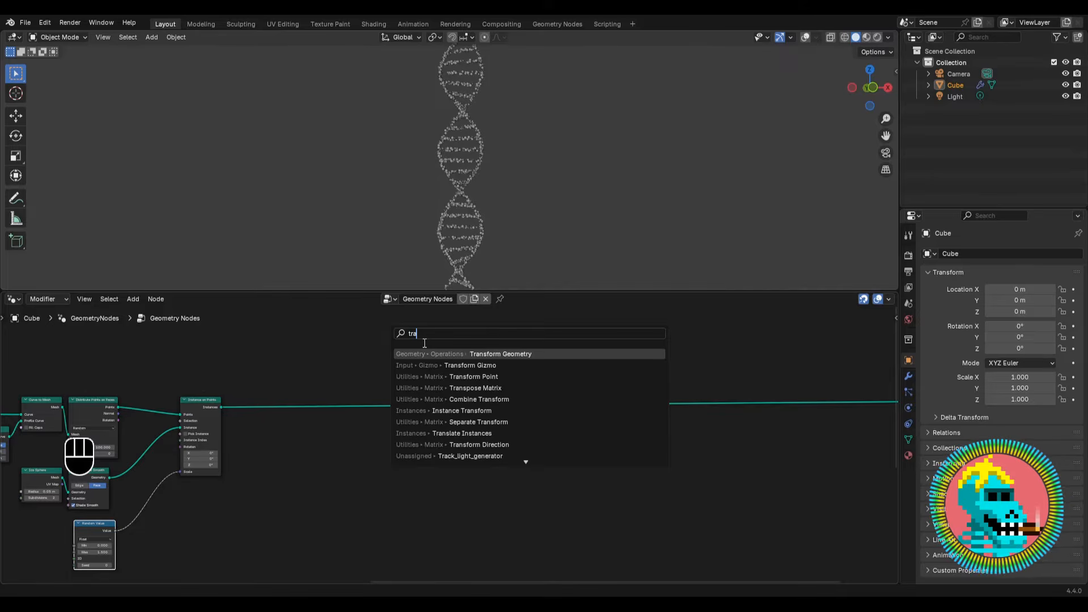
key(Return)
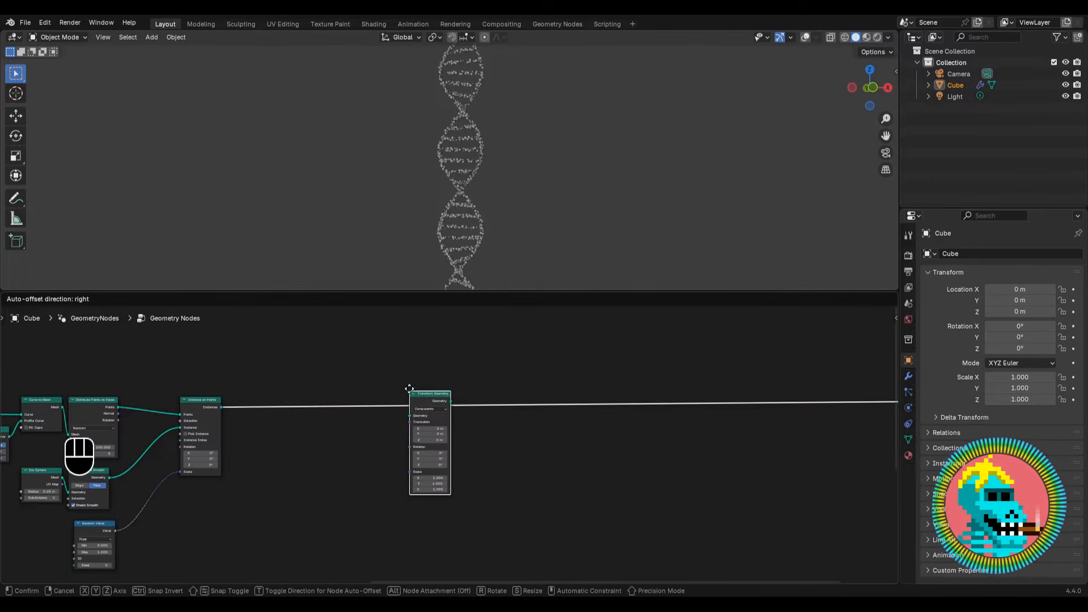
click(431, 394)
middle_drag(390, 430, 490, 399)
scroll(490, 399, up, 4)
drag(554, 362, 634, 361)
Add a Combine XYZ node feeding the Rotation input of Transform Geometry.
middle_drag(575, 414, 497, 413)
scroll(497, 413, up, 2)
drag(482, 415, 434, 447)
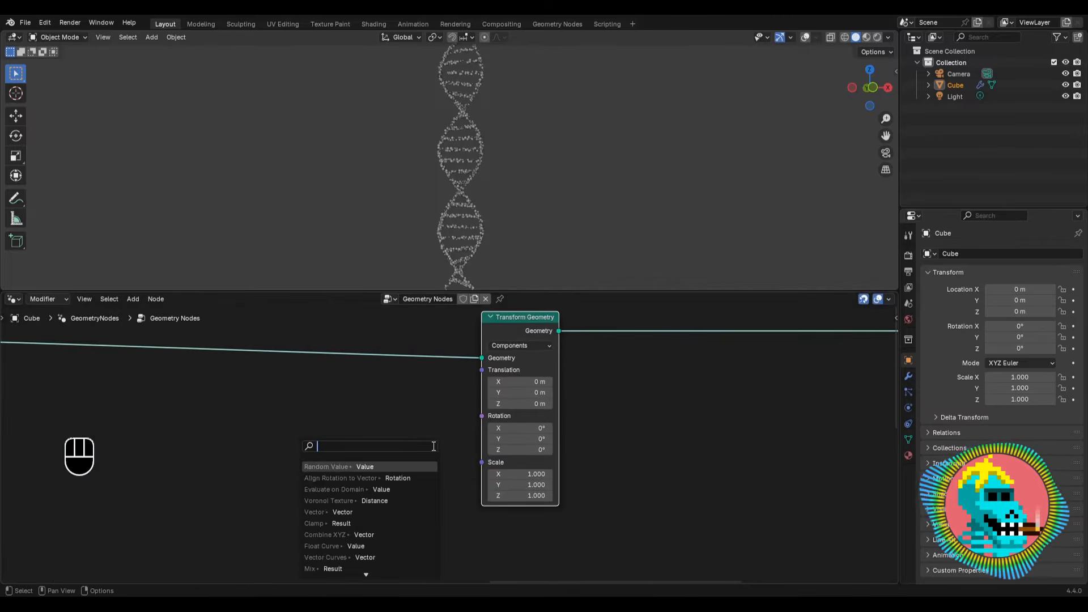
text(comb)
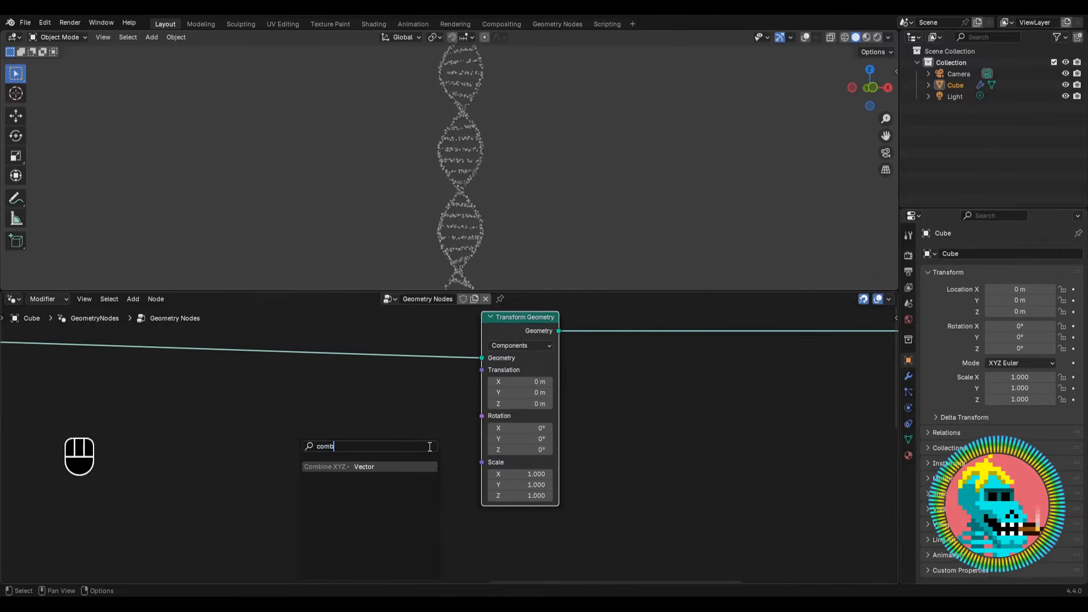
key(Return)
click(420, 444)
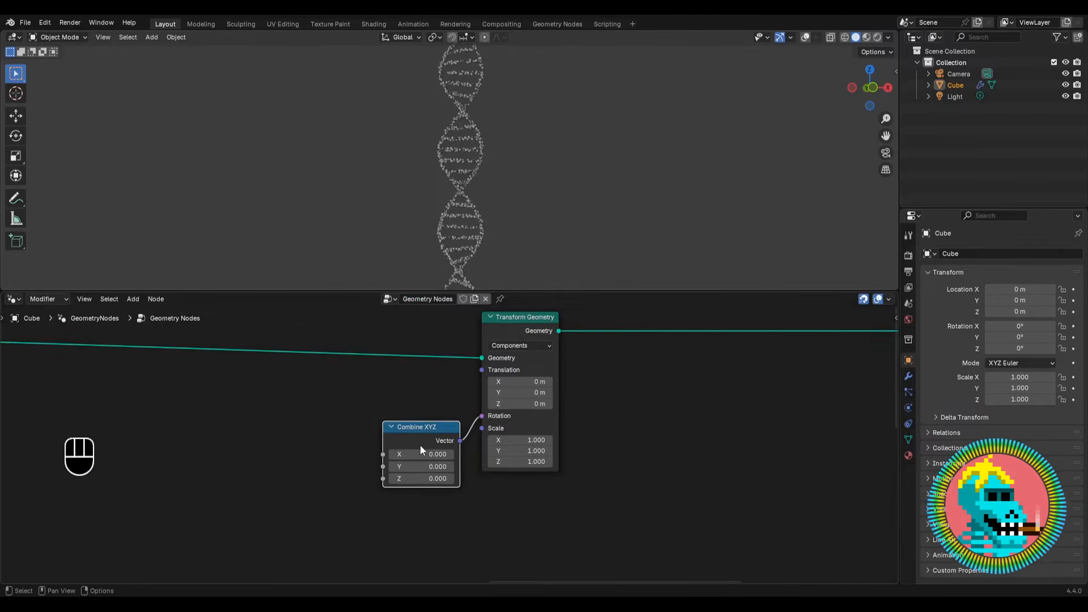
Try rotating the helix with the Combine XYZ node's Z value, and reset Z to 0.
middle_drag(420, 445, 550, 420)
scroll(549, 420, up, 1)
mouse_move(597, 437)
mouse_down()
mouse_move(615, 437)
mouse_move(590, 437)
mouse_up()
click(611, 439)
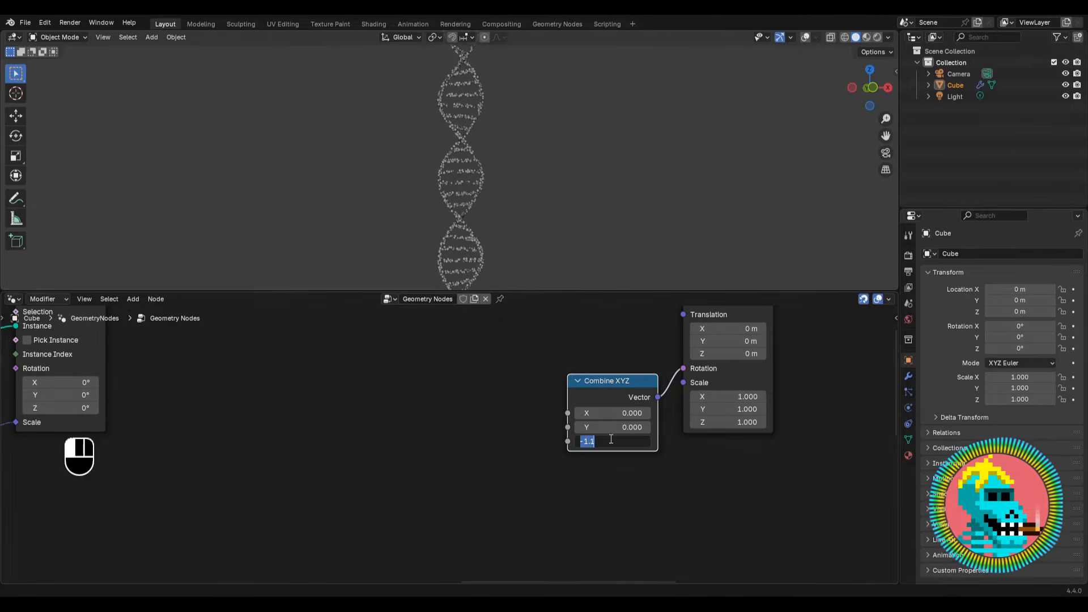
key(Return)
Add a Scene Time node with its Frame output driving the Z input of Combine XYZ.
key(shift+a)
text(scene time)
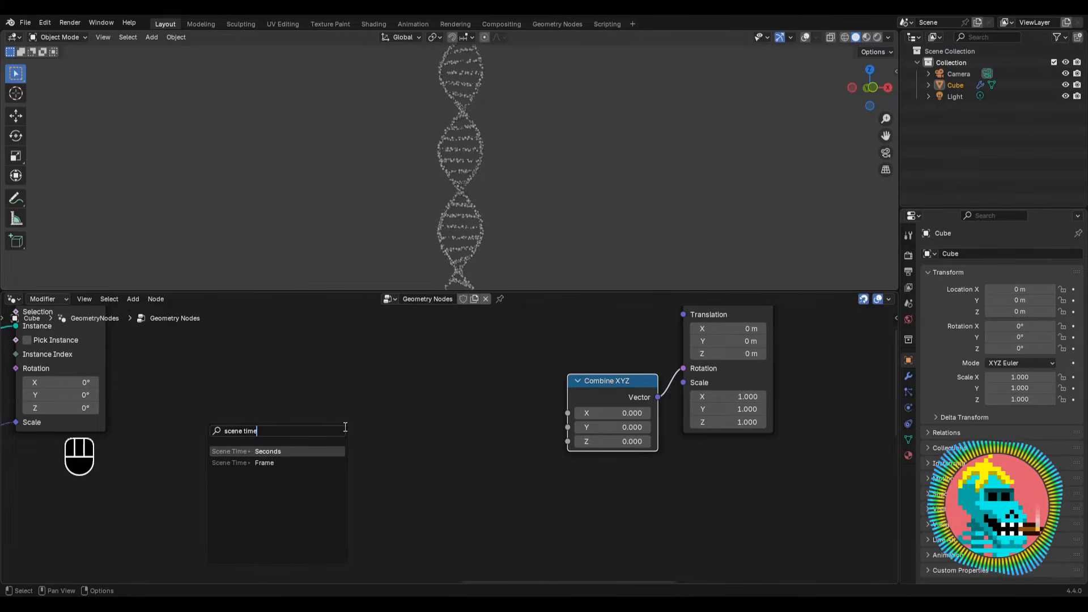
key(Down)
key(Return)
click(427, 386)
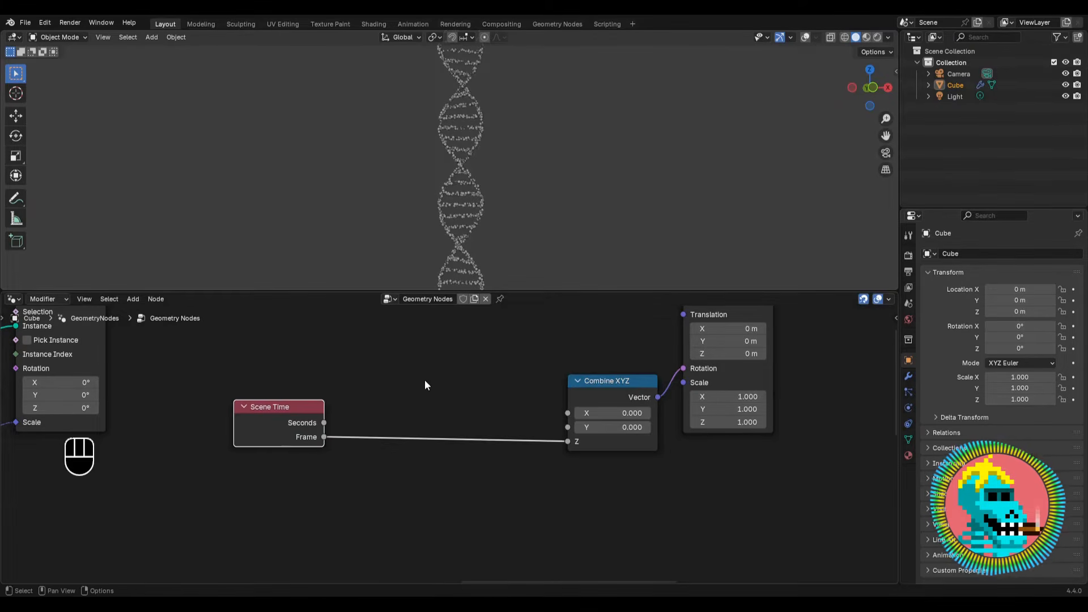
Insert a Map Range node between Scene Time's Frame output and Combine XYZ's Z input, and move Scene Time closer to it.
key(shift+a)
text(map ra)
key(Return)
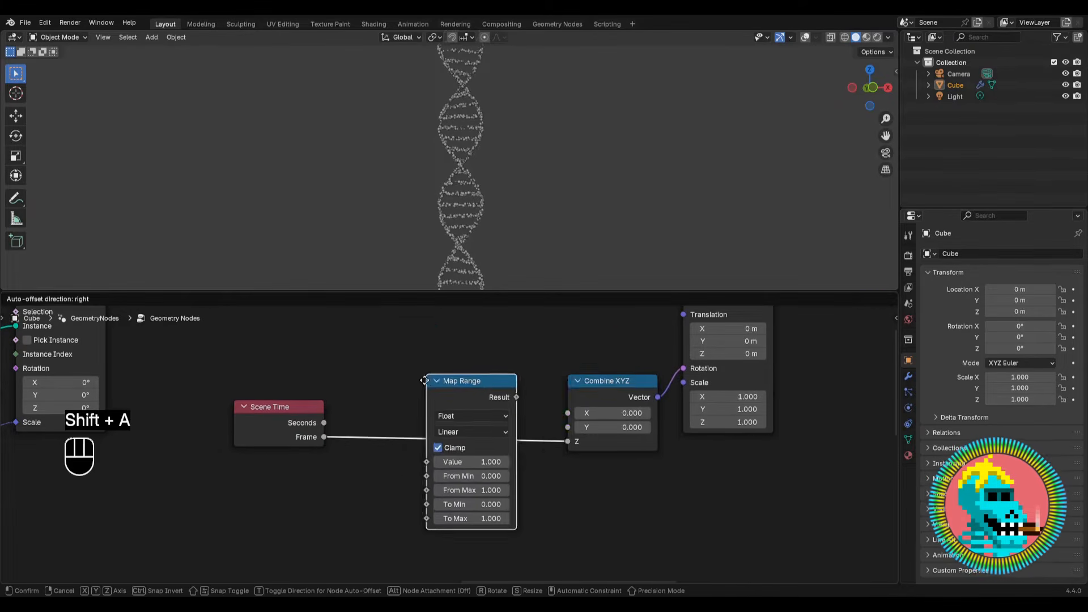
click(449, 414)
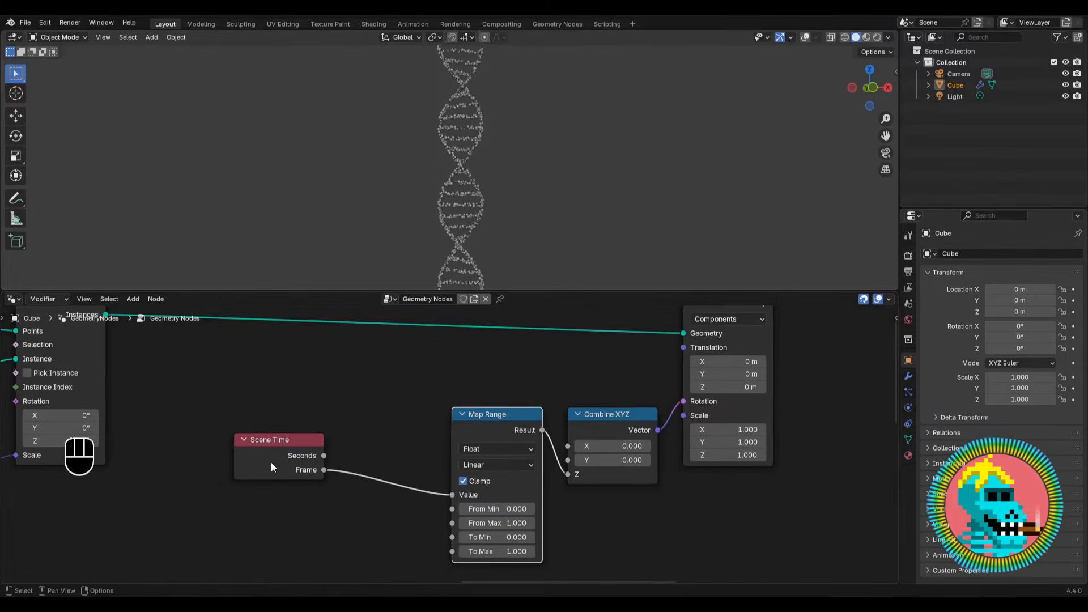
drag(271, 468, 372, 468)
Set the Map Range node's From Min to 1 and From Max to 250.
scroll(371, 468, up, 2)
click(453, 444)
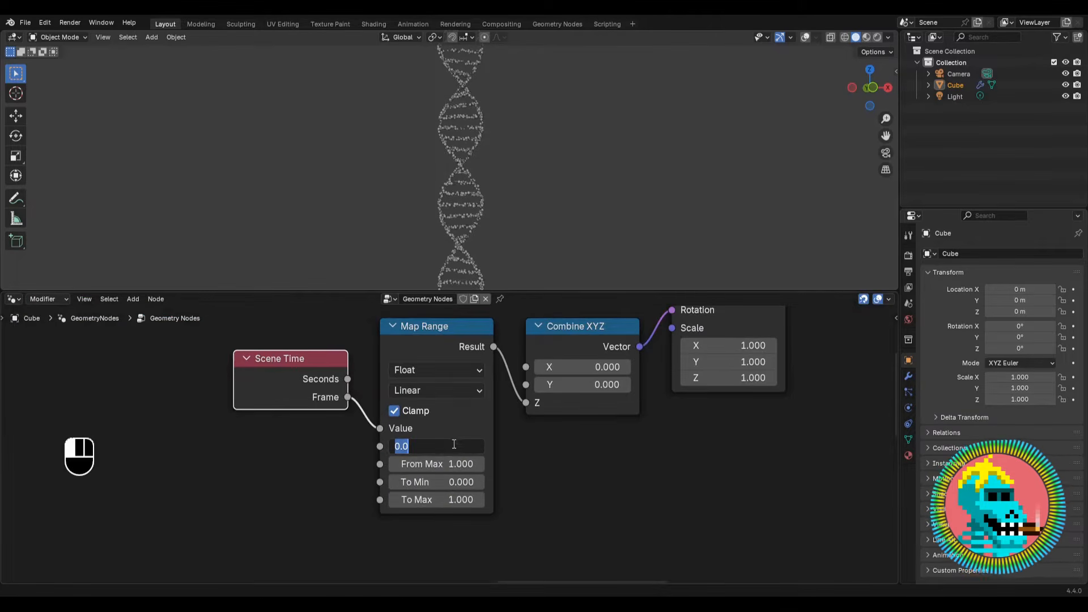
text(1)
key(Return)
click(439, 464)
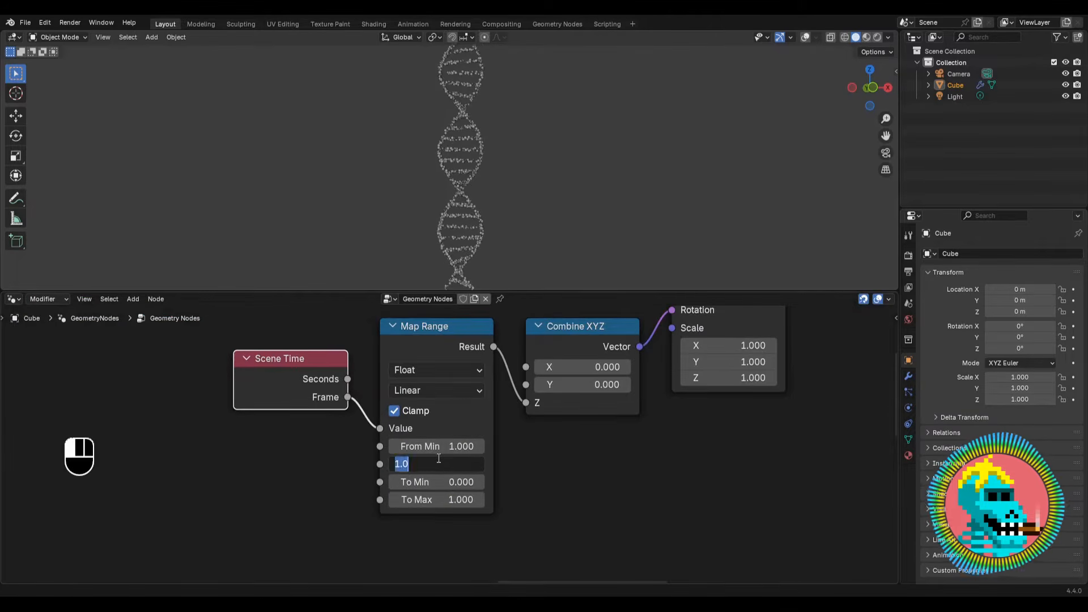
text(250)
key(Return)
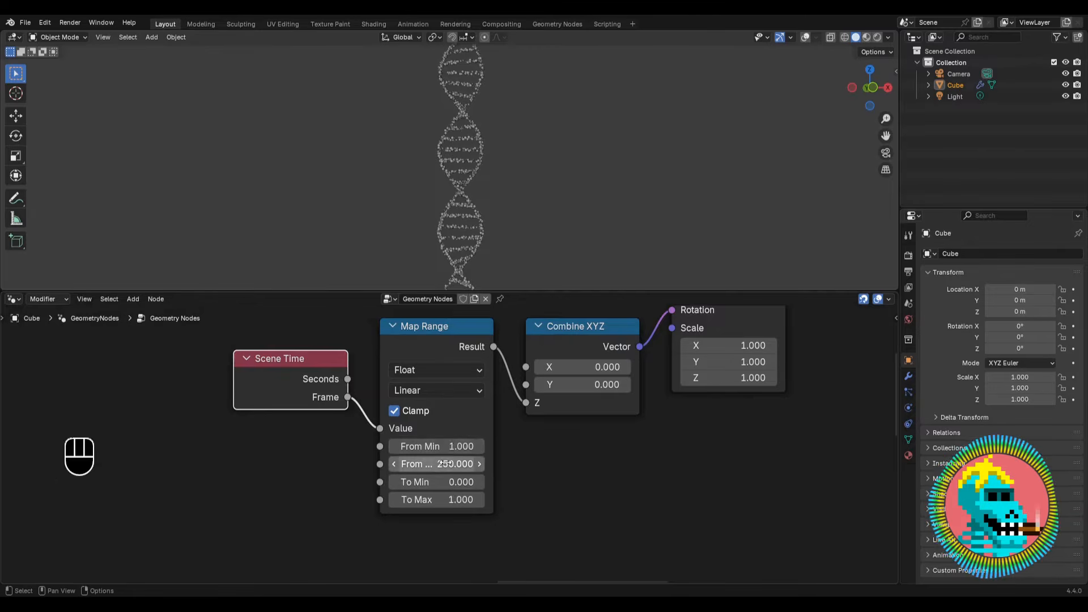
Set the Map Range node's To Max to tau.
middle_drag(447, 482, 437, 456)
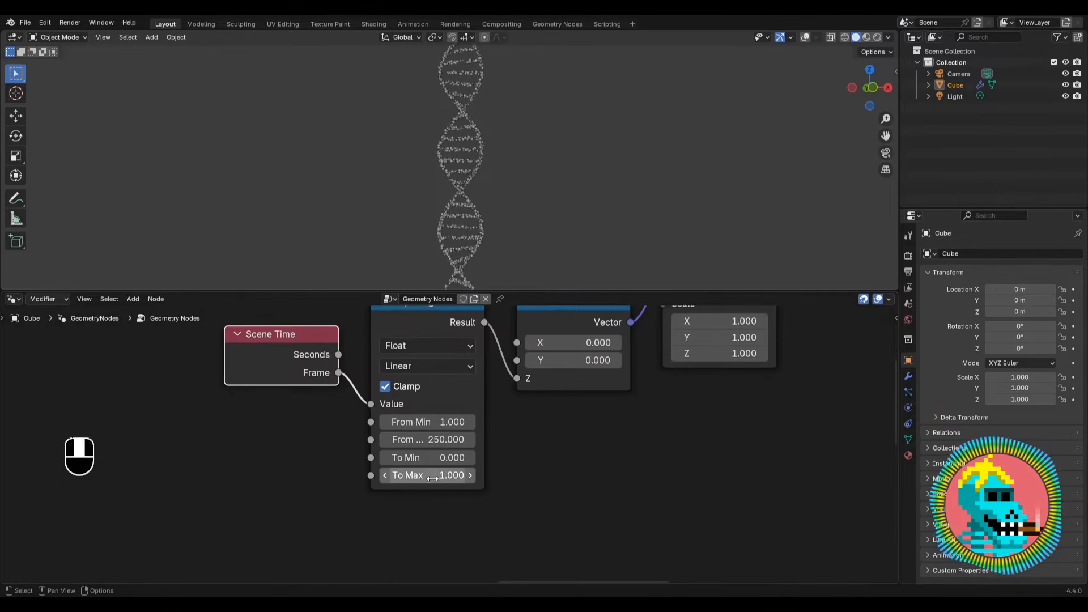
click(433, 473)
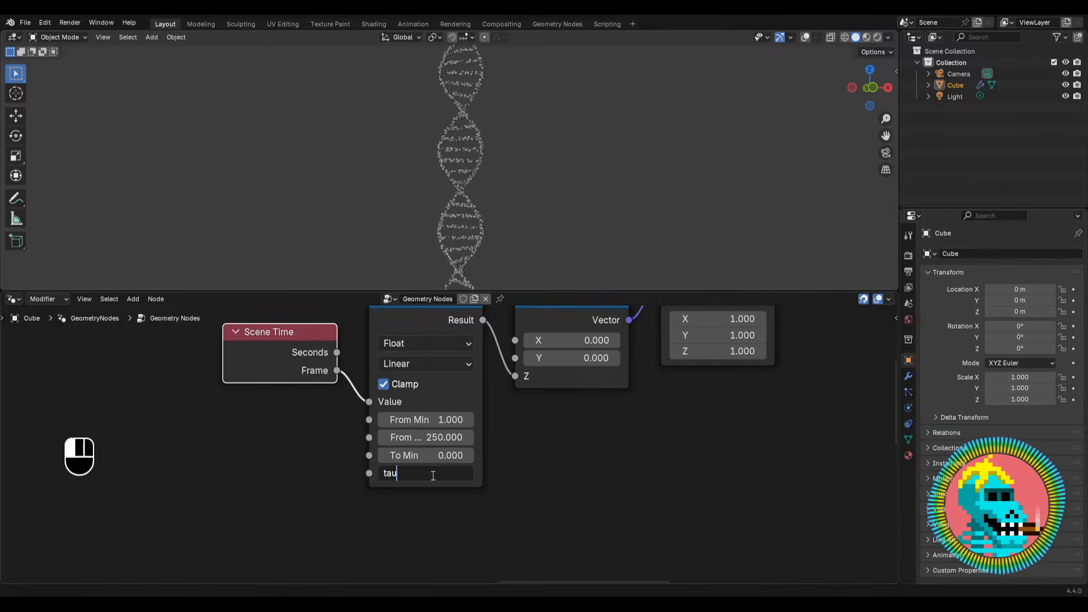
key(Return)
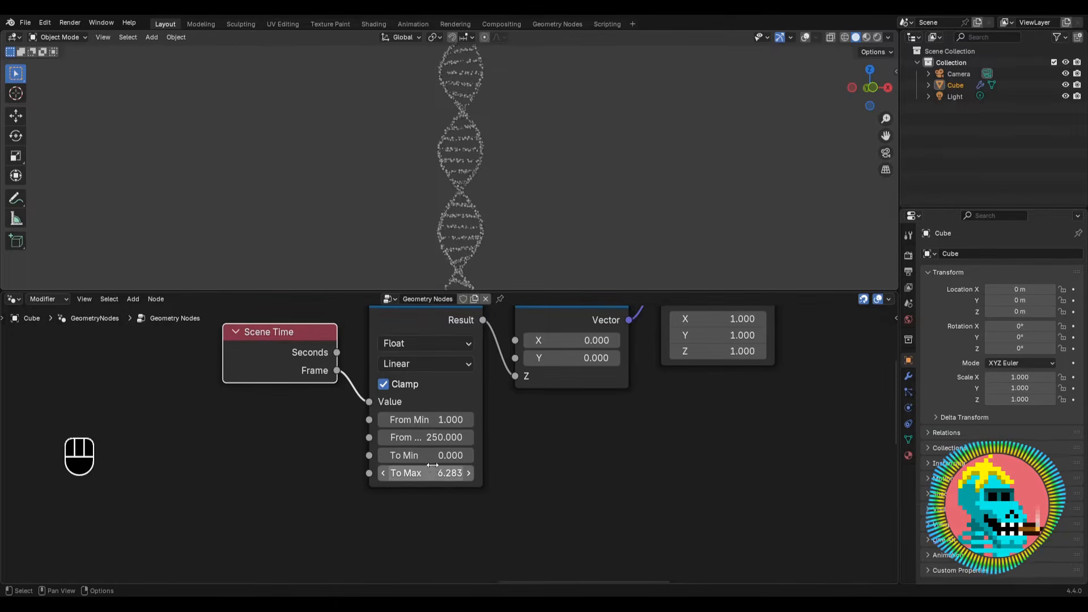
Move the Scene Time and Map Range nodes away from Combine XYZ to make room between them.
scroll(433, 473, down, 3)
drag(331, 381, 500, 480)
key(g)
click(339, 425)
middle_drag(472, 389, 469, 369)
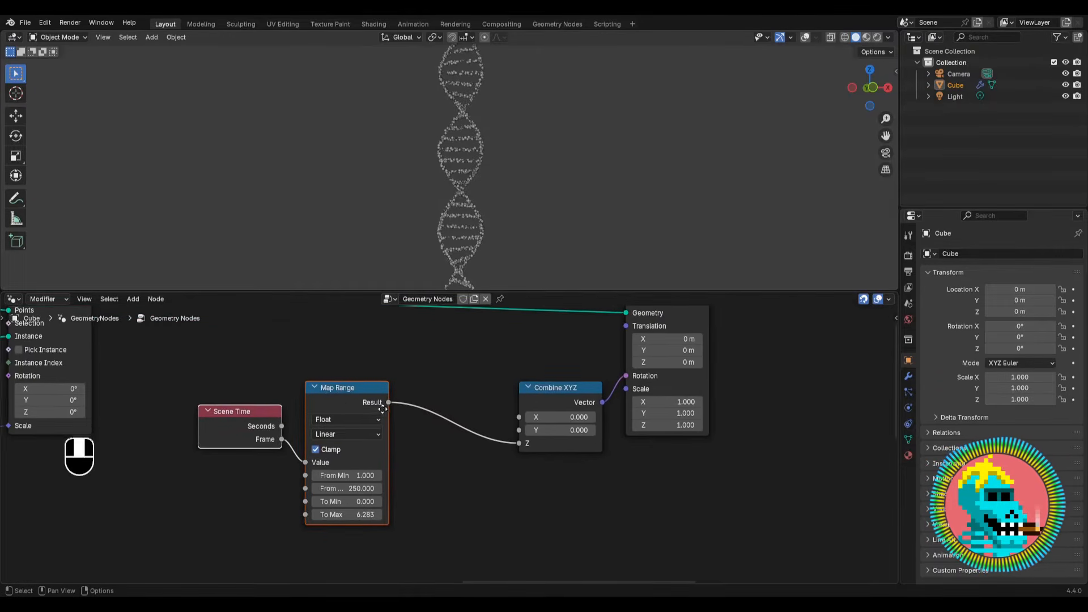
Play the animation to preview the helix rotation.
scroll(469, 363, up, 1)
click(468, 340)
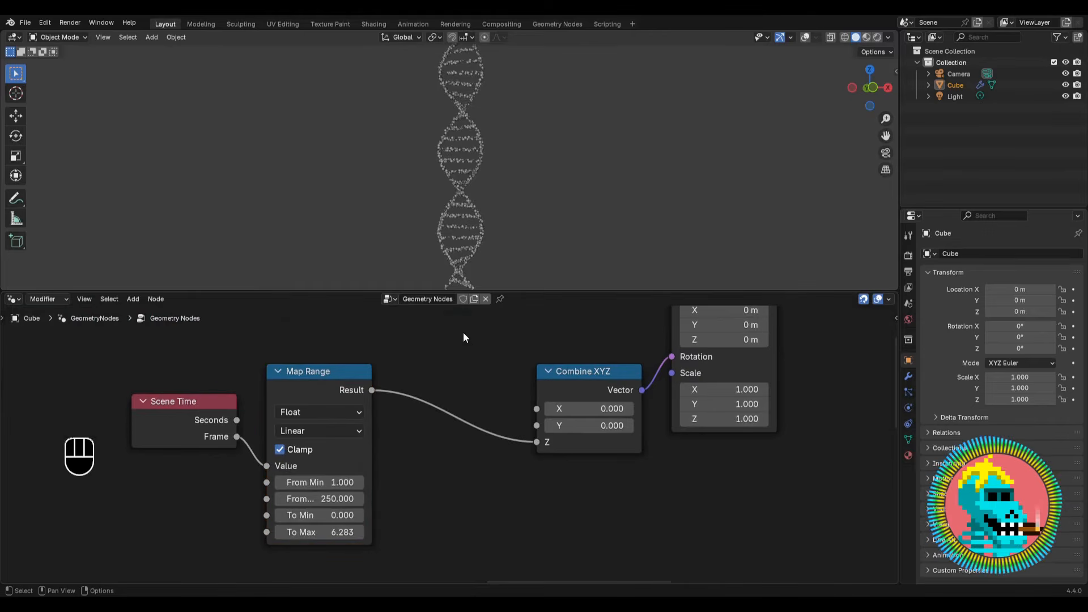
key(space)
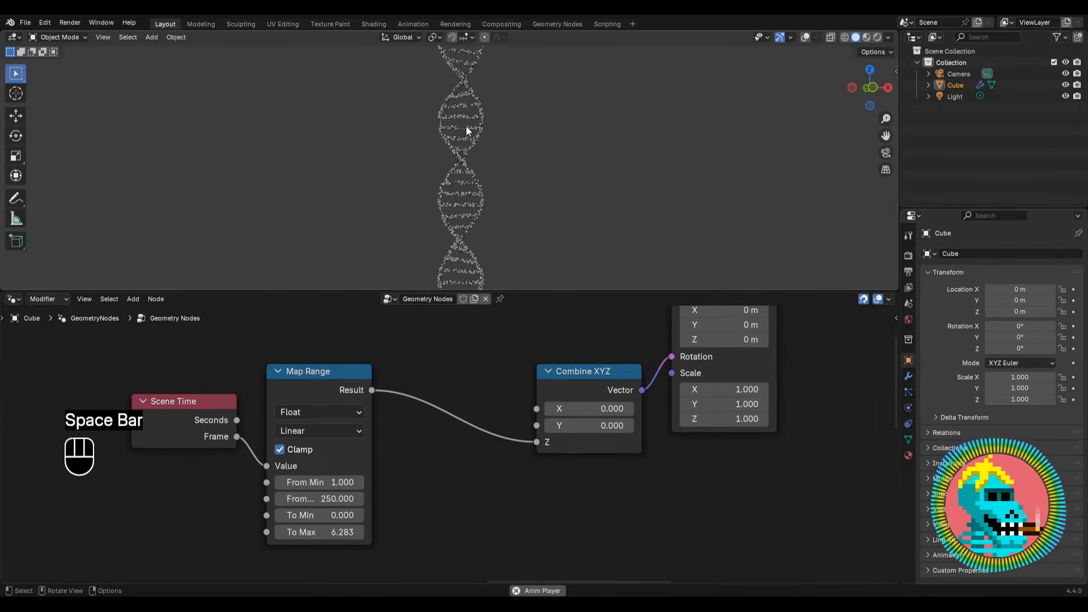
Insert a Math node set to Multiply with a value of 2 between Map Range and Combine XYZ's Z input.
middle_drag(423, 352, 402, 383)
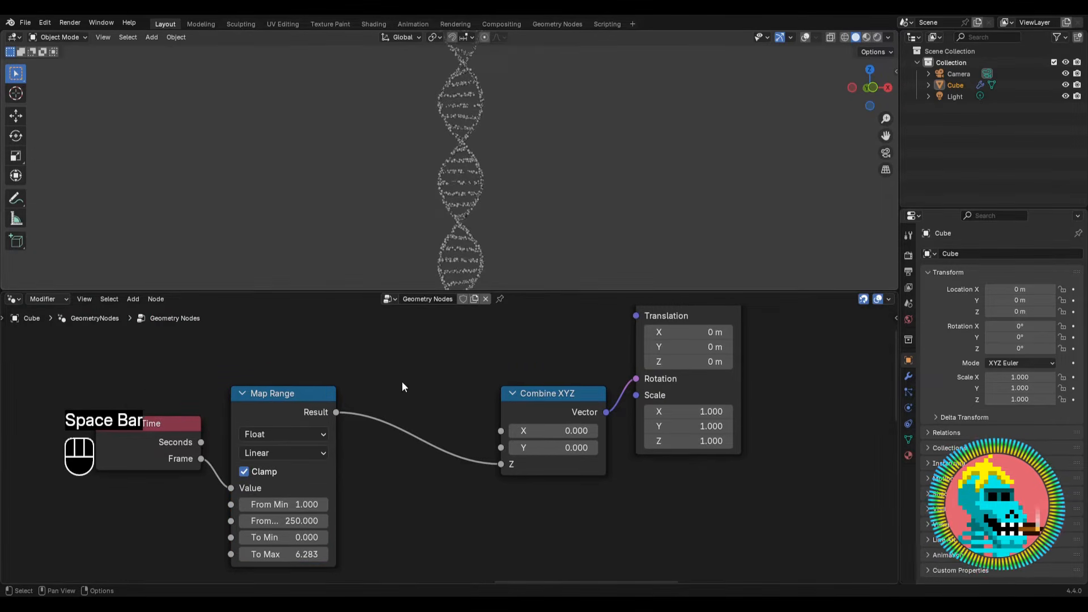
key(shift+a)
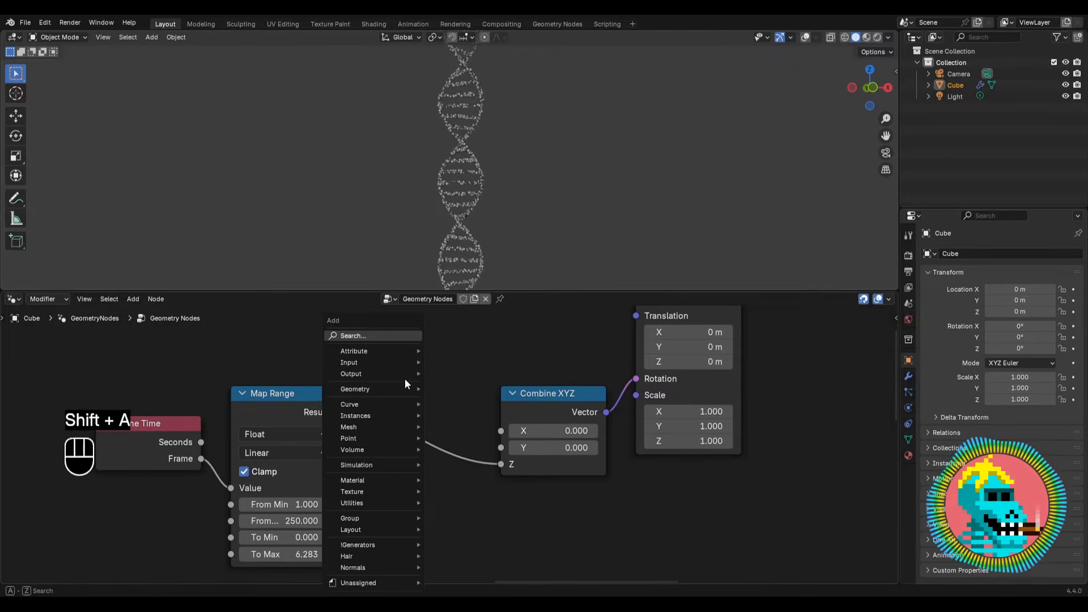
text(add)
key(Return)
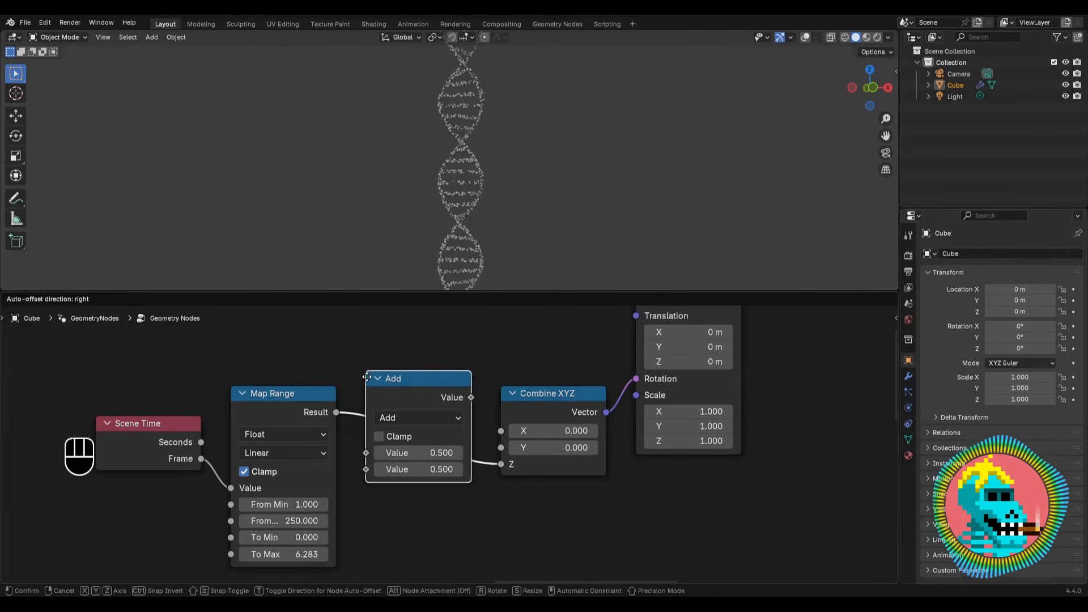
click(433, 425)
click(432, 431)
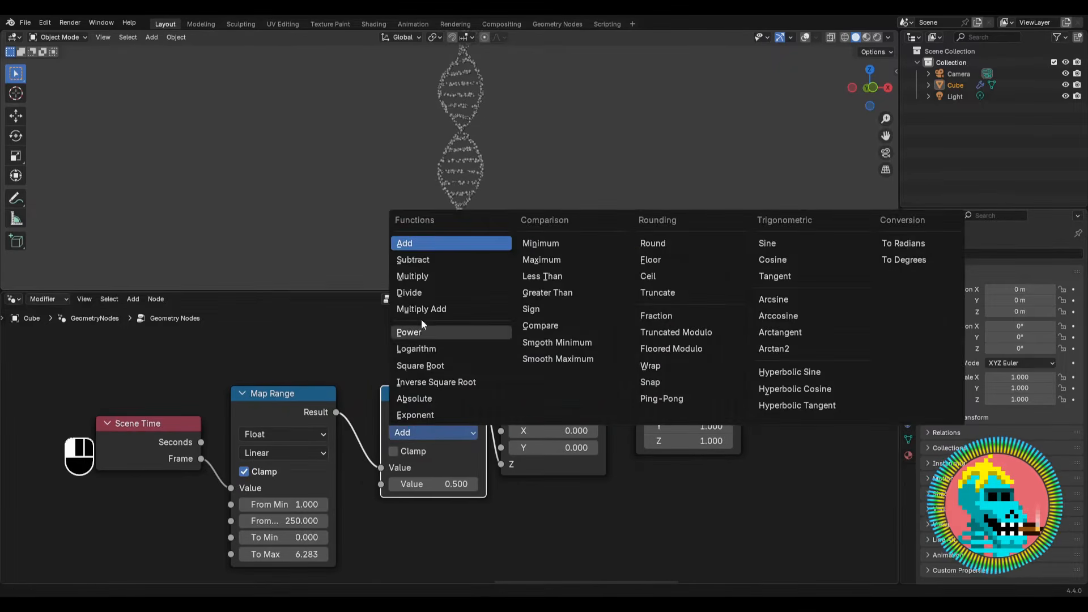
click(420, 276)
click(441, 486)
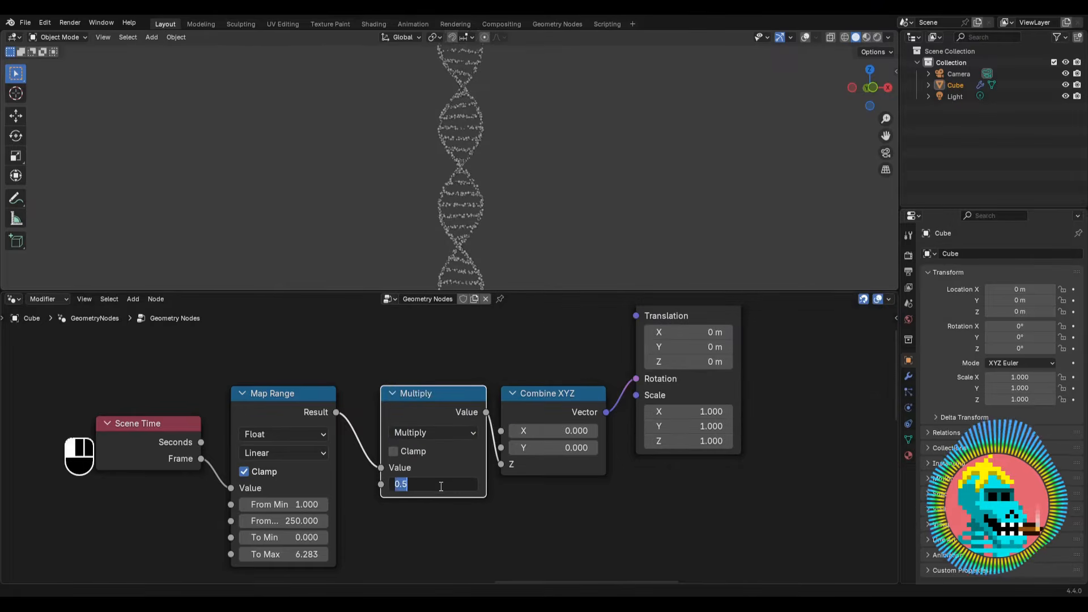
click(352, 484)
Move Scene Time and Map Range closer to the Multiply node, and preview the rotation speed in the animation.
drag(311, 365, 183, 482)
drag(290, 423, 319, 423)
key(space)
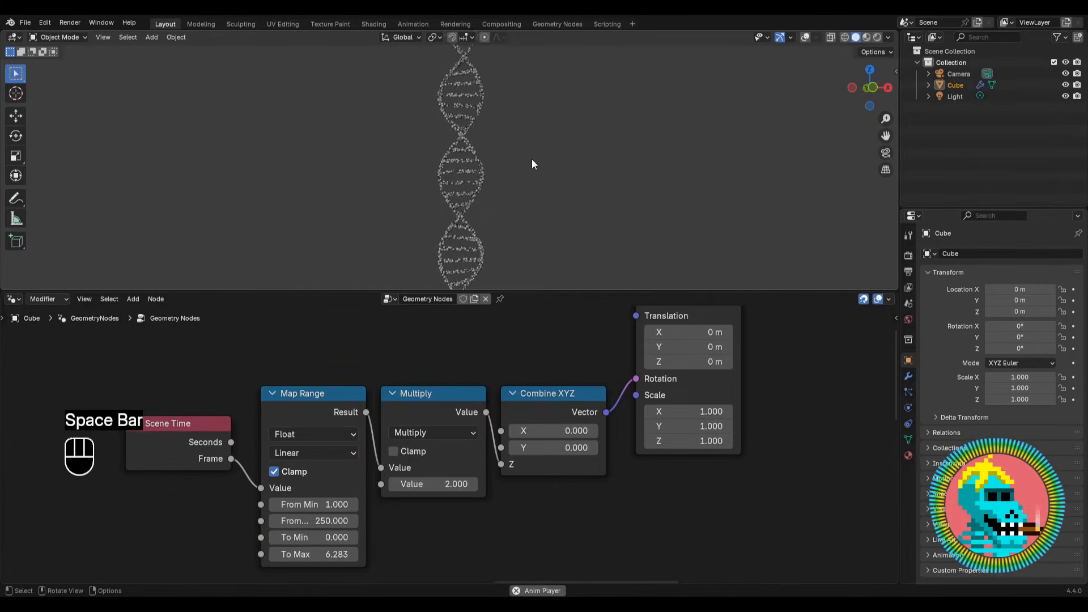
key(space)
Join the sphere-scattering nodes, from Curve Circle and Curve to Mesh through Instance on Points, in a frame labelled CELLS.
scroll(543, 377, down, 5)
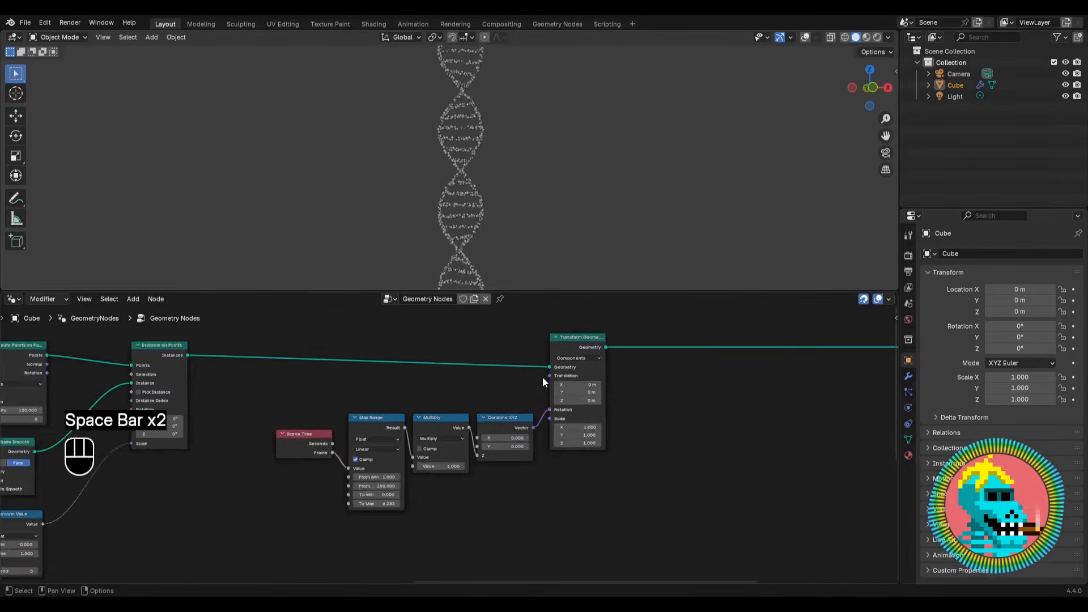
middle_drag(243, 445, 552, 356)
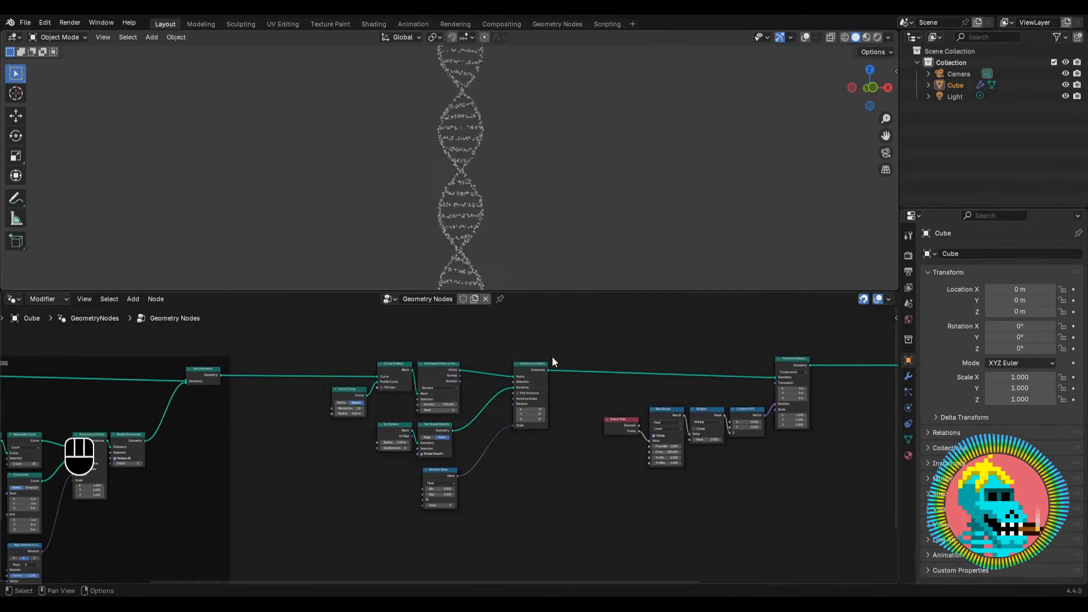
drag(563, 328, 308, 518)
key(ctrl+j)
key(F2)
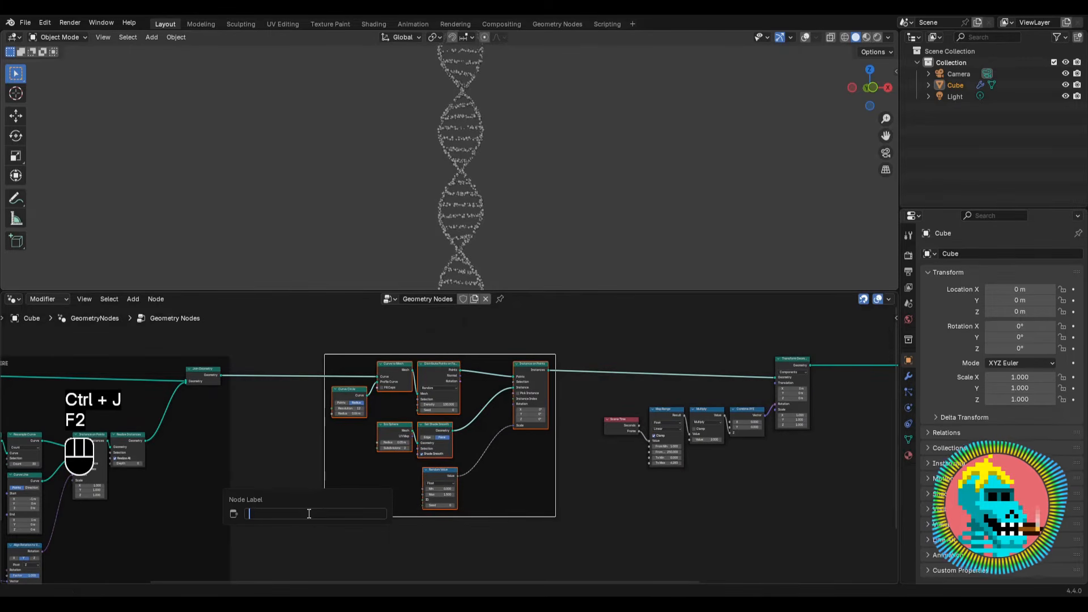
text(CELLS)
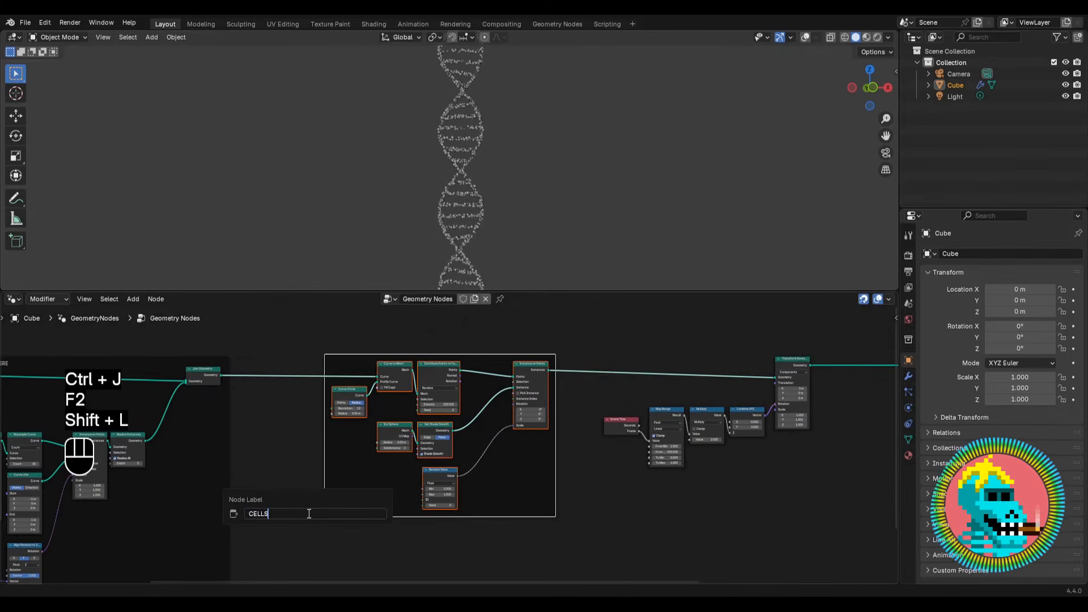
key(Return)
Join Scene Time, Map Range, Multiply, Combine XYZ and Transform Geometry in a frame labelled ANIMATION.
middle_drag(808, 353, 515, 349)
drag(575, 333, 268, 523)
key(ctrl+j)
key(F2)
text(AN)
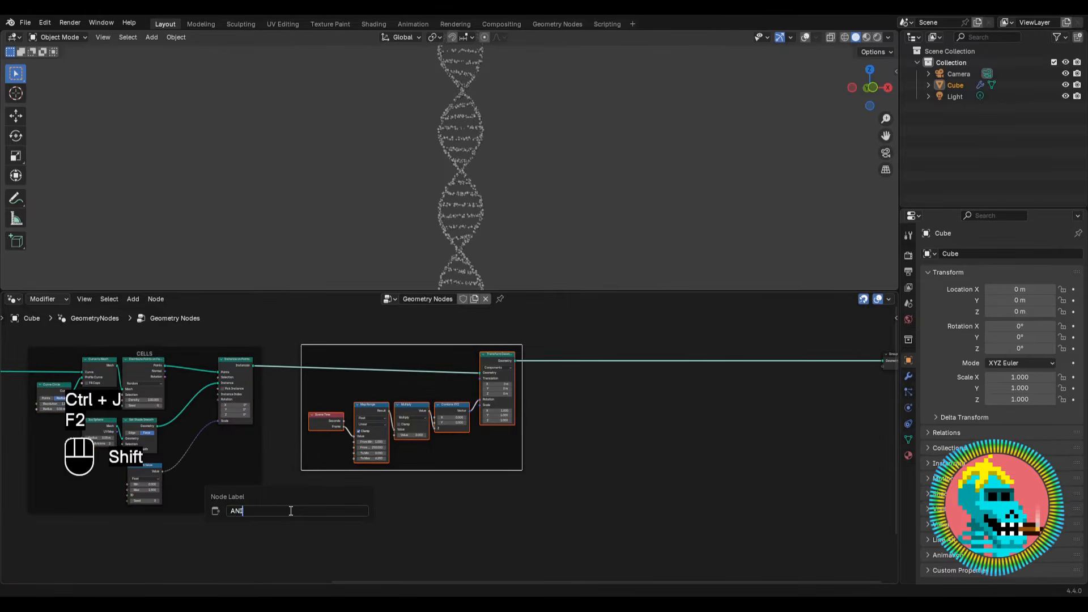
text(IMATION)
key(Return)
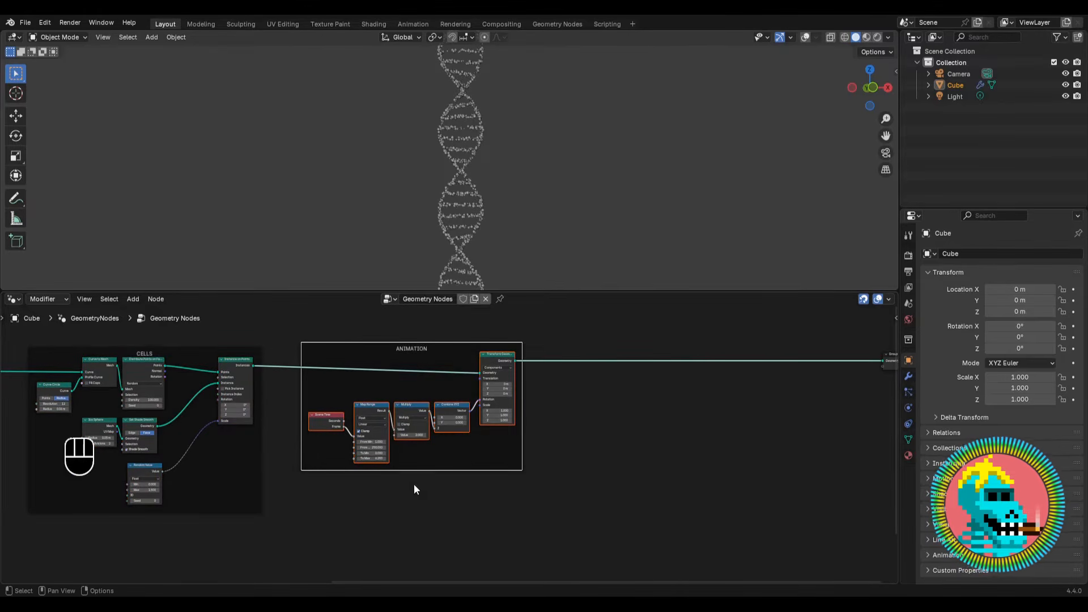
Insert a Realize Instances node between Transform Geometry and Group Output.
ctrl+scroll(437, 338, right, 5)
scroll(437, 363, up, 3)
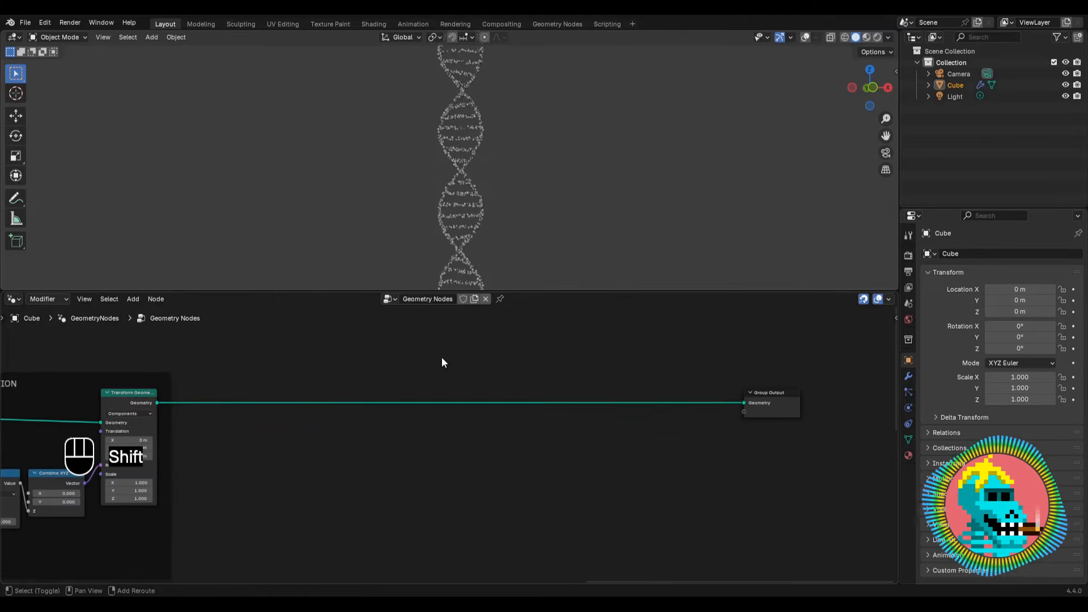
key(shift+a)
text(se)
key(BackSpace)
key(BackSpace)
text(re)
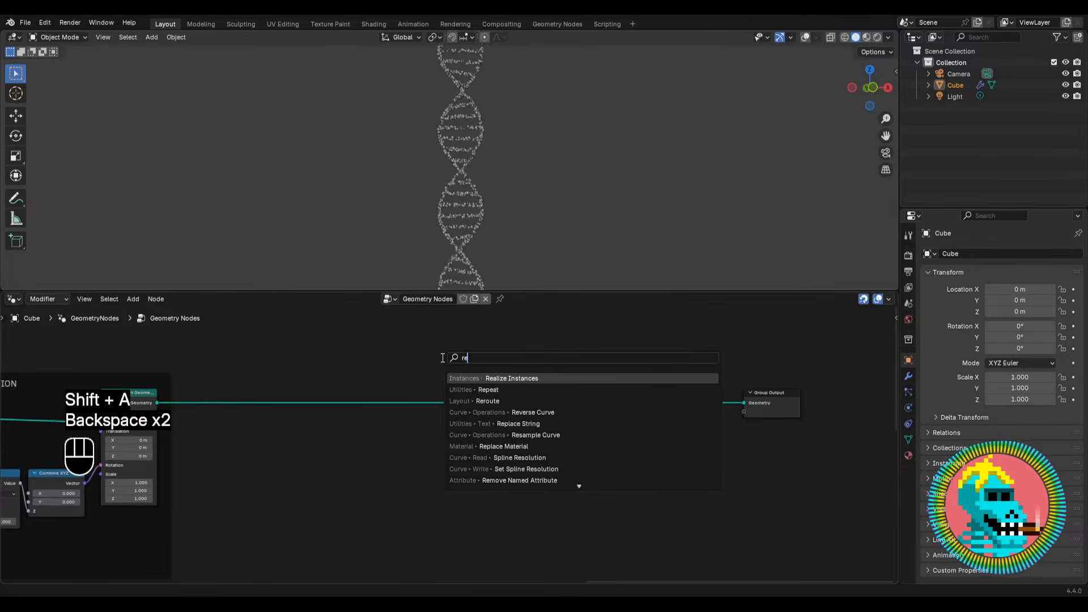
key(Return)
click(474, 383)
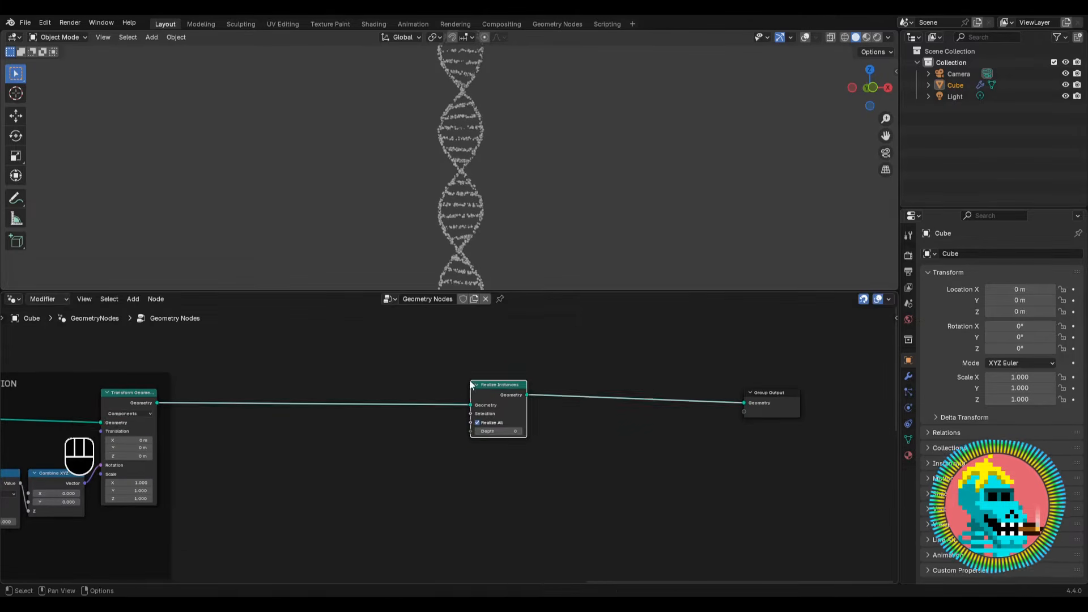
Insert a Set Material node between Realize Instances and Group Output.
key(shift+a)
text(set mat)
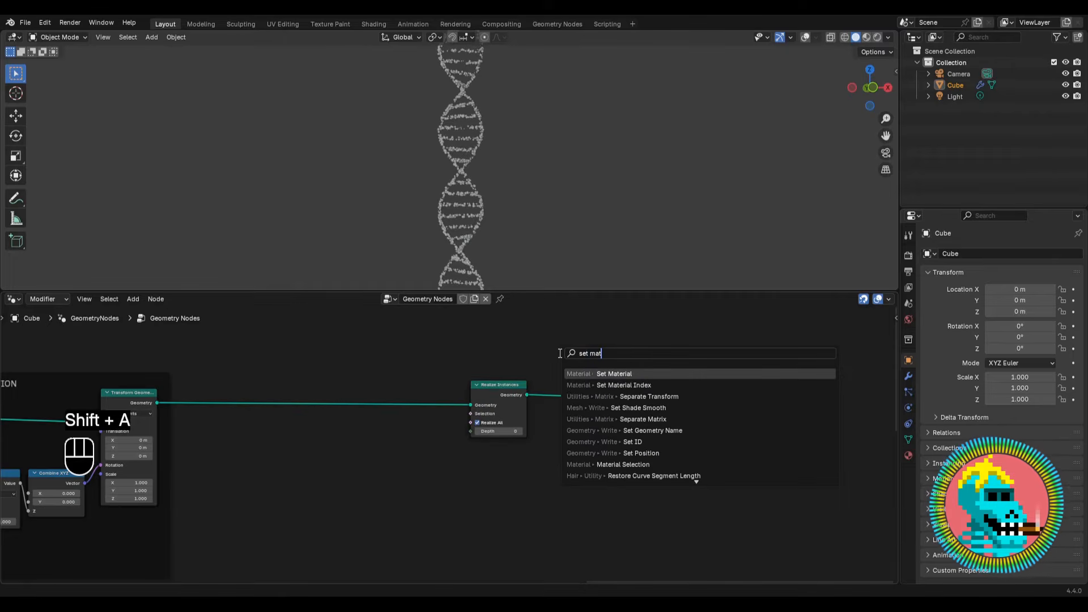
key(Return)
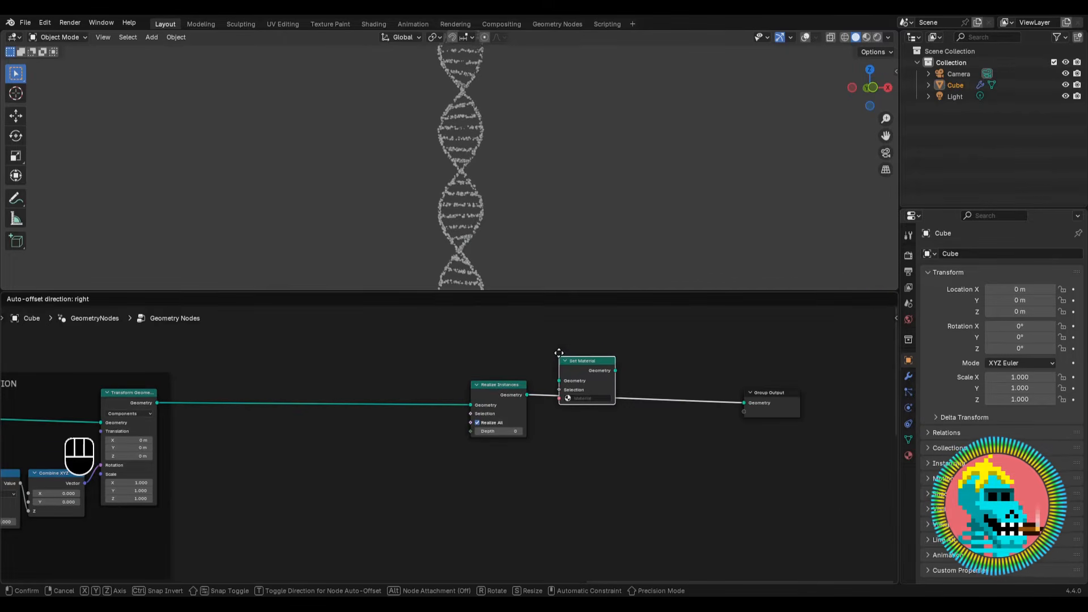
click(569, 400)
Assign the existing material named Material in the Set Material node.
scroll(554, 408, up, 3)
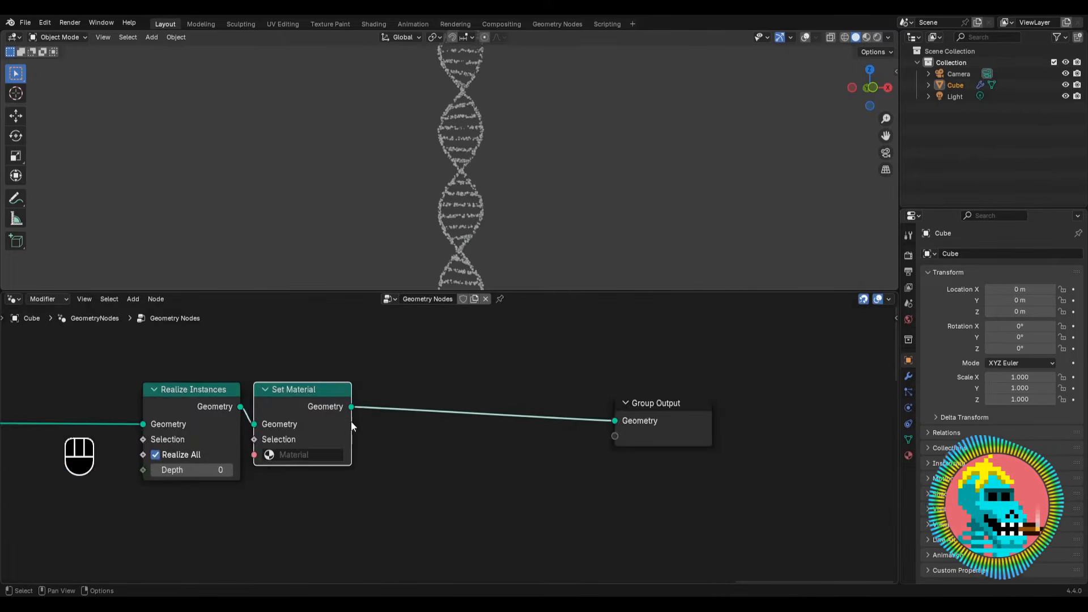
scroll(352, 425, up, 2)
click(464, 455)
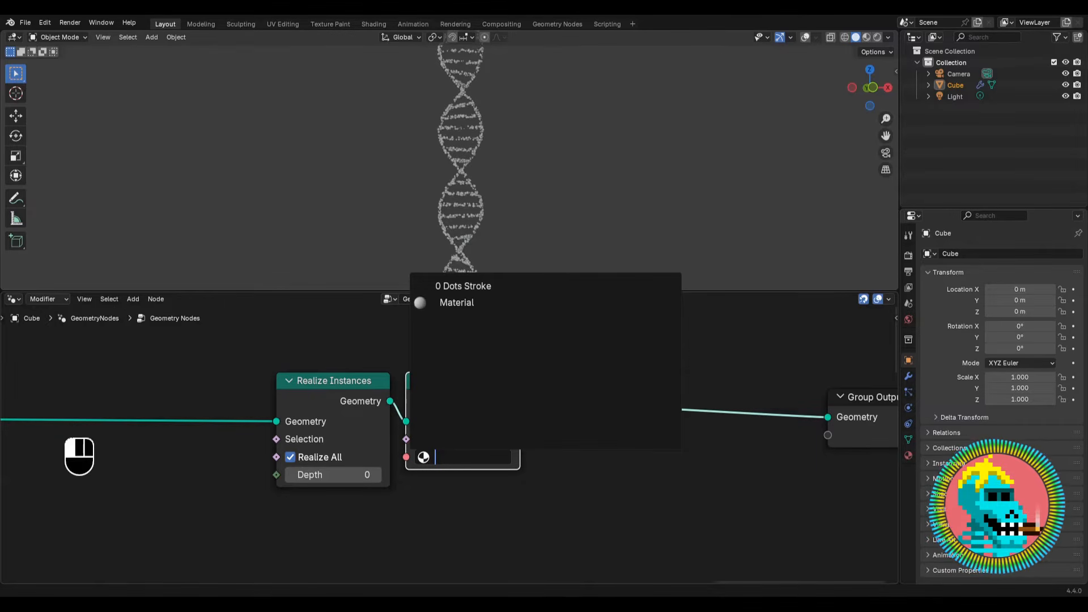
click(457, 303)
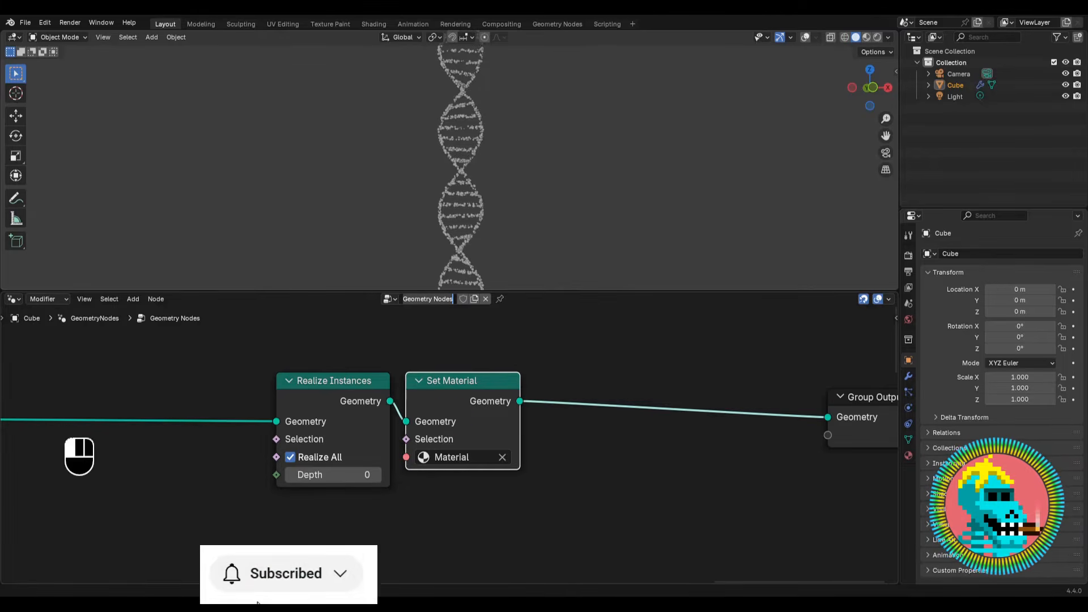
key(Return)
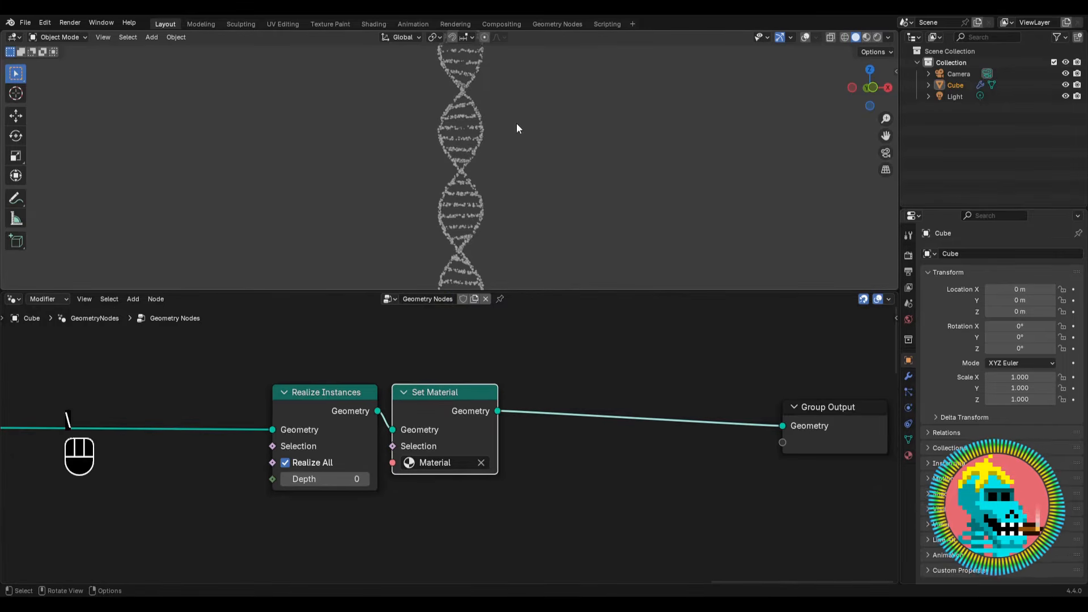
Turn the viewport overlays back on and switch the 3D viewport to rendered shading.
click(806, 36)
middle_drag(658, 155, 557, 176)
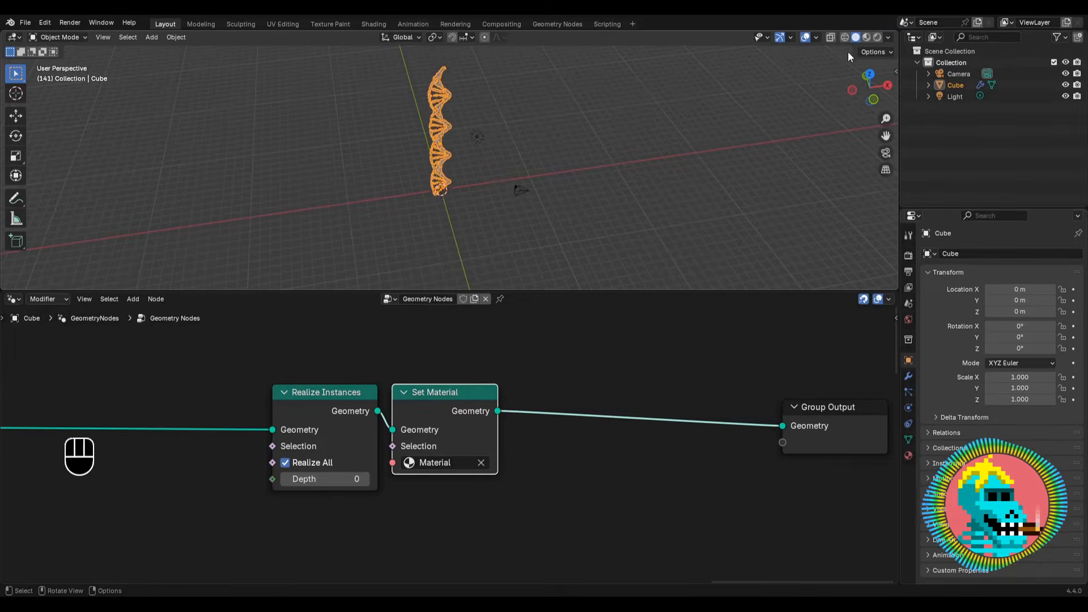
click(877, 37)
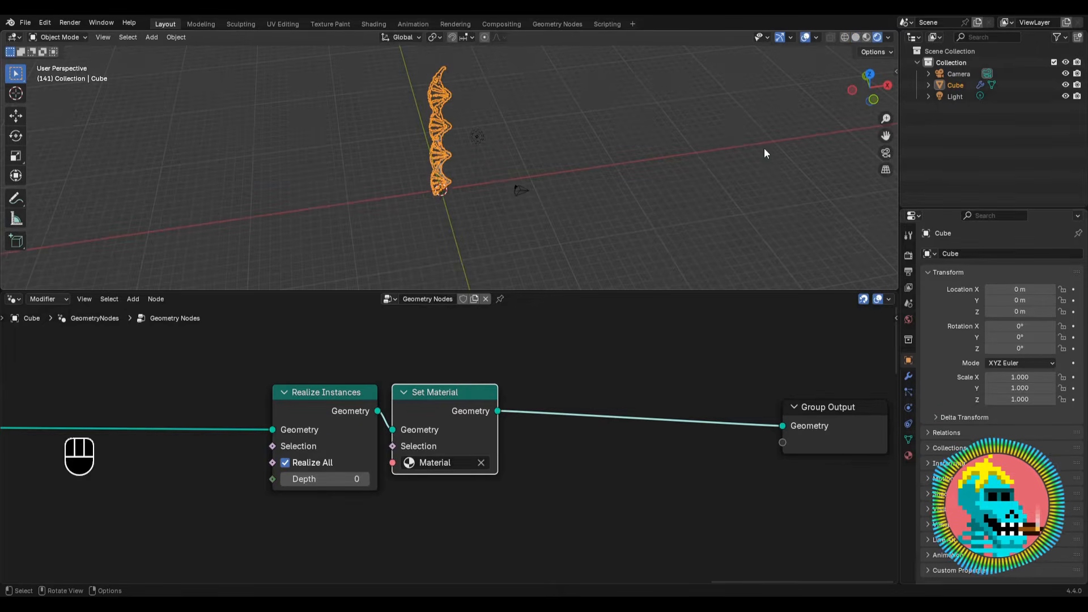
mouse_move(500, 173)
middle_down()
mouse_move(520, 157)
mouse_move(513, 169)
middle_up()
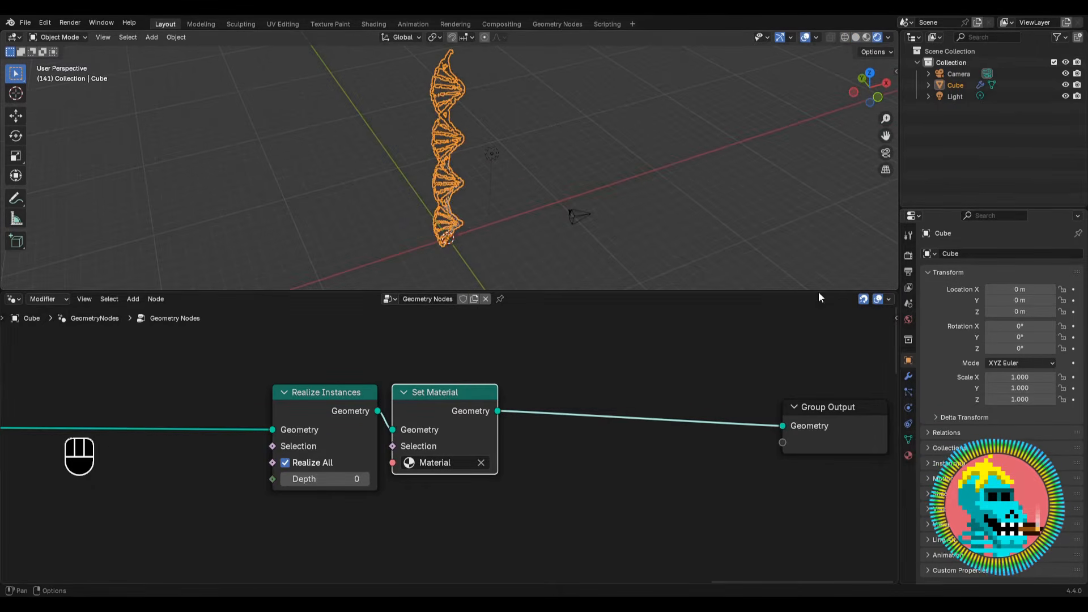
Set the render engine to Cycles and the device to GPU Compute.
click(908, 255)
click(1016, 253)
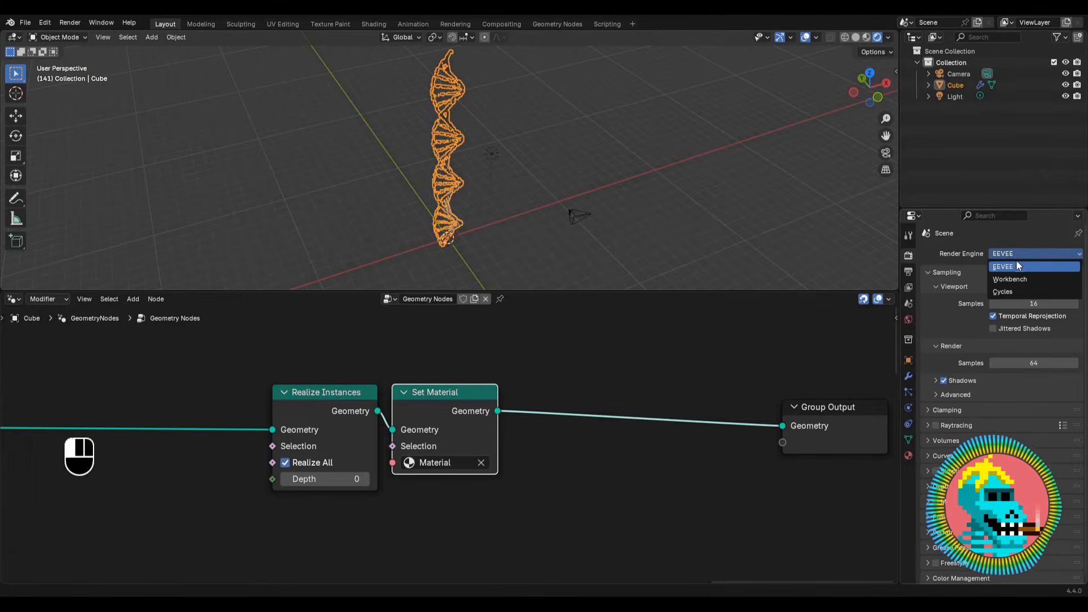
click(1012, 292)
click(1012, 282)
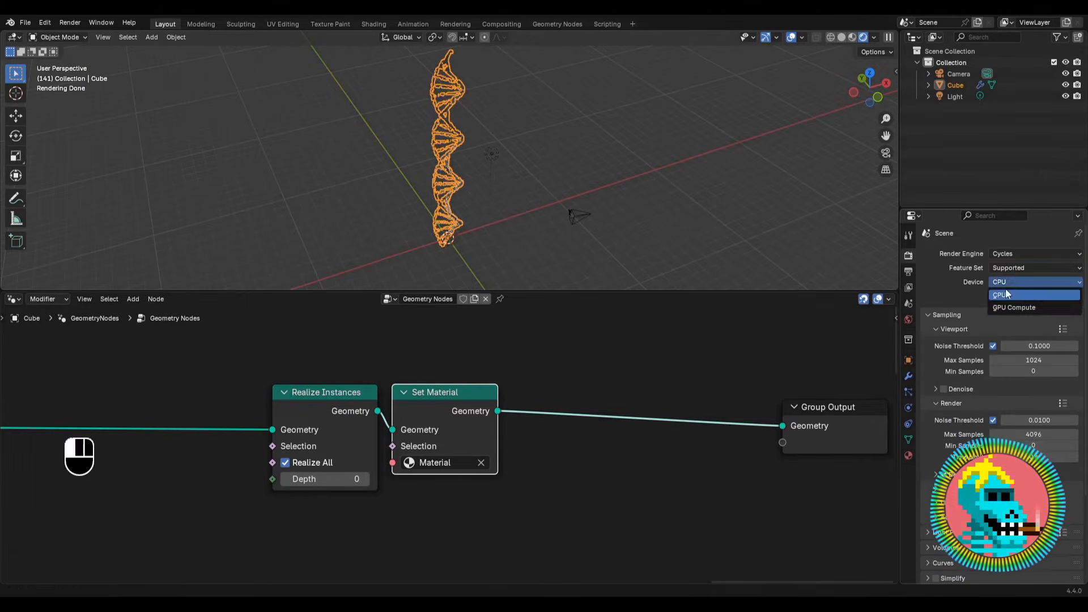
click(1005, 304)
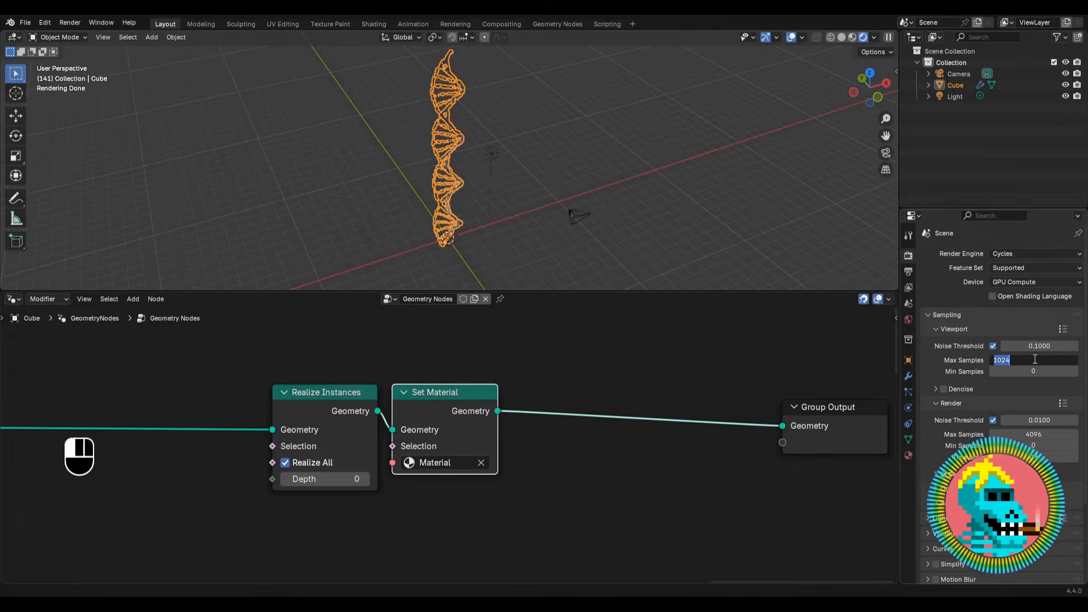
Set the viewport and render max samples to 50 and enable viewport denoising.
click(1033, 434)
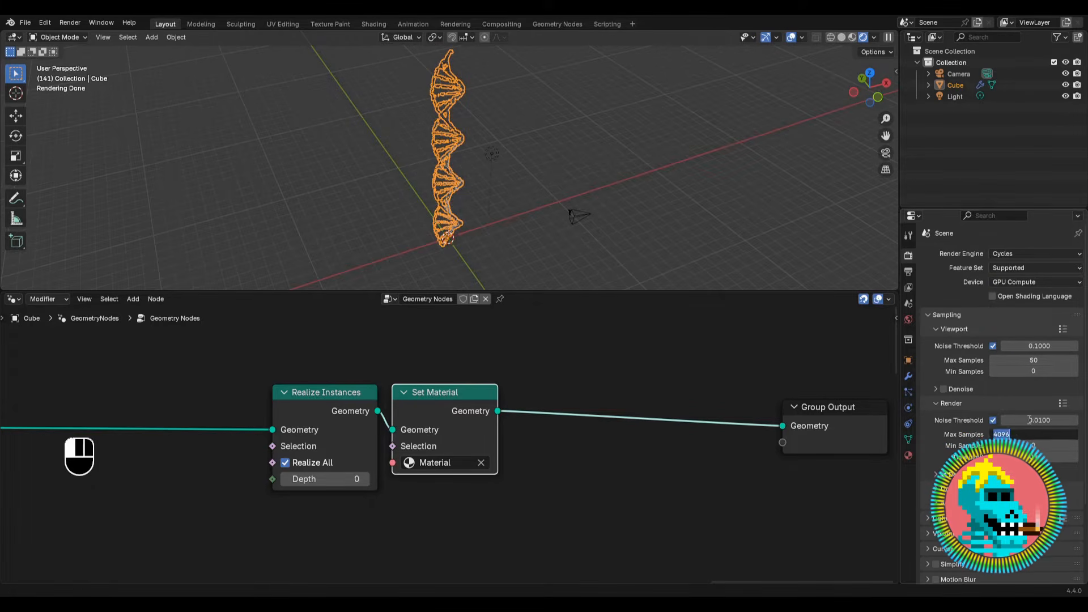
text(50)
key(Return)
click(945, 389)
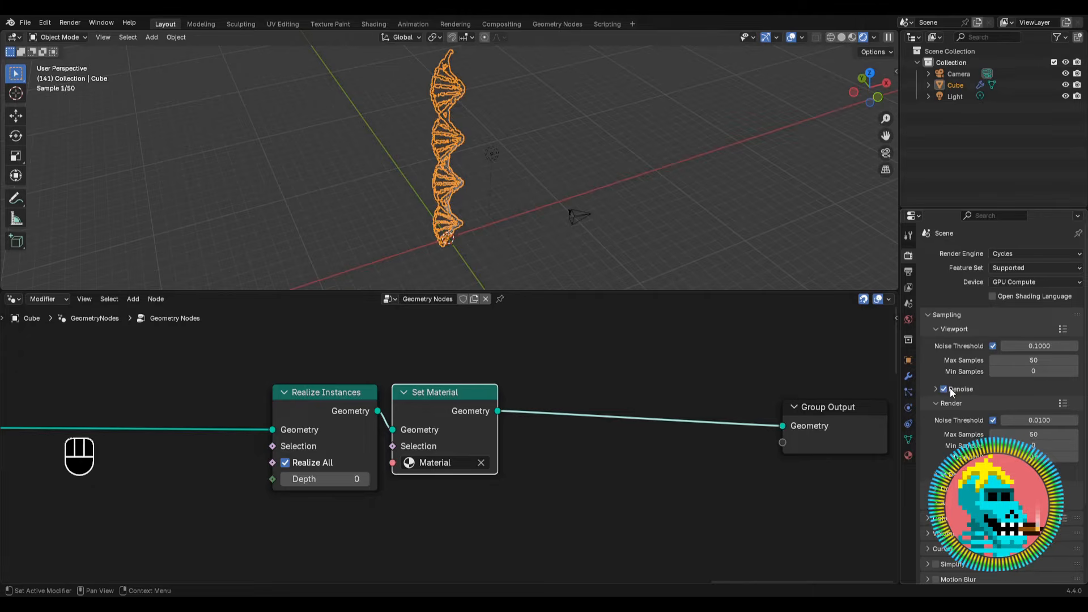
scroll(965, 387, down, 4)
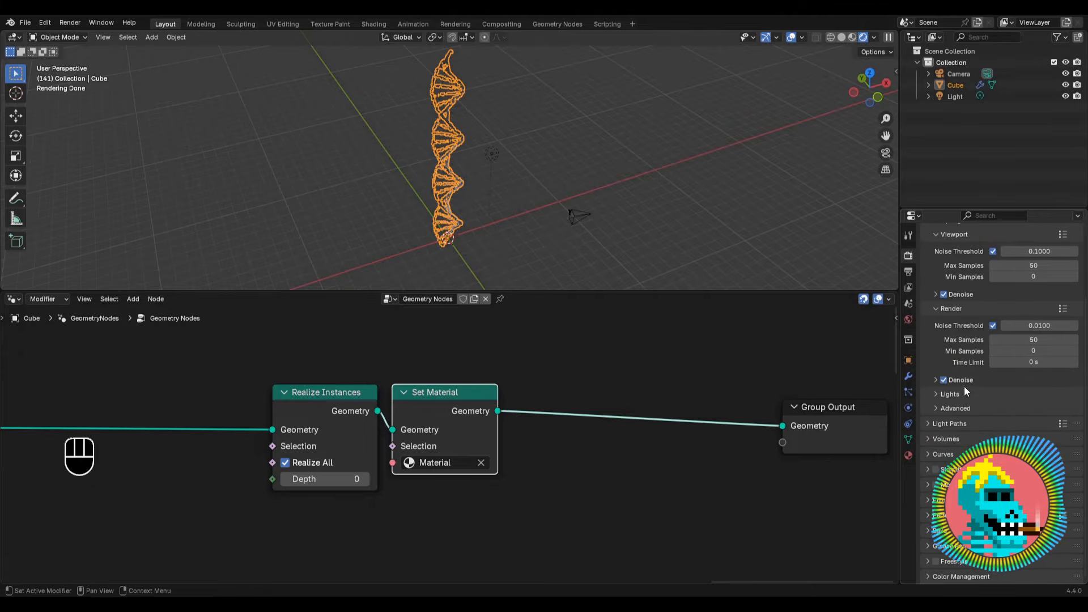
Set the color management look to Medium High Contrast.
click(952, 577)
scroll(952, 576, down, 6)
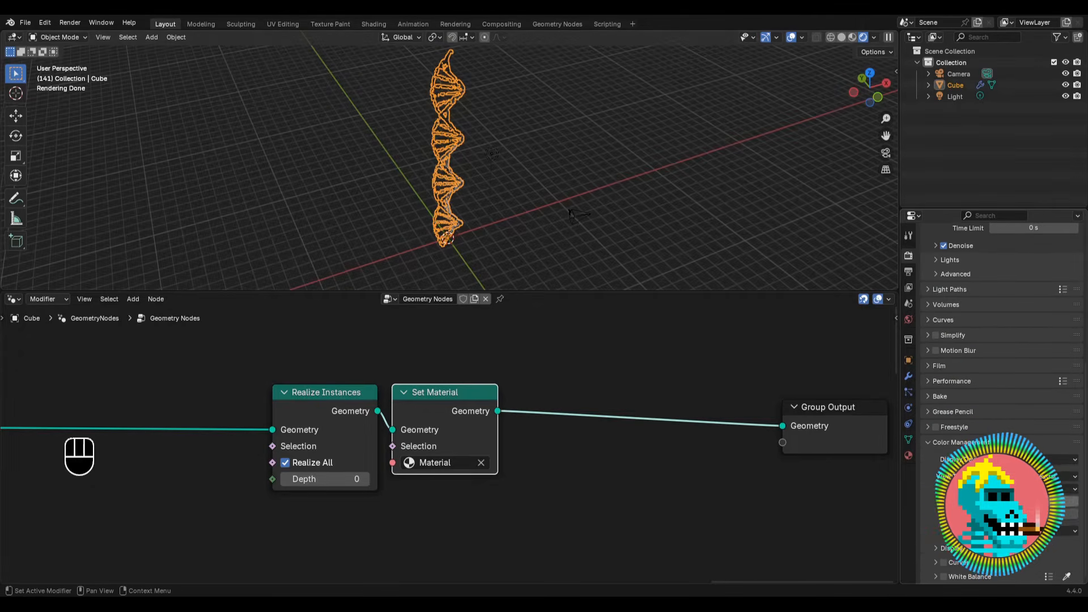
click(1021, 489)
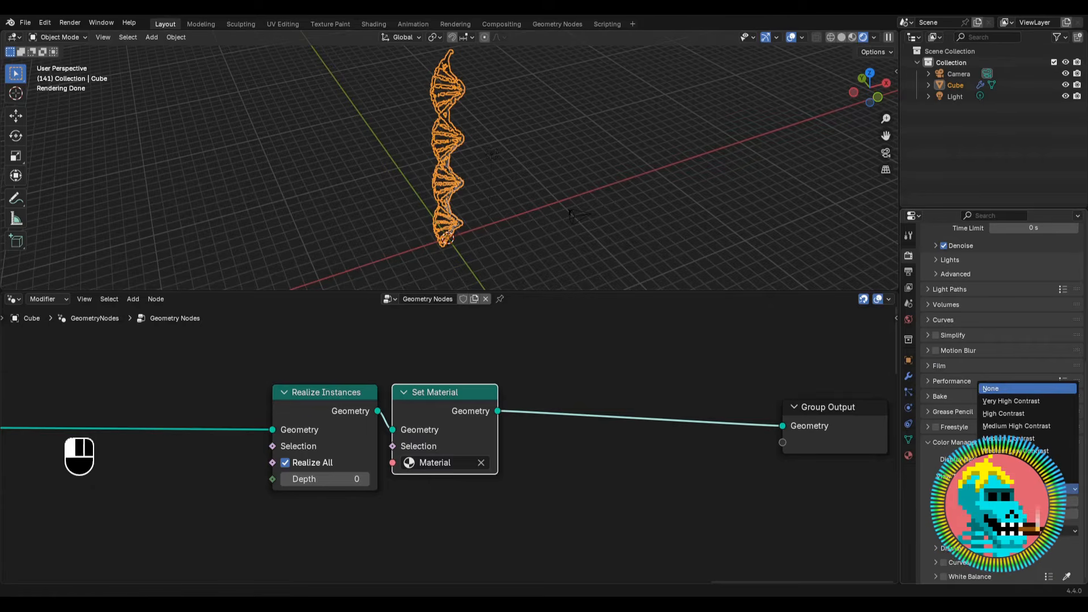
click(1005, 424)
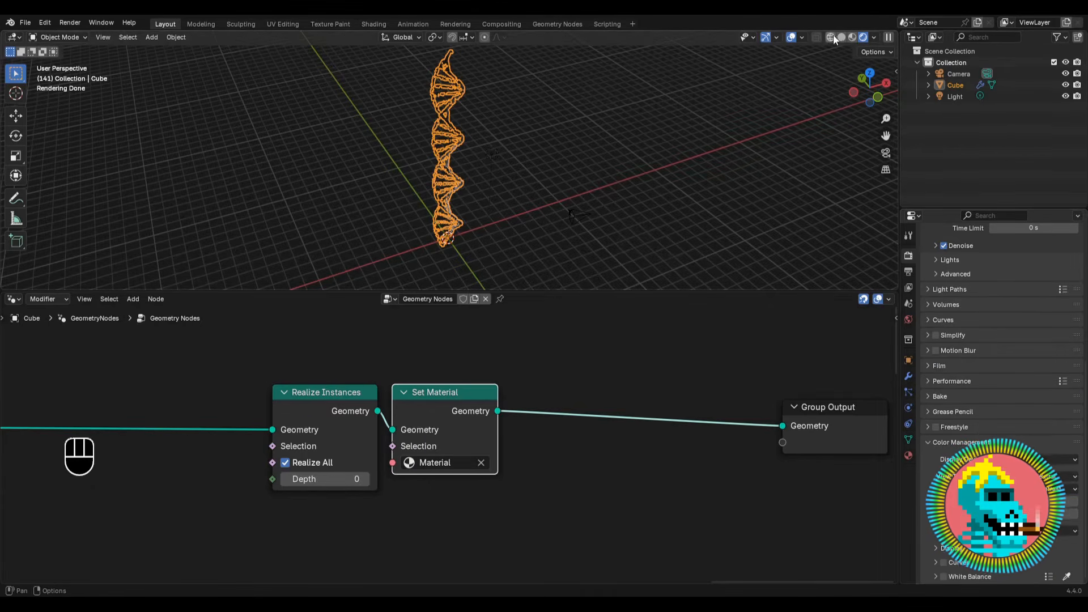
Hide the viewport overlays and look through the camera in a taller 3D viewport.
click(791, 37)
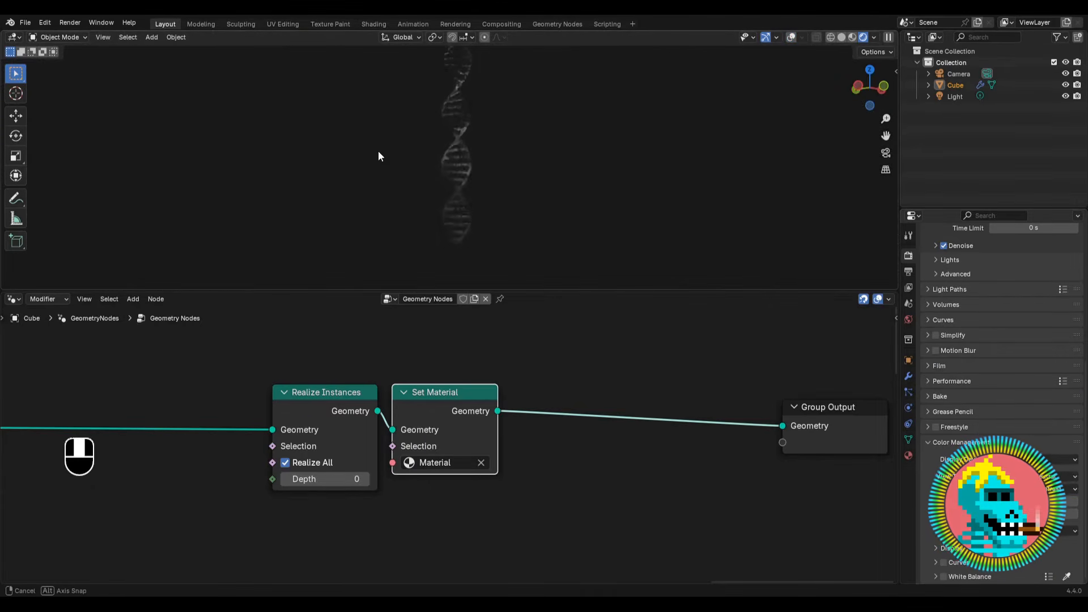
key(KP_3)
click(886, 153)
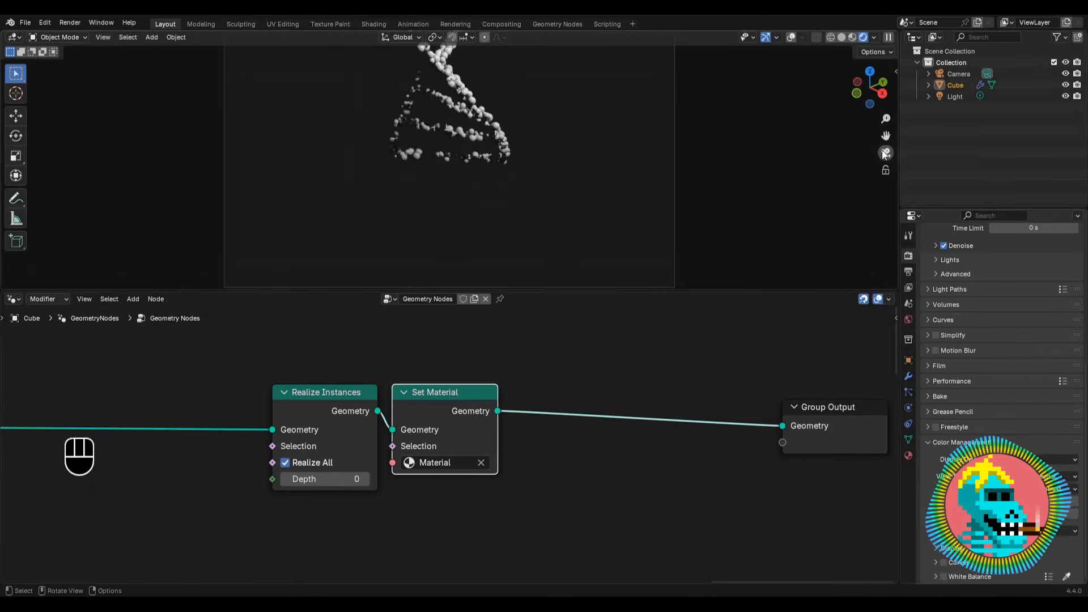
scroll(527, 134, down, 3)
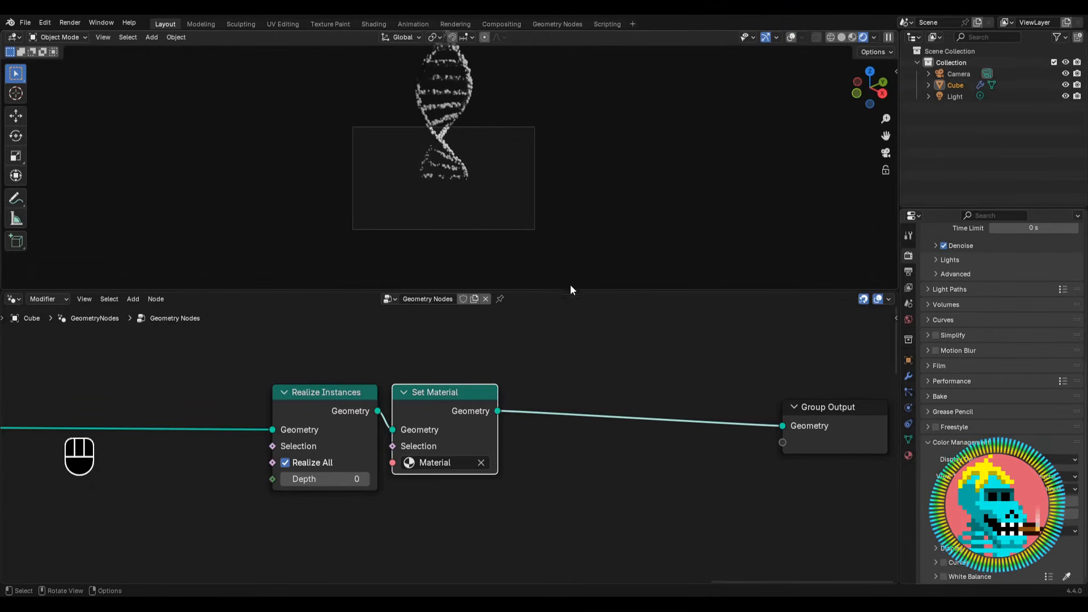
drag(570, 288, 570, 376)
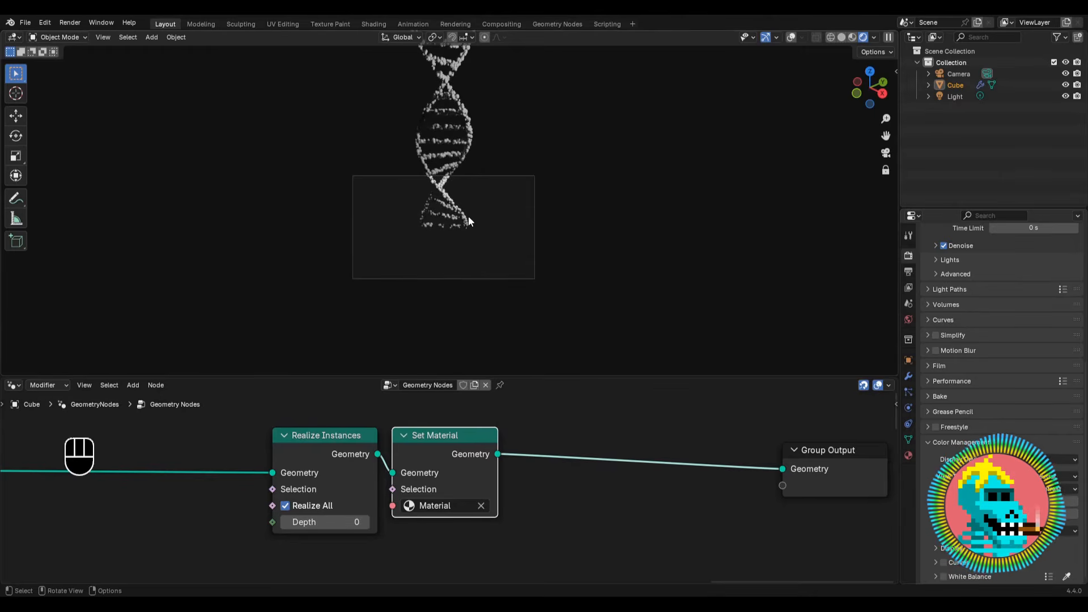
Lock the camera to the view and reframe it on the lower part of the helix, with the overlays shown again.
shift+middle_drag(469, 216, 437, 213)
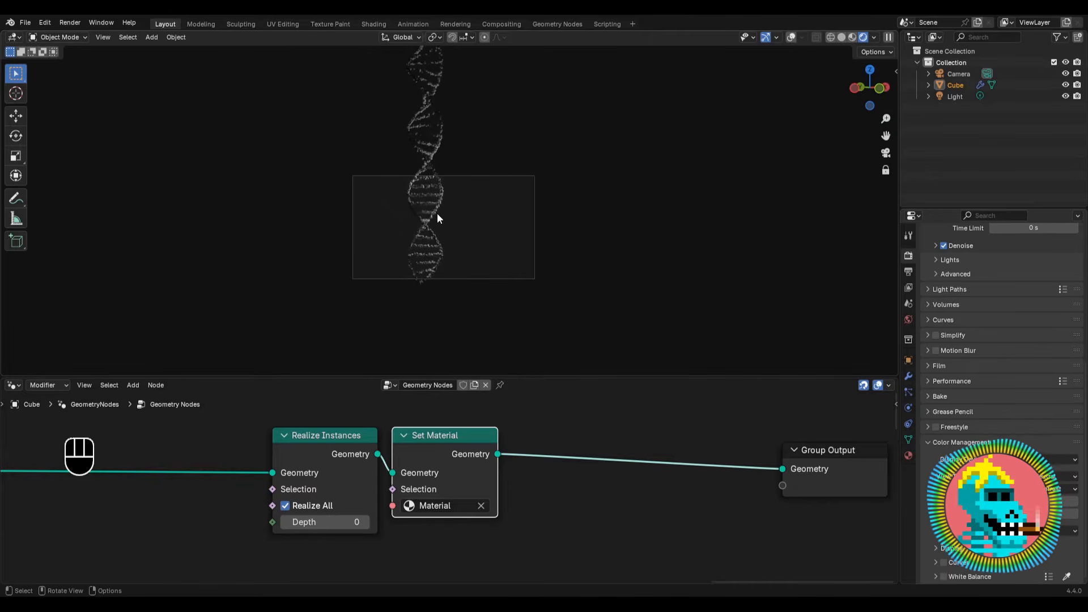
click(793, 38)
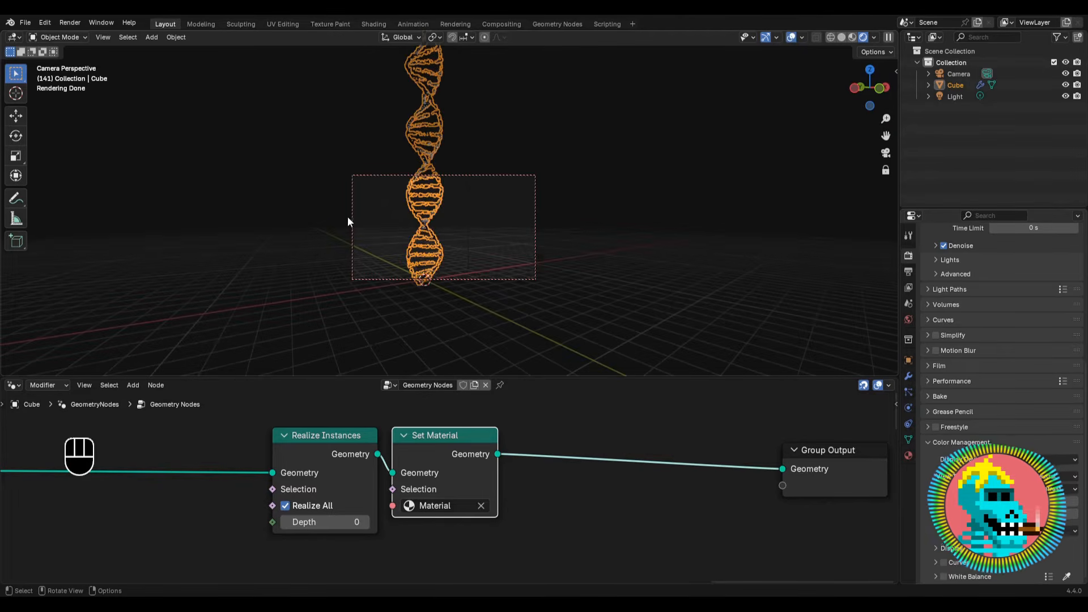
middle_drag(458, 180, 499, 170)
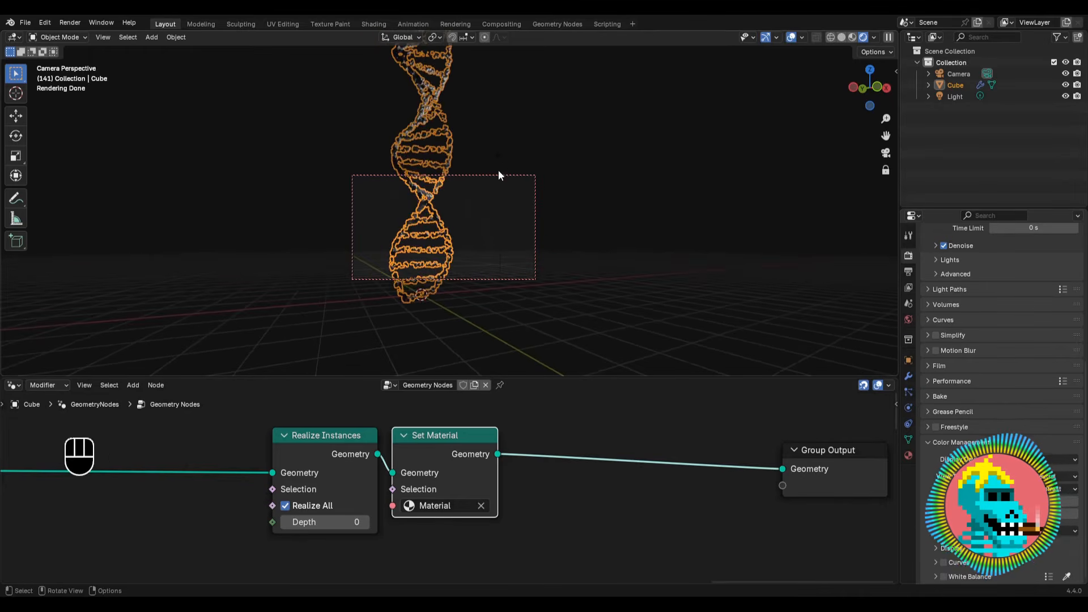
Tilt the DNA helix about the Y axis and scale it down uniformly to less than half its size.
click(504, 157)
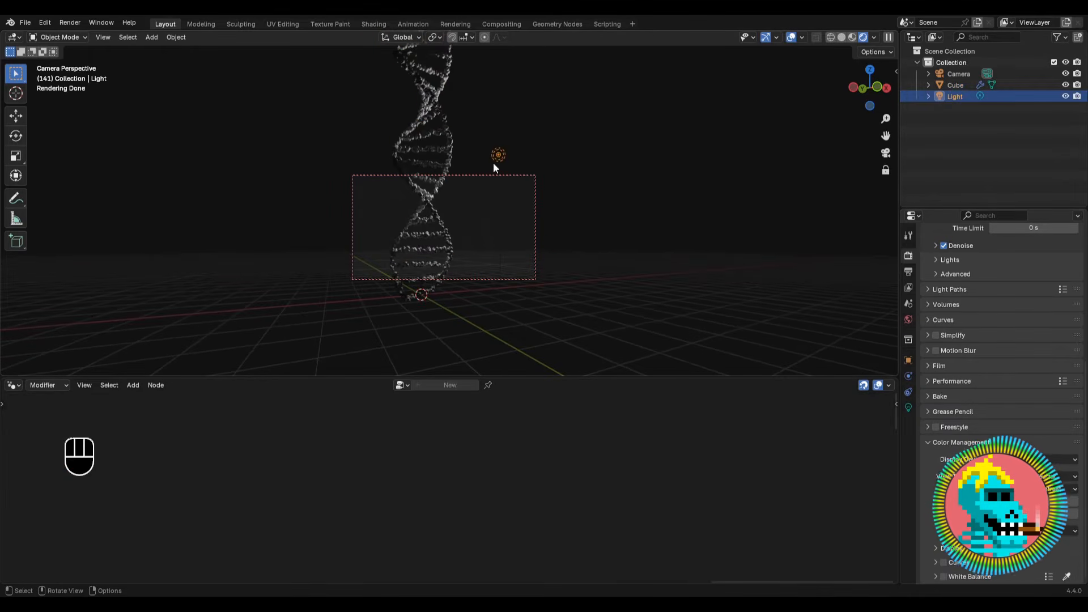
click(440, 151)
key(r)
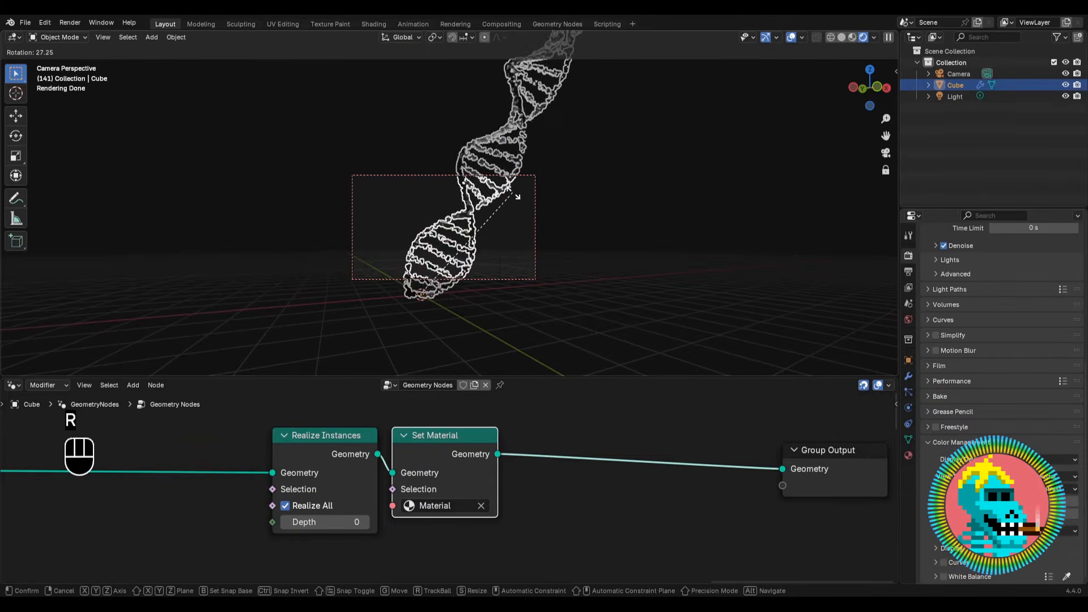
key(y)
click(497, 245)
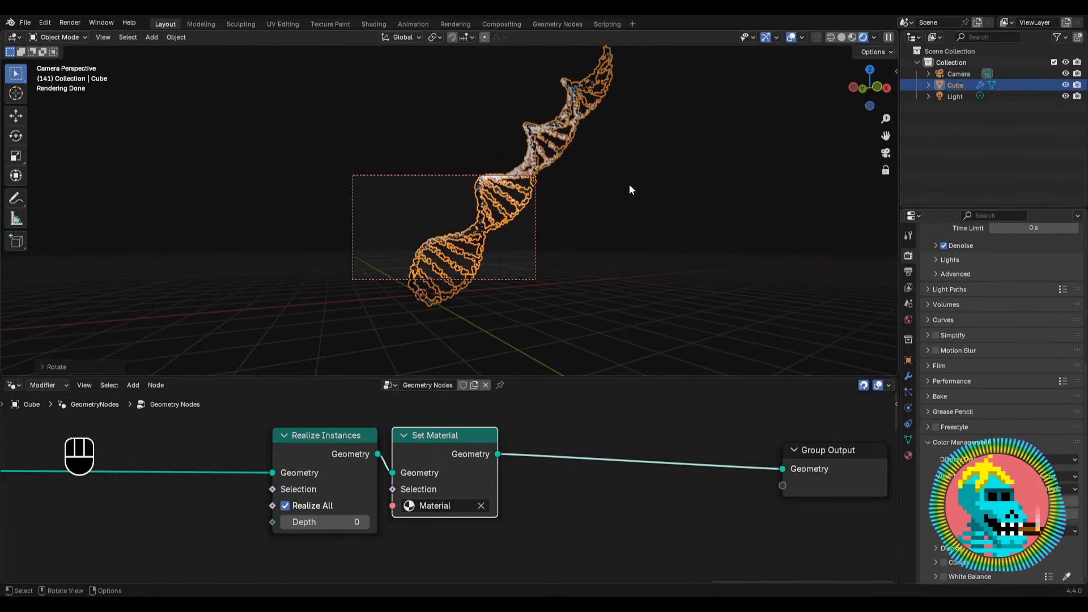
key(s)
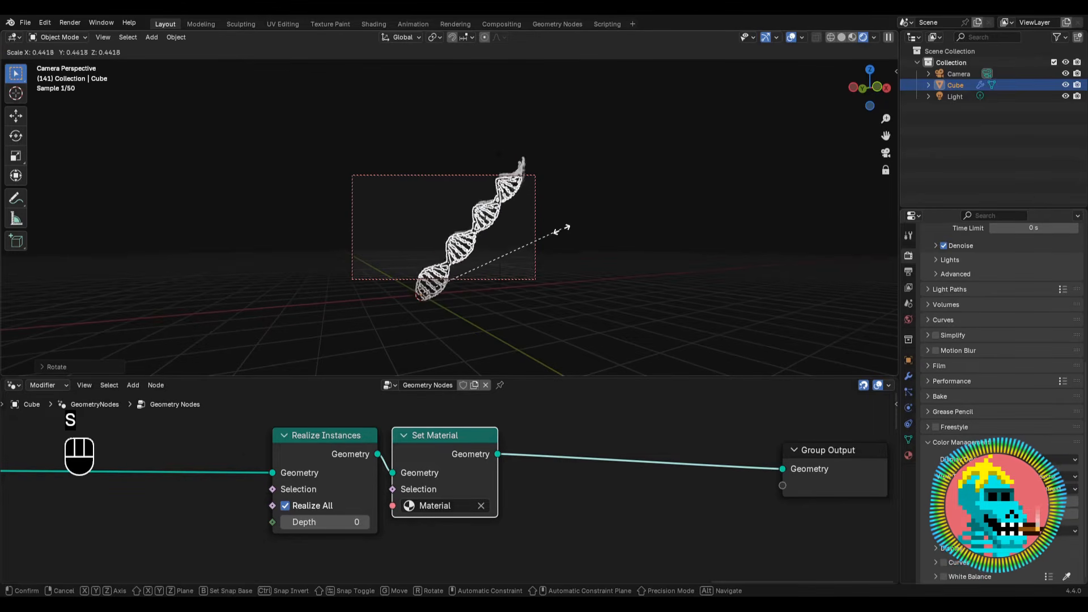
click(547, 231)
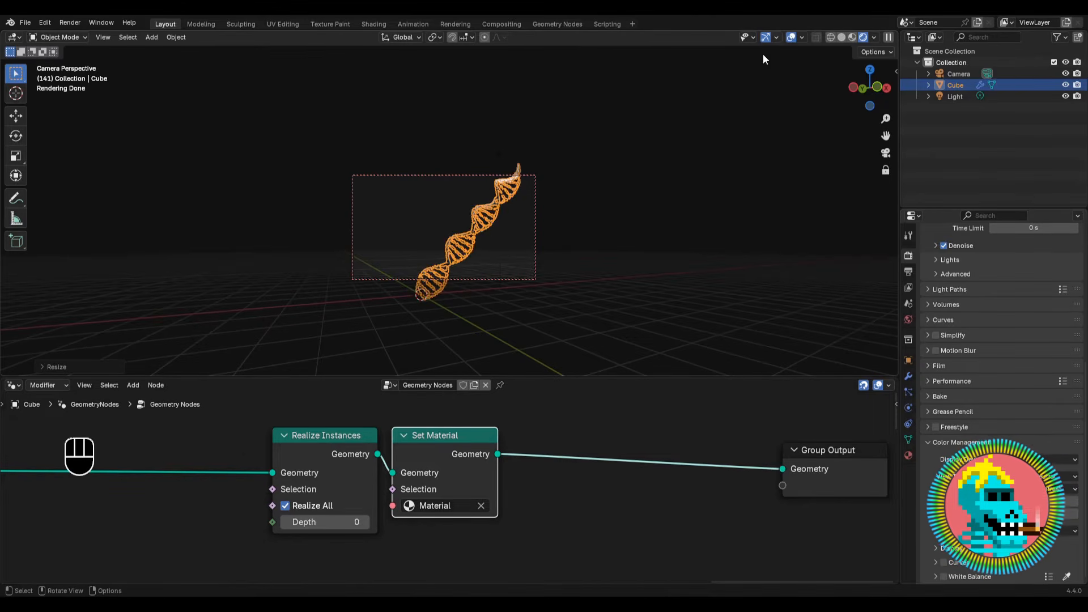
Reframe the camera around the tilted helix with the overlays hidden, and select the light.
click(791, 38)
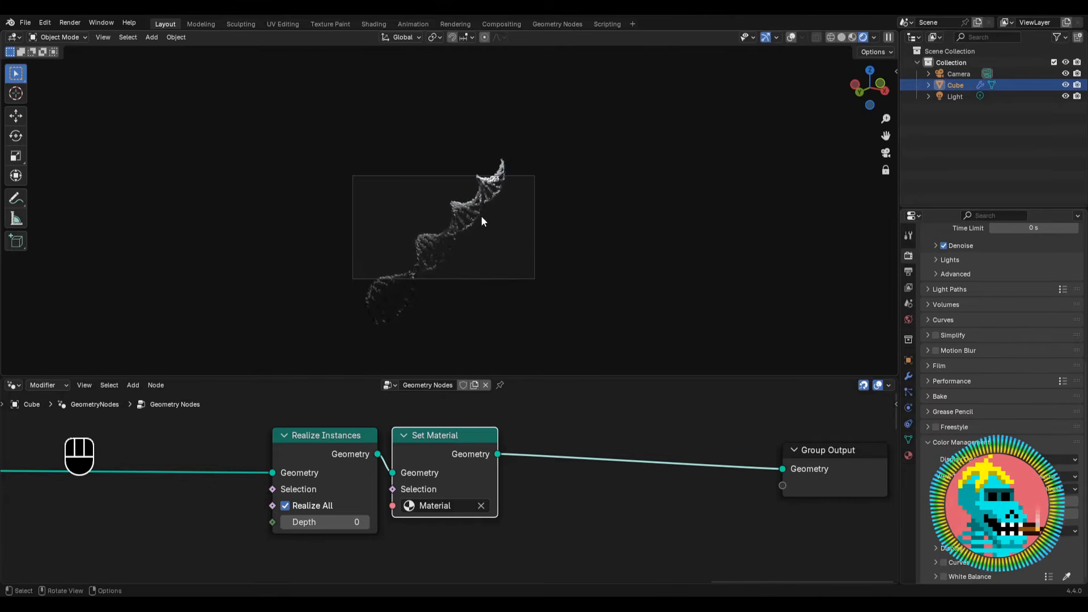
key(shift)
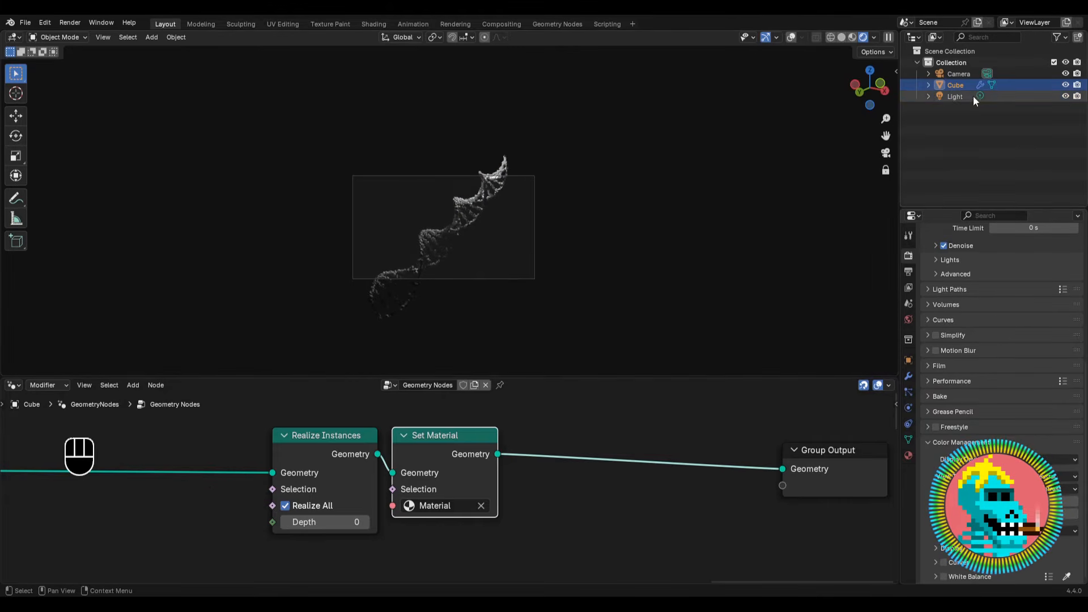
click(958, 97)
key(g)
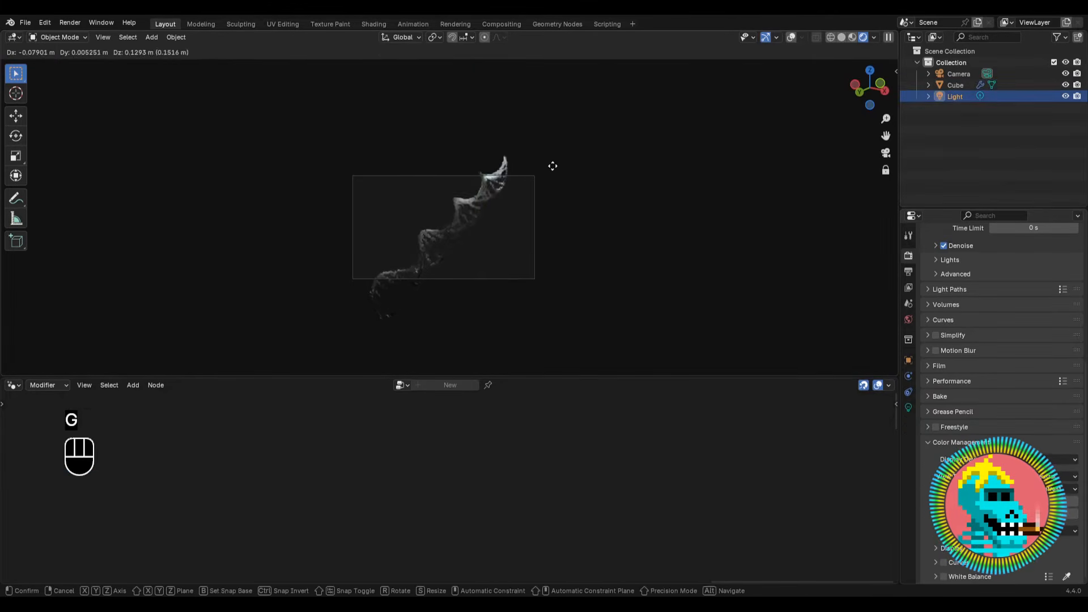
key(z)
key(Escape)
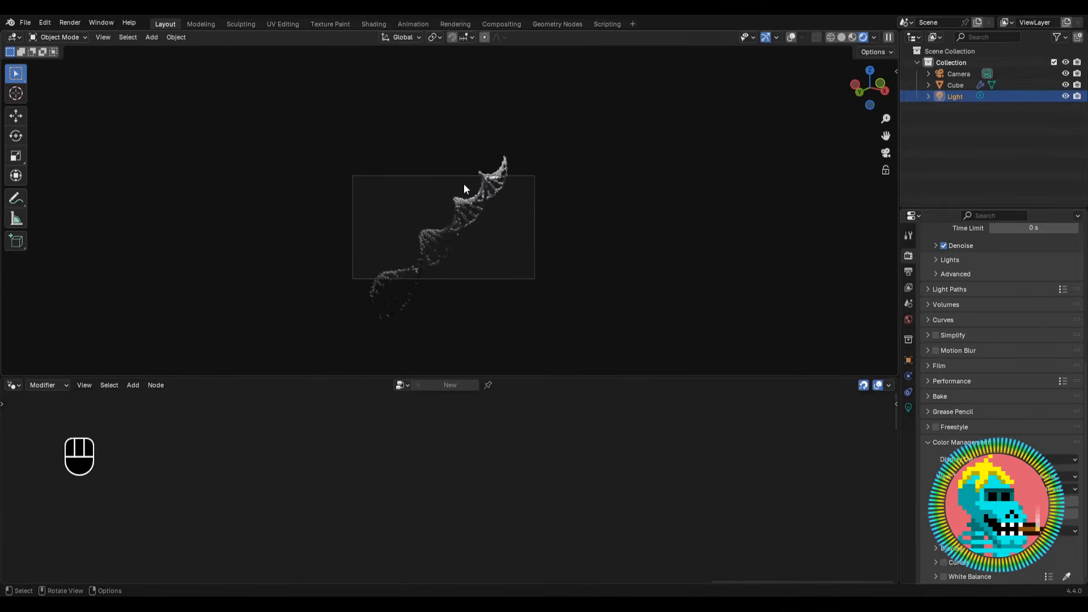
Show the overlays, move the light horizontally in the XY plane to a spot beside the helix, and return to the camera view.
middle_drag(462, 189, 469, 223)
scroll(476, 192, down, 3)
click(791, 38)
key(g)
key(shift+z)
click(512, 178)
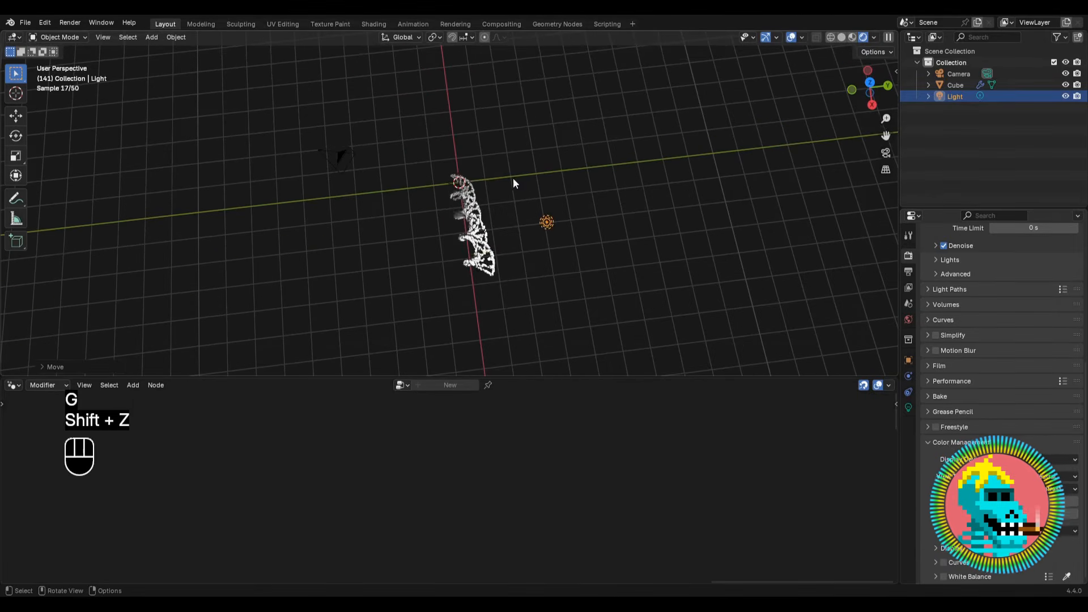
middle_drag(512, 178, 477, 177)
key(KP_0)
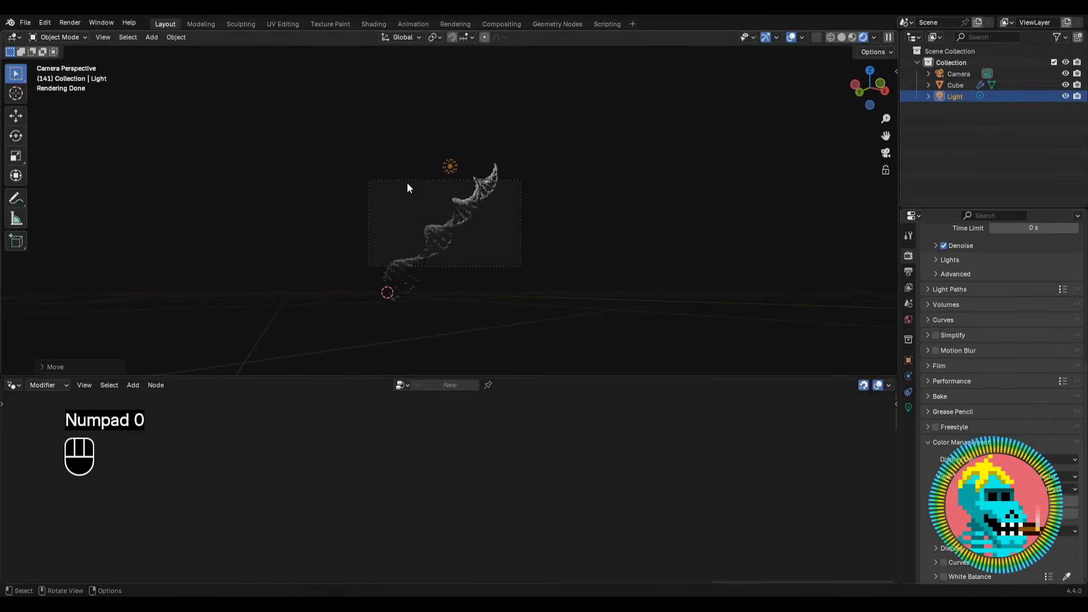
shift+middle_drag(434, 253, 444, 232)
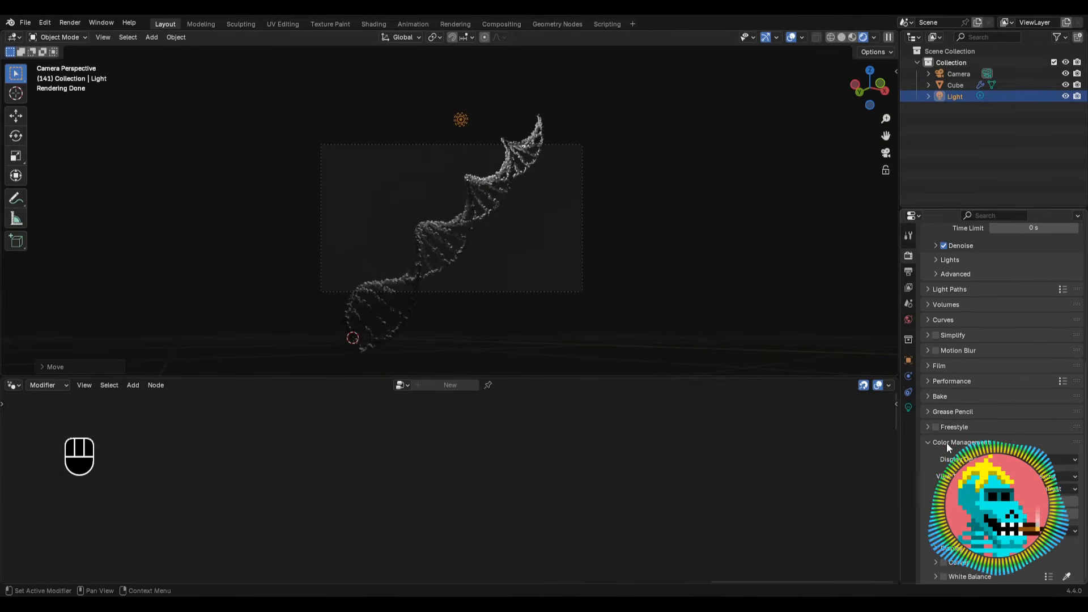
Set the point light's color to cyan (#00FFF8) and its power to 10000 W.
click(909, 408)
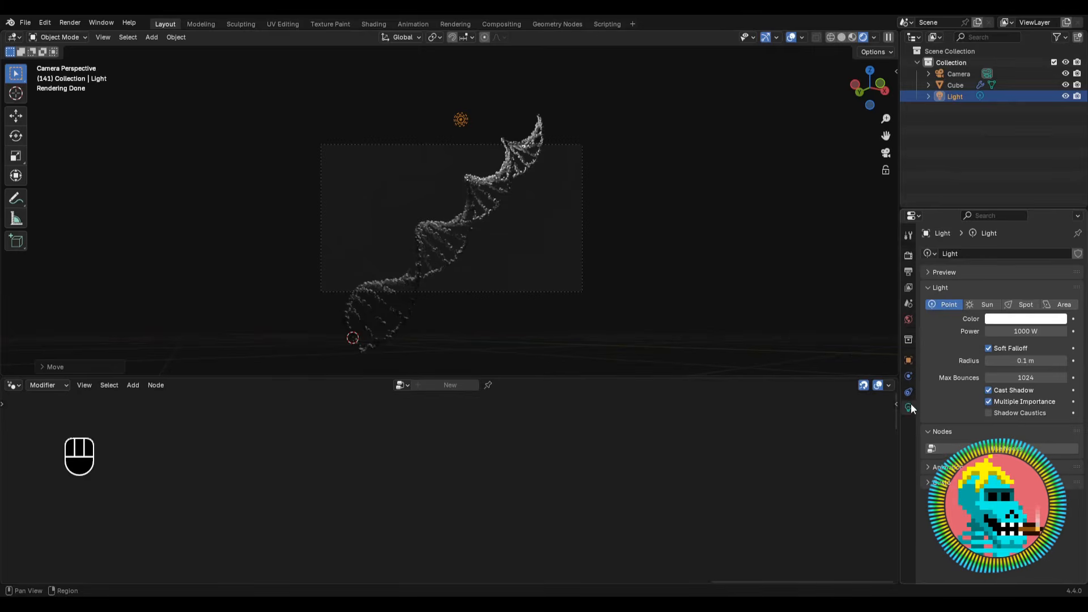
click(1006, 318)
drag(1005, 189, 1004, 145)
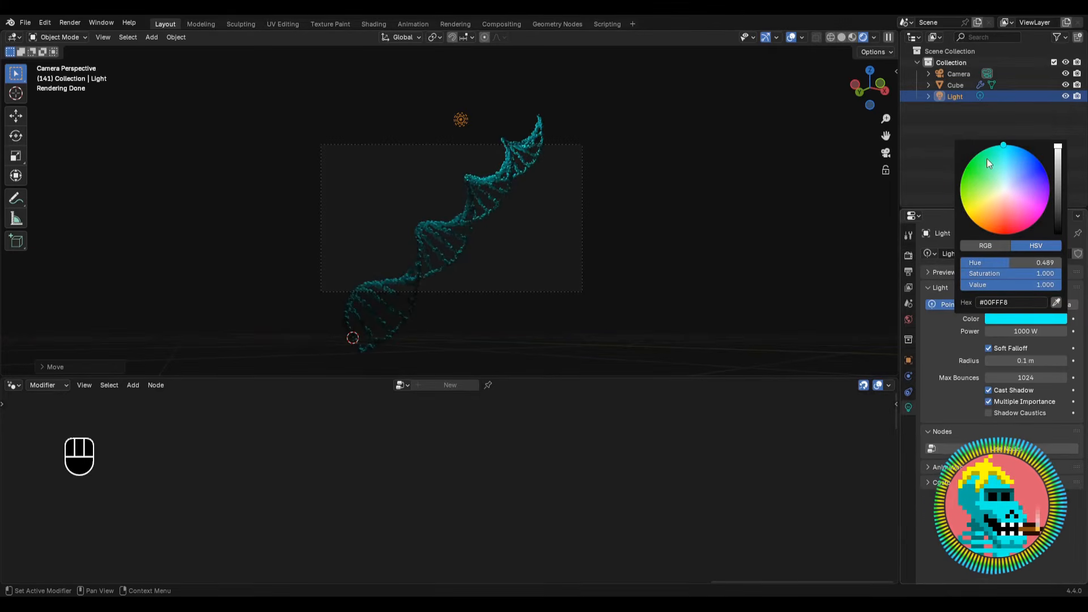
click(1022, 332)
text(10000)
key(Return)
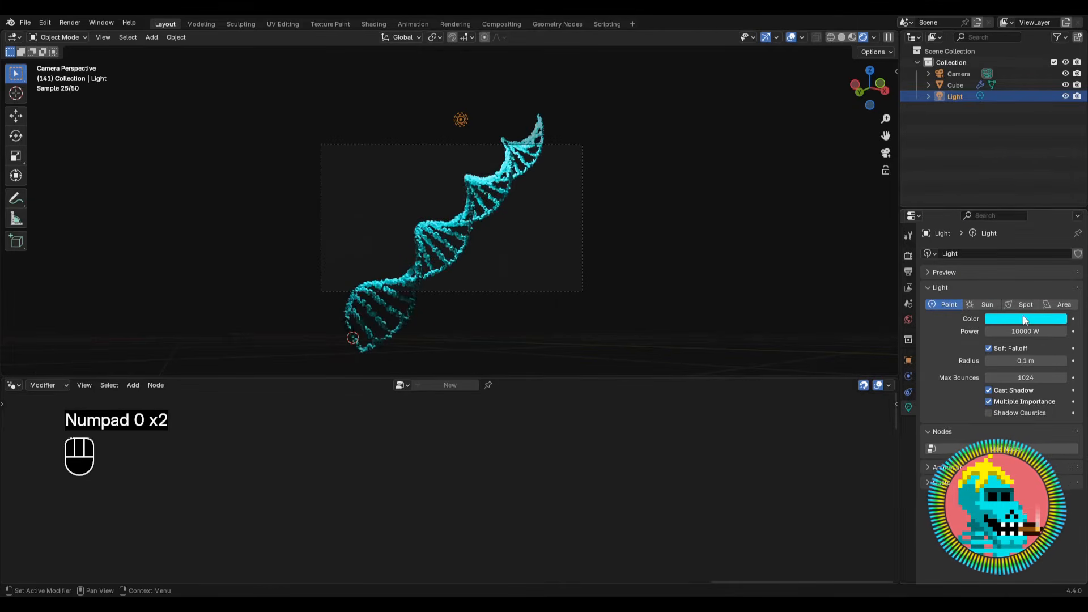
Select the DNA helix and switch the node editor area to the Shader Editor to show its material.
scroll(552, 215, up, 3)
shift+middle_drag(539, 209, 521, 197)
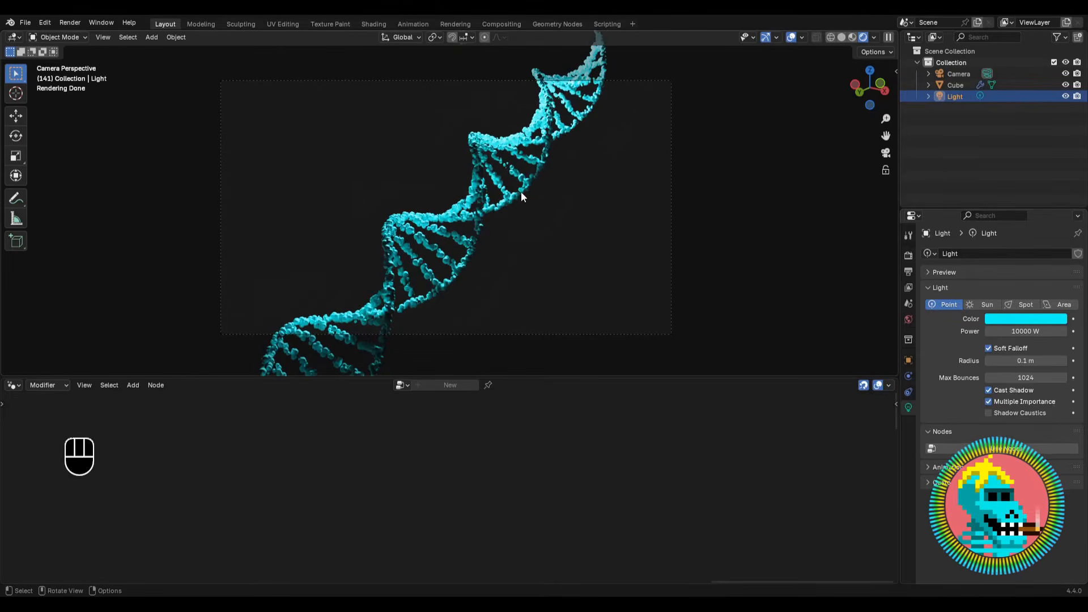
click(466, 194)
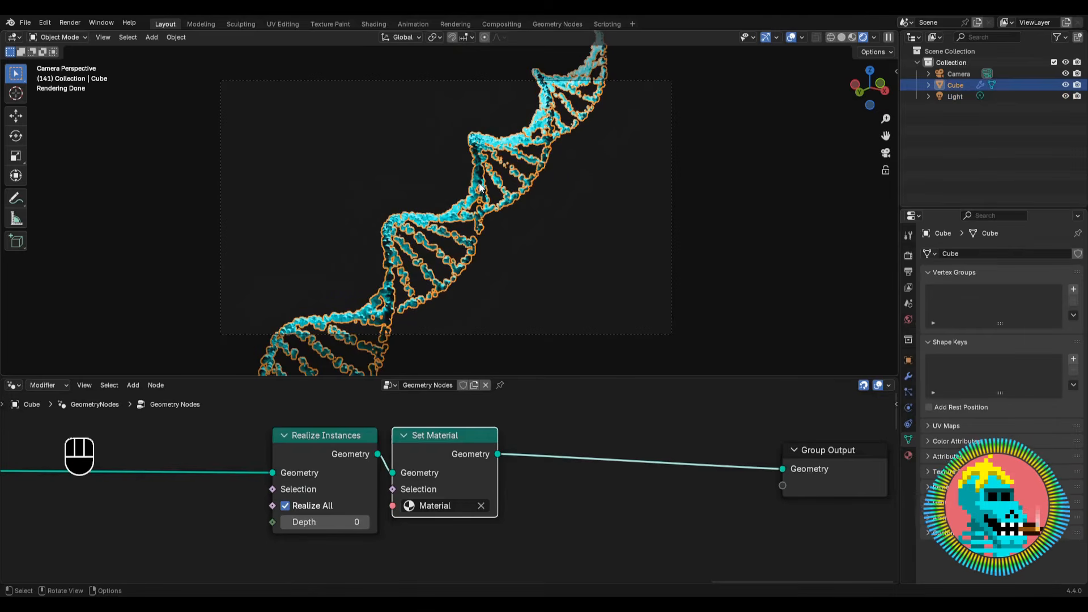
click(13, 386)
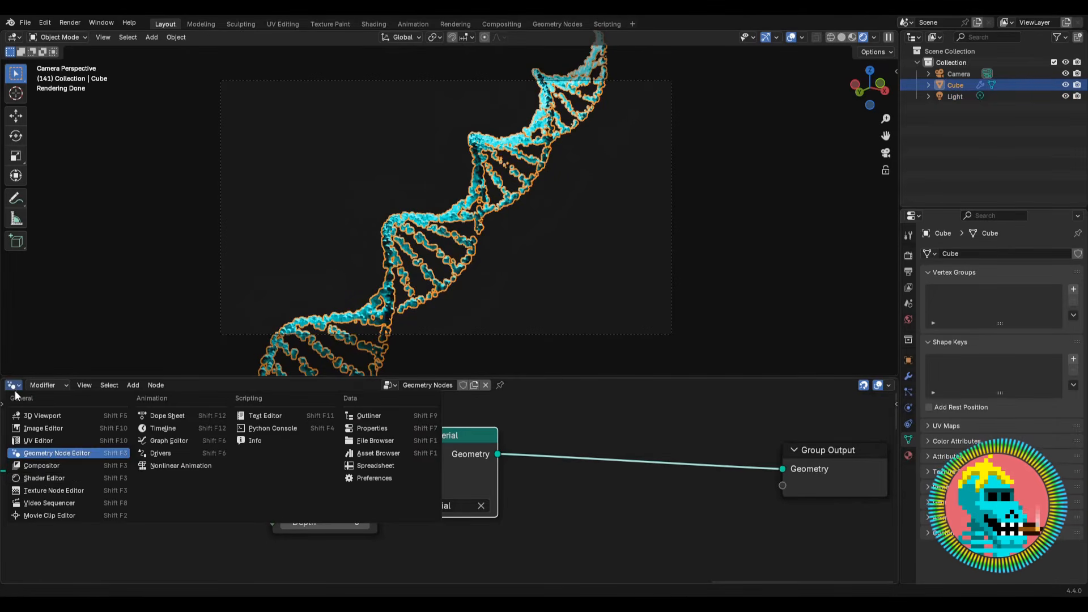
click(41, 478)
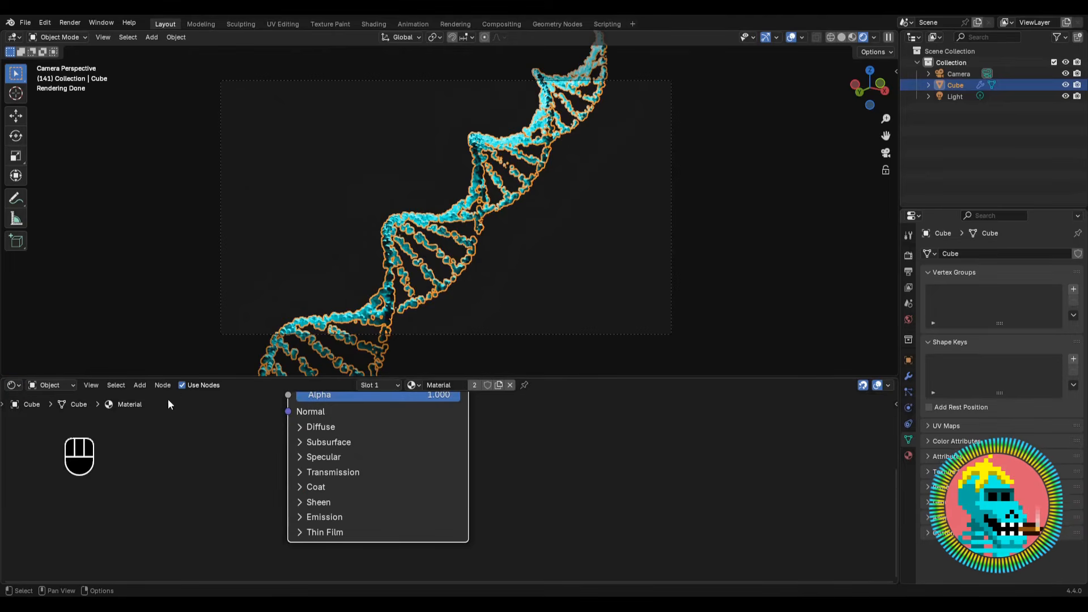
Enlarge the shader editor area, switch it to the World shader, and delete the Background node.
drag(212, 378, 213, 352)
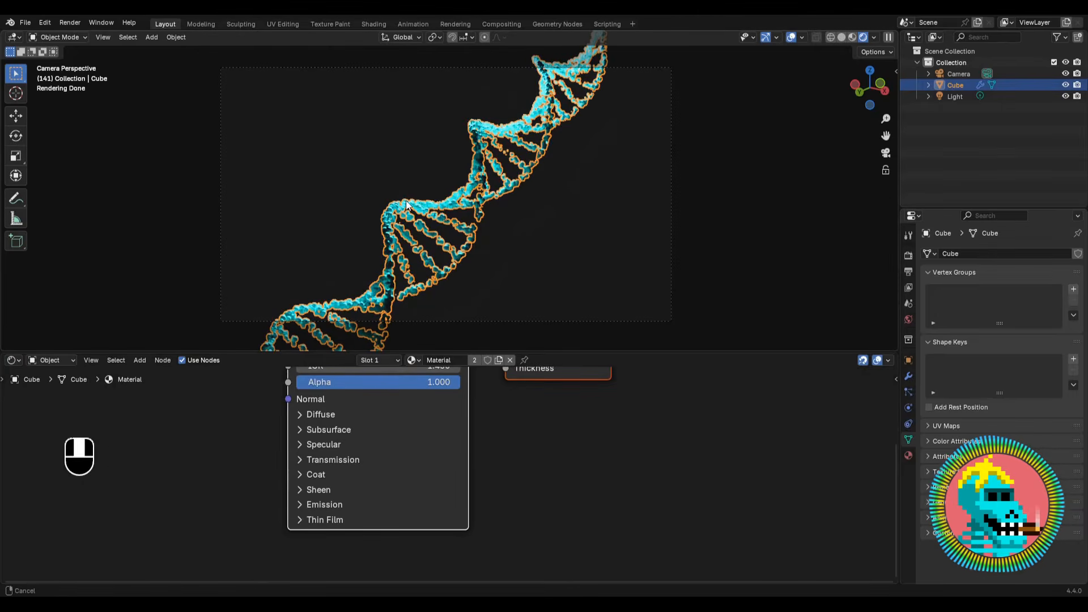
click(50, 361)
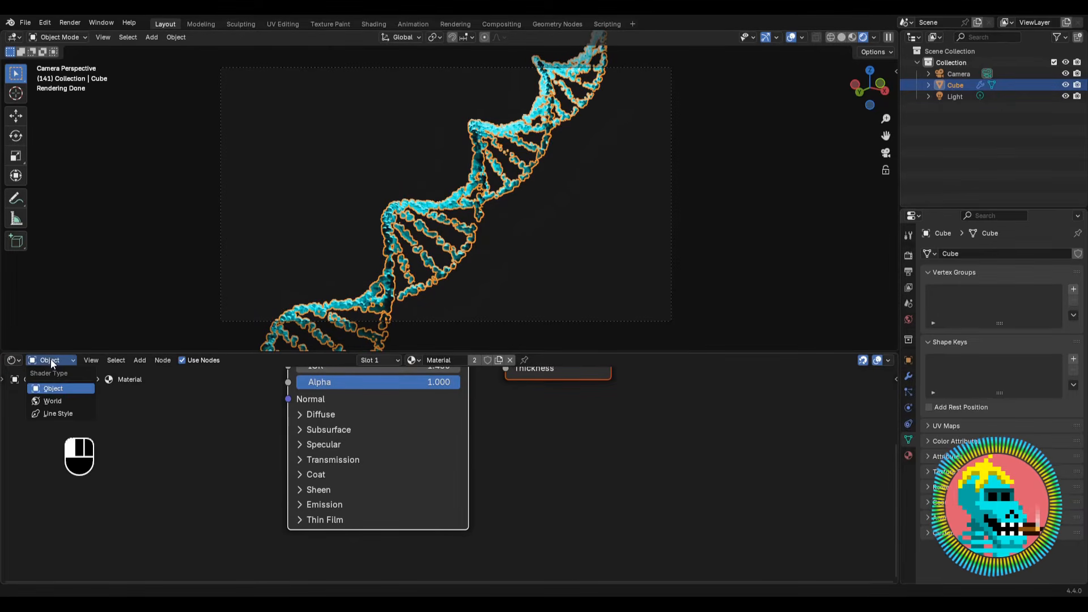
click(55, 400)
scroll(508, 408, down, 10)
middle_drag(509, 408, 517, 441)
scroll(434, 412, up, 8)
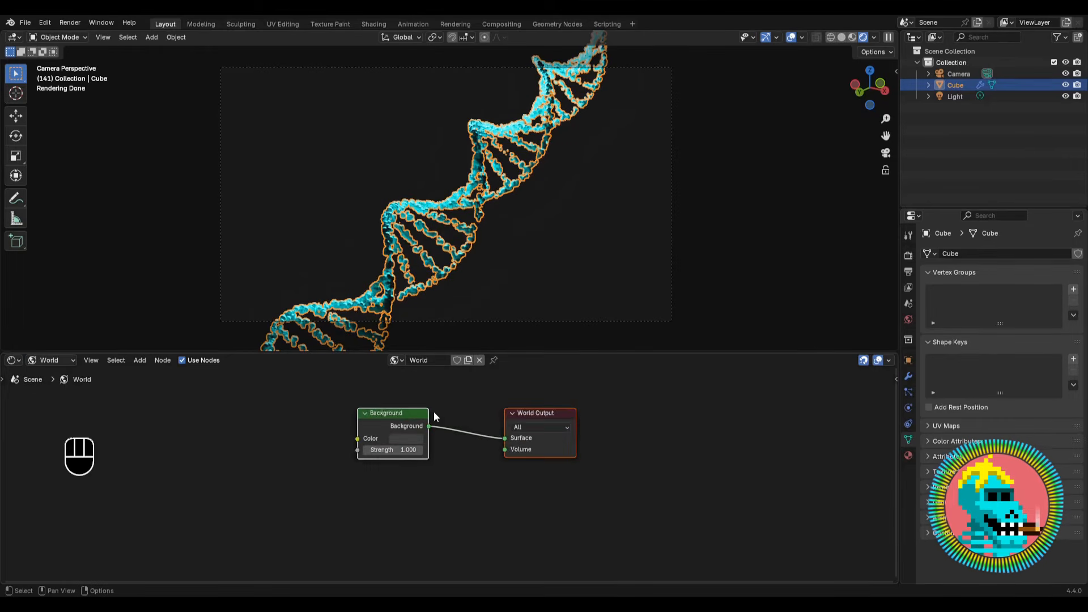
middle_drag(379, 411, 491, 436)
scroll(491, 437, up, 4)
key(ctrl+x)
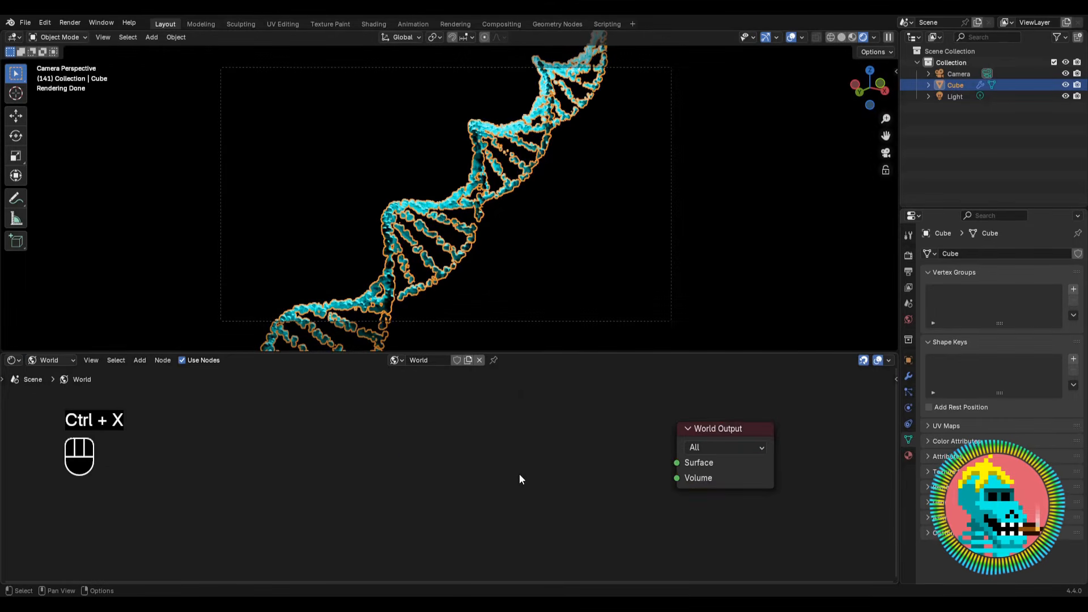
key(shift+a)
text(volume sa)
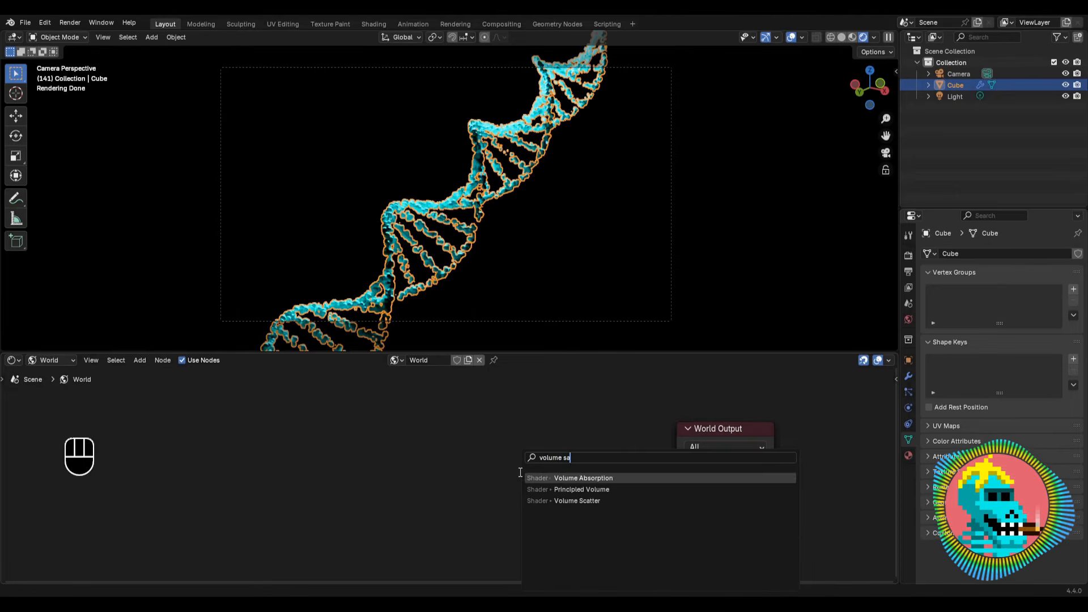
key(Return)
click(519, 472)
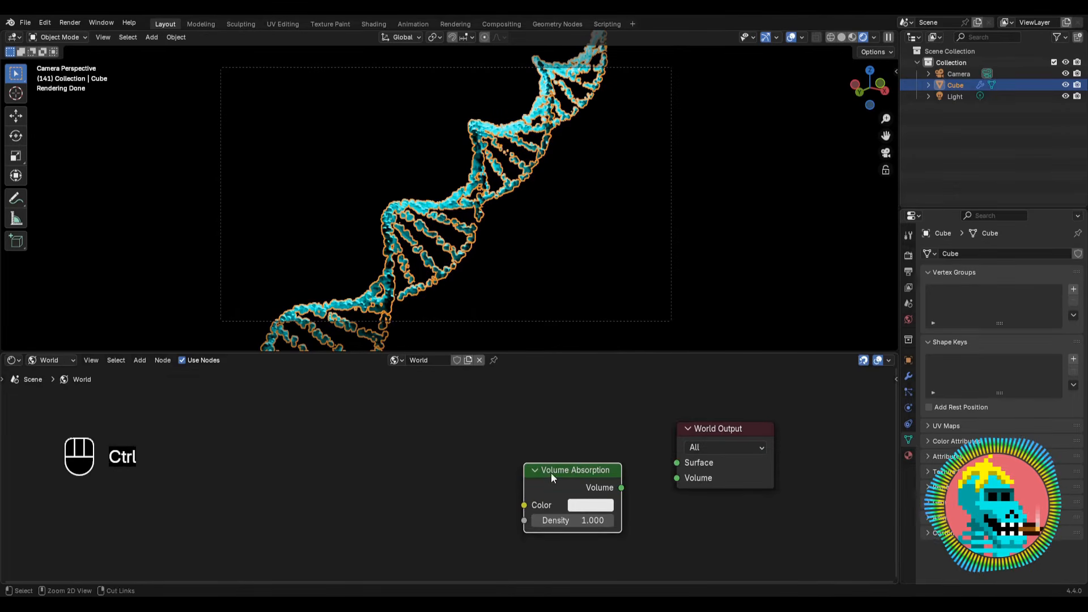
key(ctrl+x)
Add a Volume Scatter node and connect its output to the Volume input of the World Output.
key(shift+a)
text(volume sca)
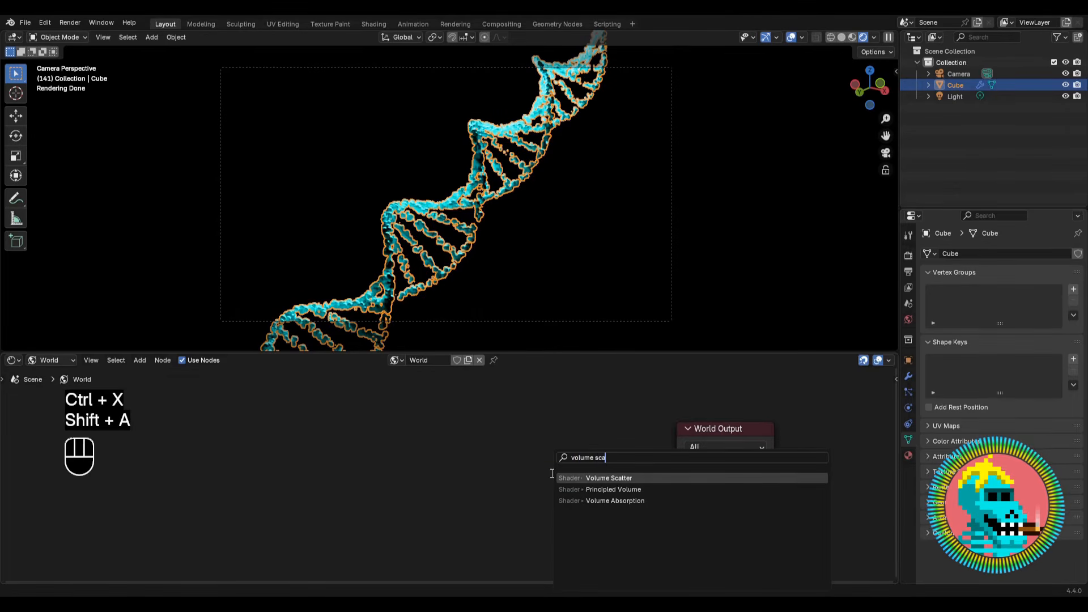
key(Return)
click(585, 488)
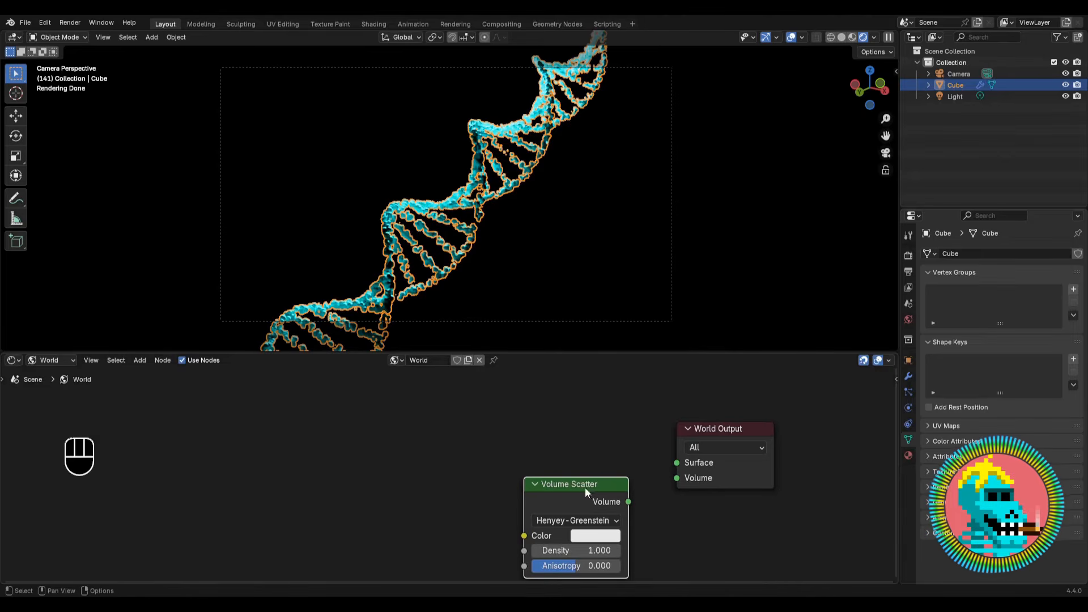
drag(640, 497, 676, 478)
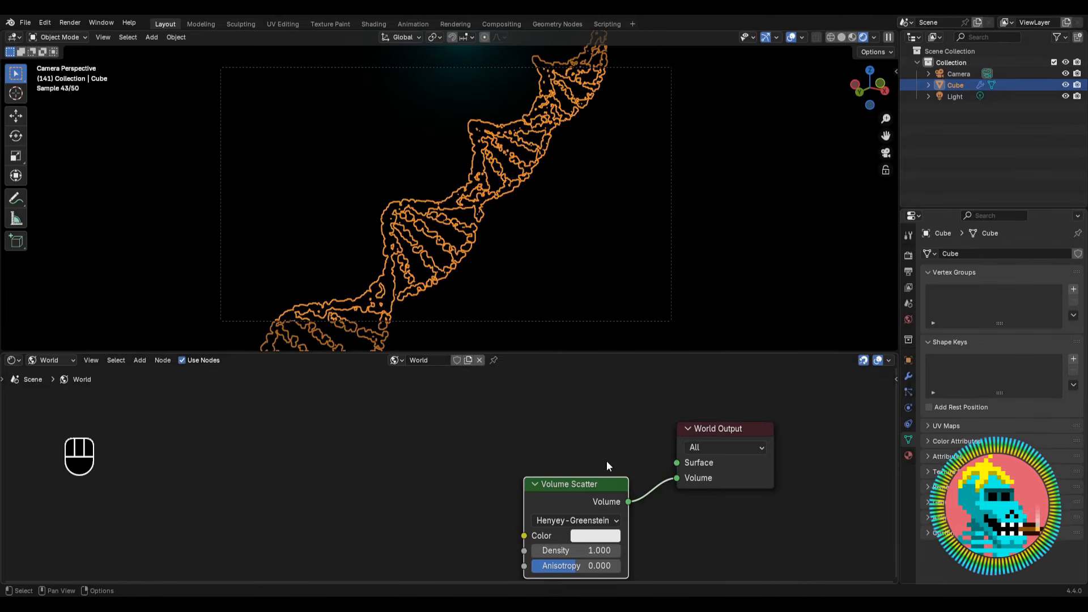
Set the Volume Scatter density to 0.002 and hide the viewport overlays.
scroll(607, 467, down, 2)
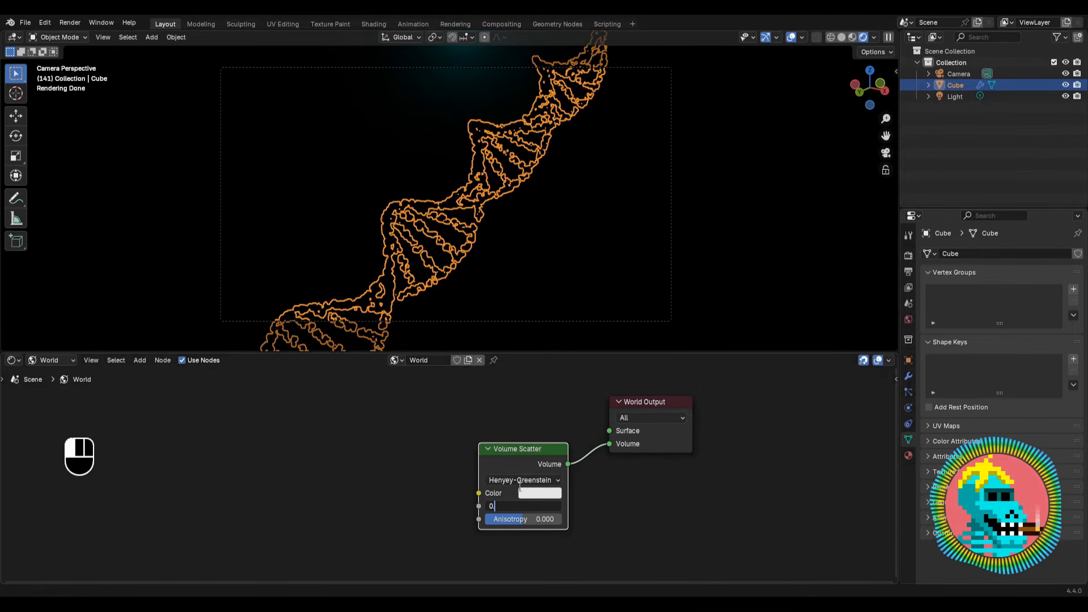
text(10)
key(Return)
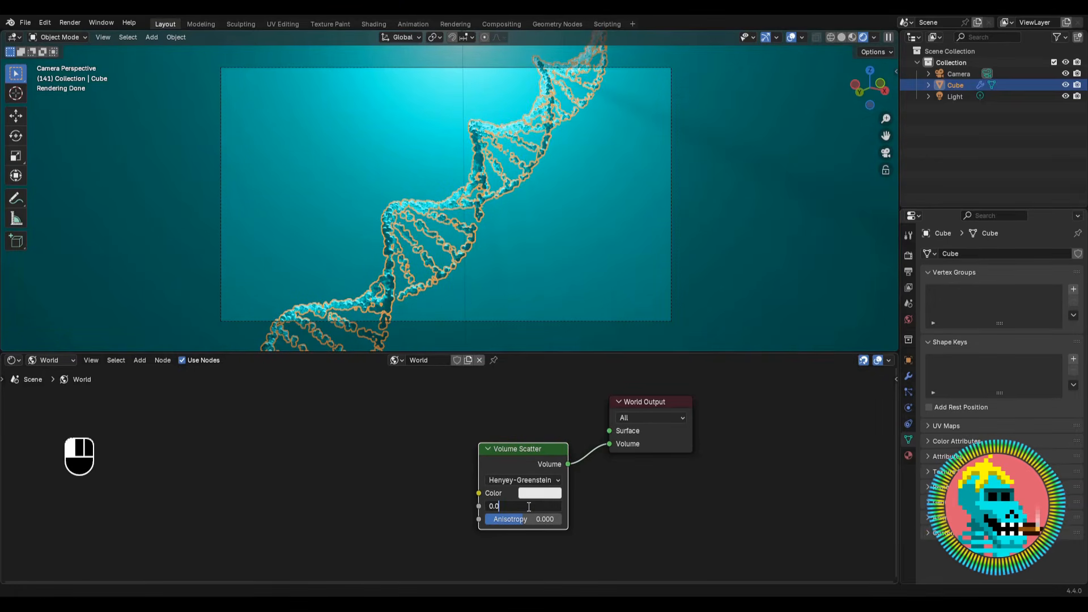
key(Return)
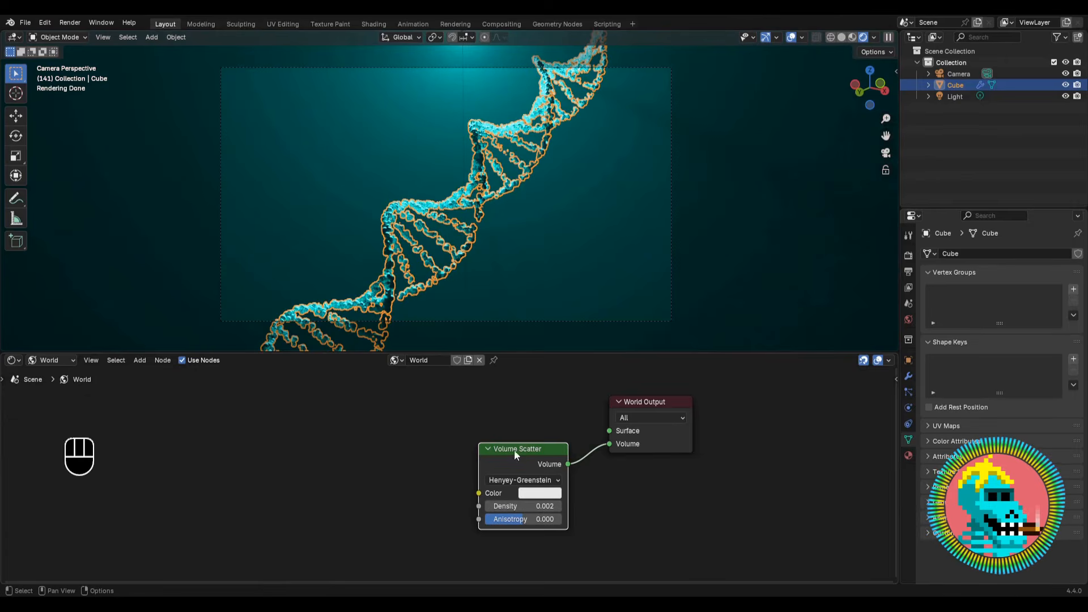
click(788, 37)
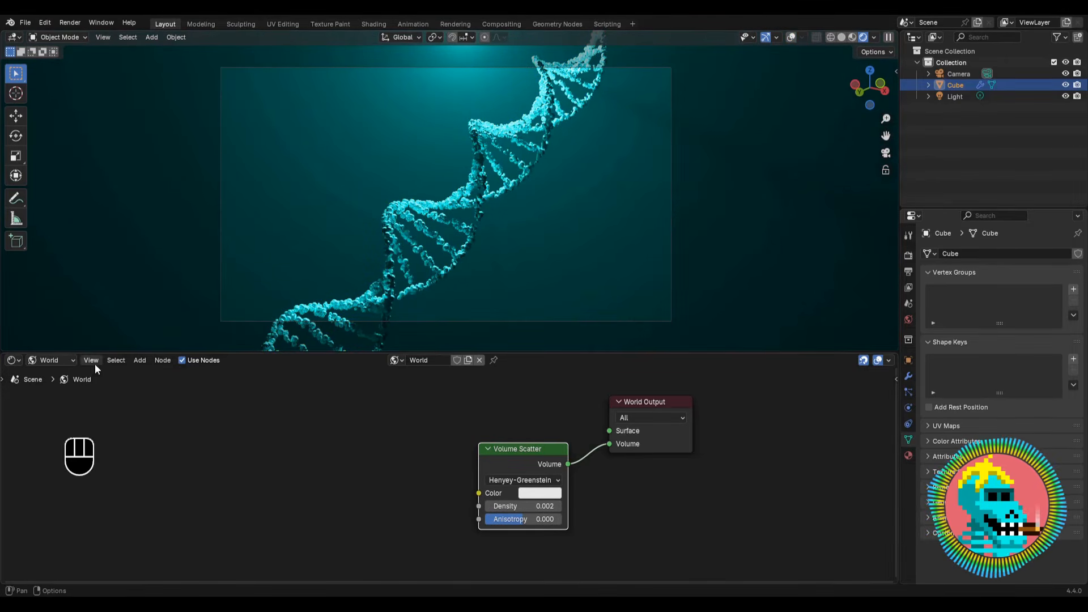
Return to the helix's object material, add a Geometry node, and connect Random Per Island to the Principled BSDF's Base Color.
click(60, 388)
scroll(397, 435, down, 2)
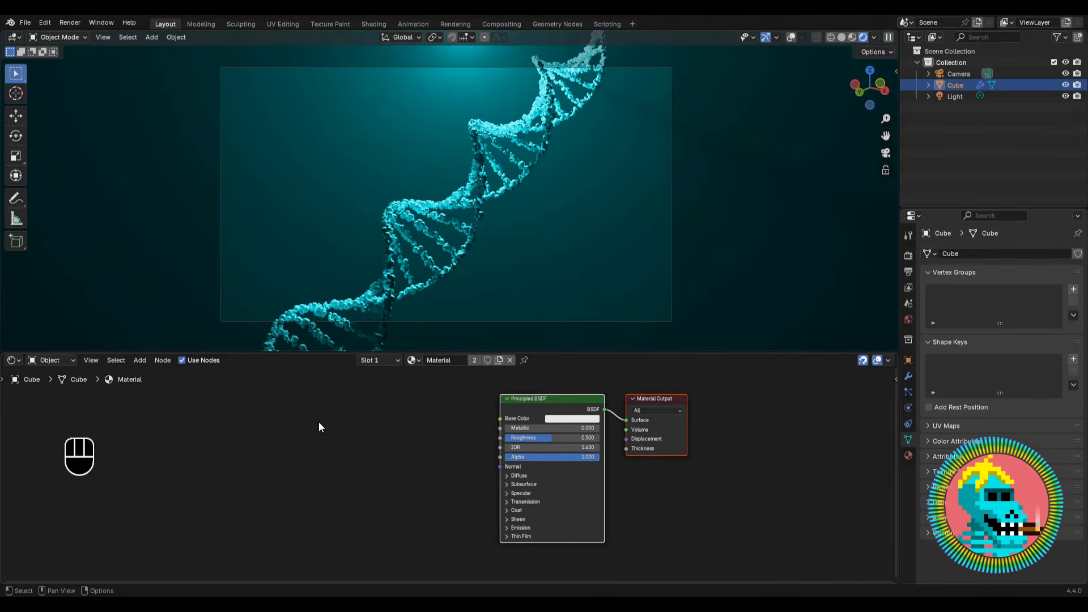
middle_drag(319, 423, 335, 437)
key(shift+a)
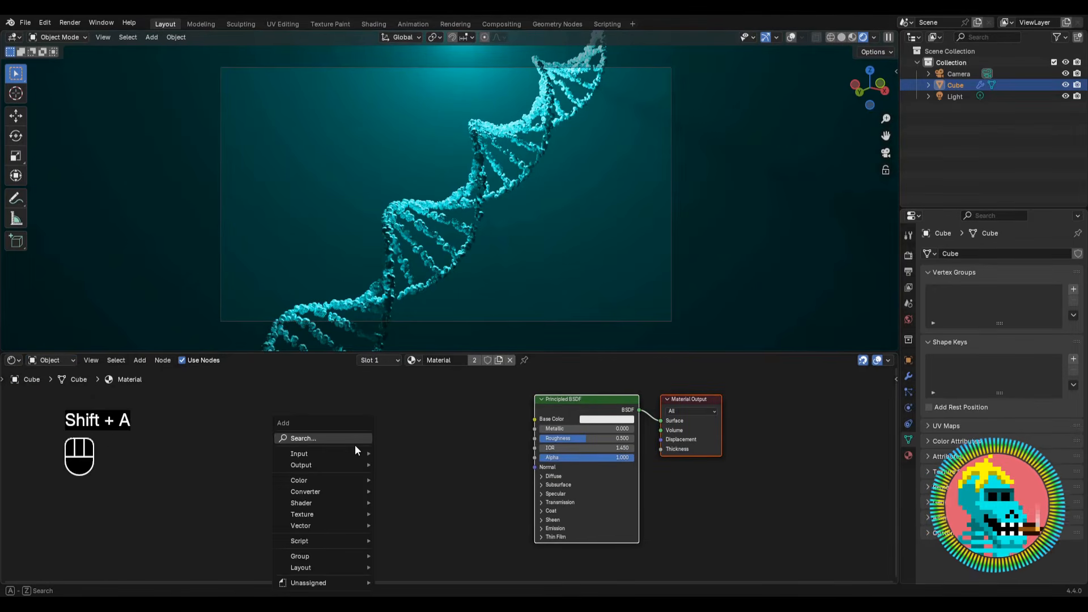
text(geometry)
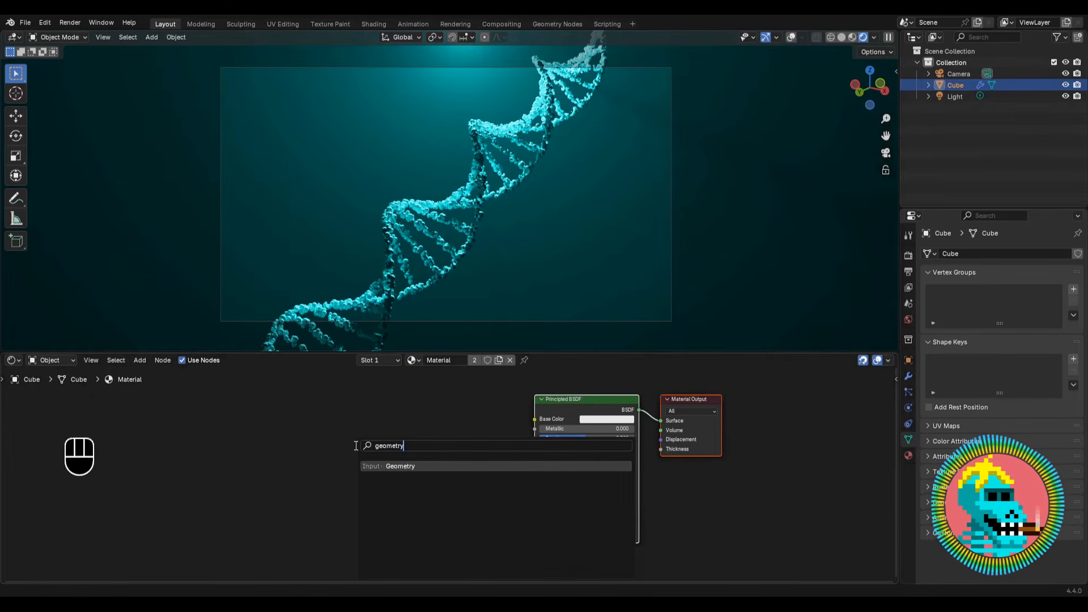
key(Return)
click(169, 521)
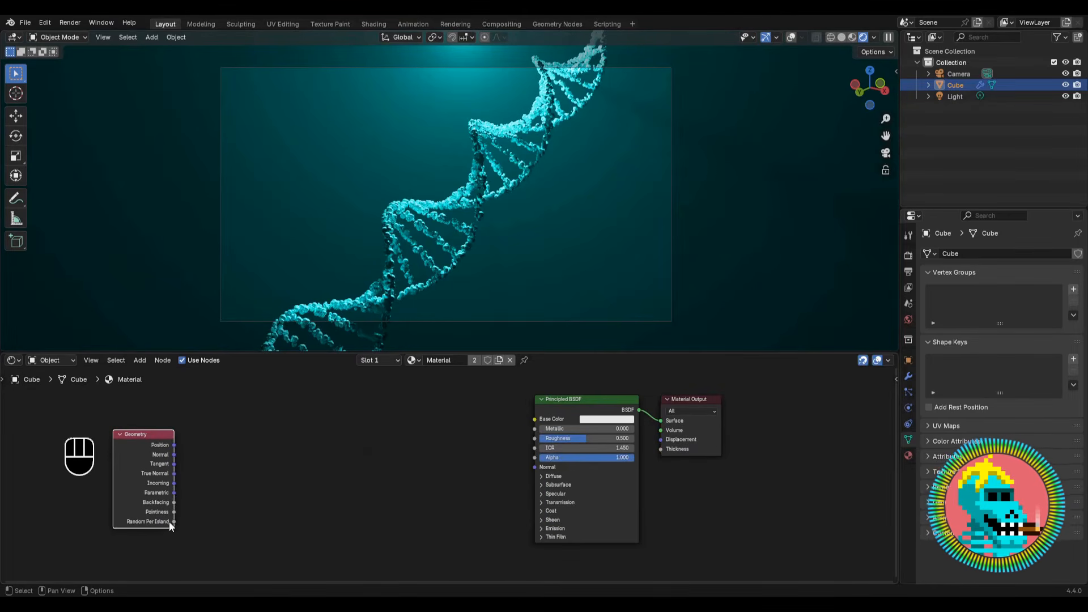
drag(174, 522, 535, 419)
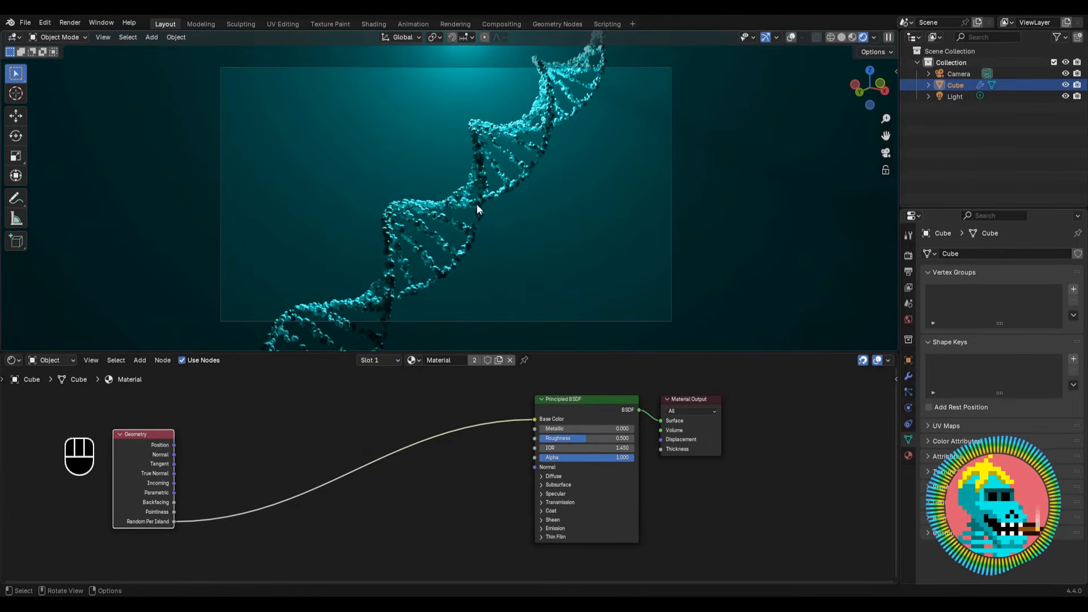
Inspect the helix's spheres up close to check how the shade differs from one sphere to another.
scroll(478, 208, up, 6)
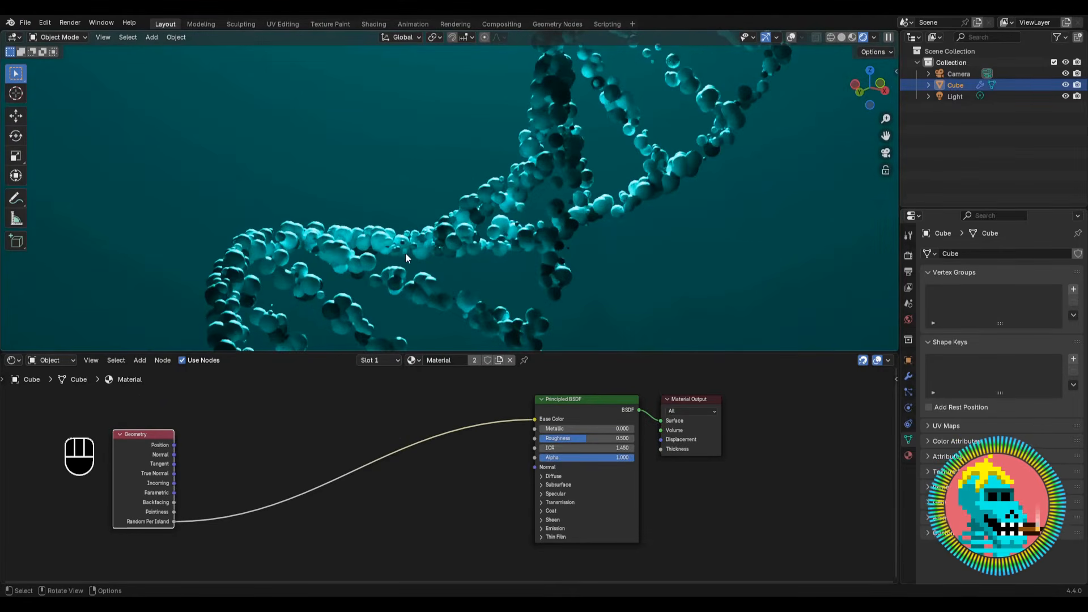
scroll(509, 249, up, 8)
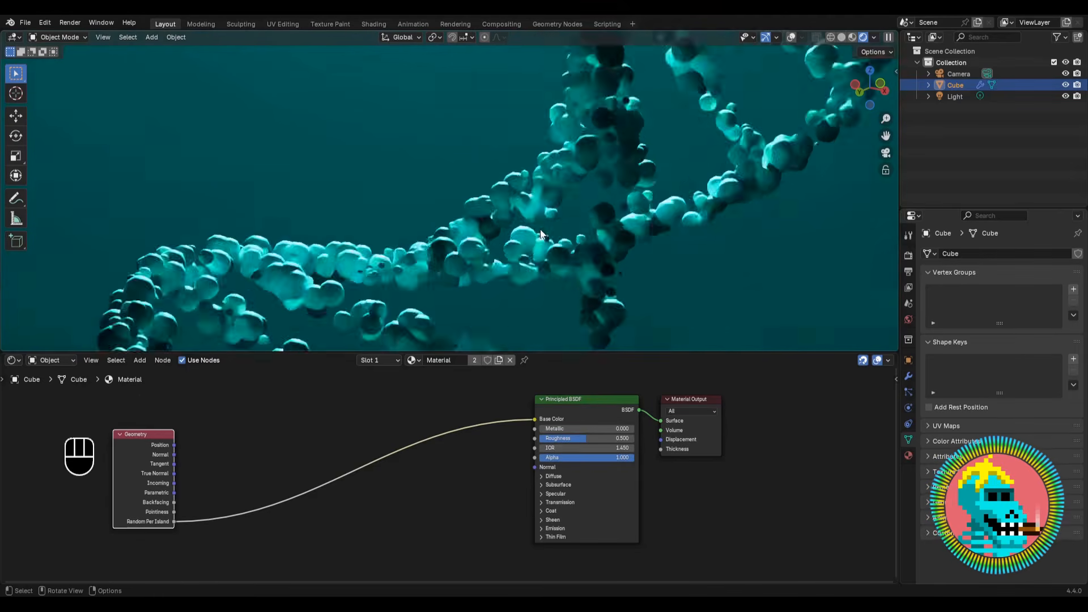
shift+middle_drag(545, 253, 501, 181)
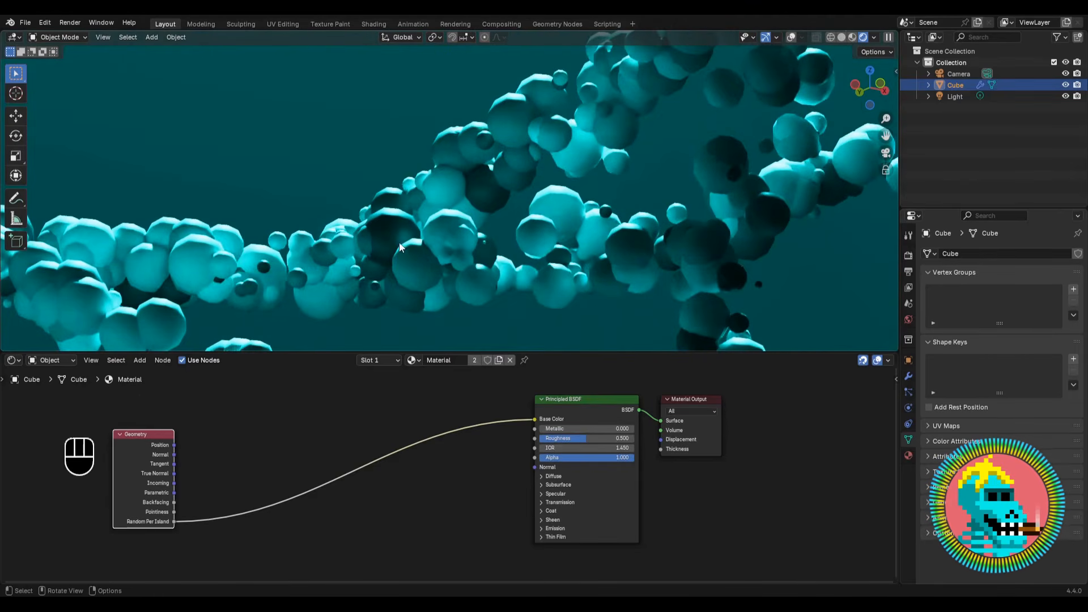
scroll(400, 242, down, 4)
scroll(468, 450, down, 1)
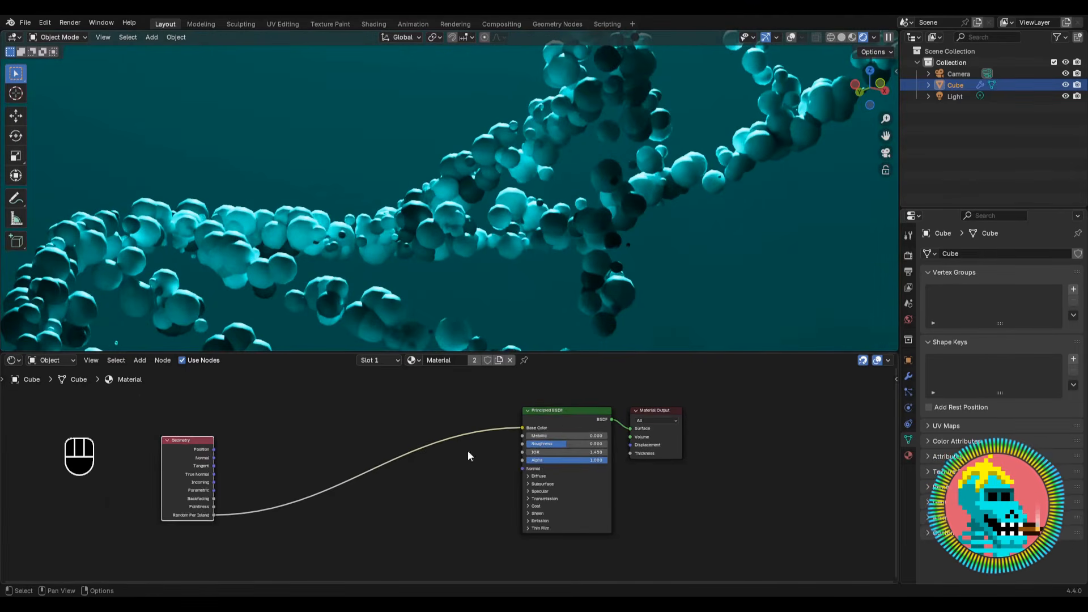
scroll(467, 437, up, 1)
scroll(406, 457, down, 1)
scroll(406, 457, up, 1)
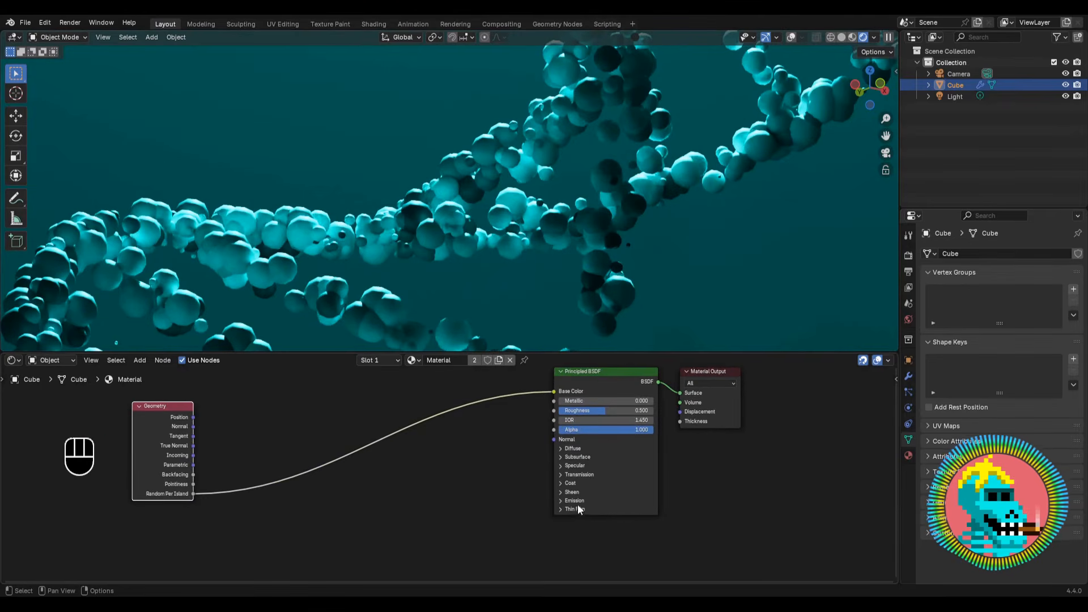
Expand the Principled BSDF's Emission settings and insert a float Mix node after the Geometry node, with Random Per Island feeding its Factor.
click(577, 501)
scroll(459, 488, down, 1)
scroll(430, 474, up, 2)
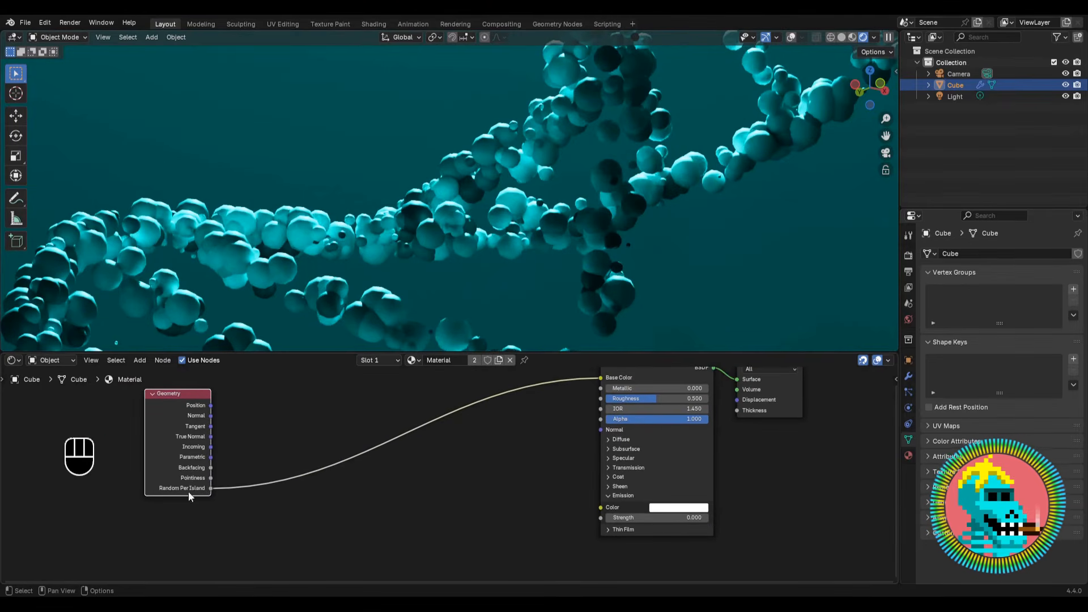
drag(209, 487, 365, 519)
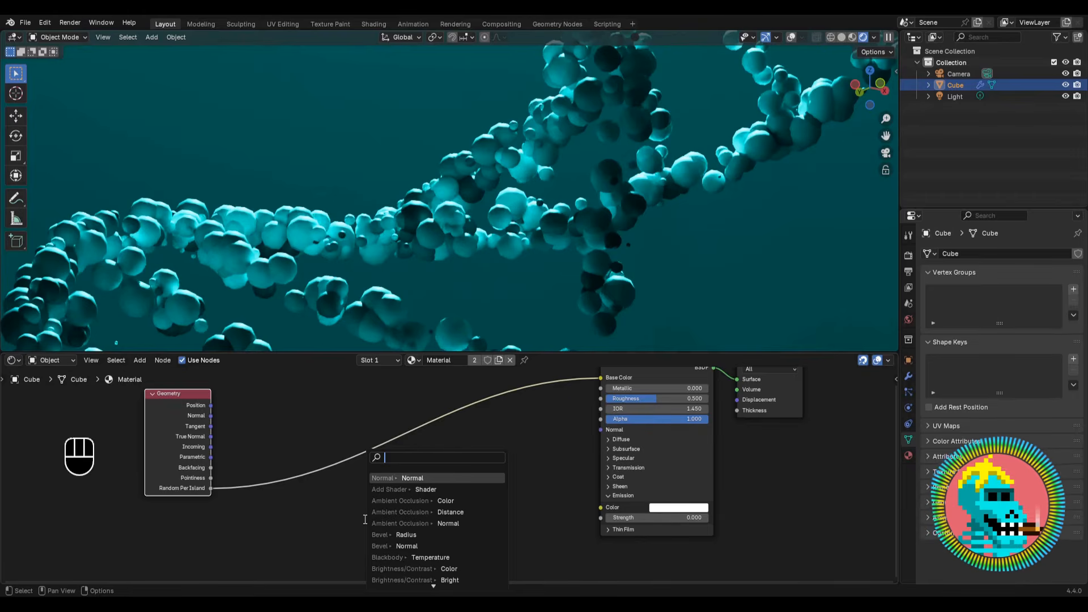
text(mix)
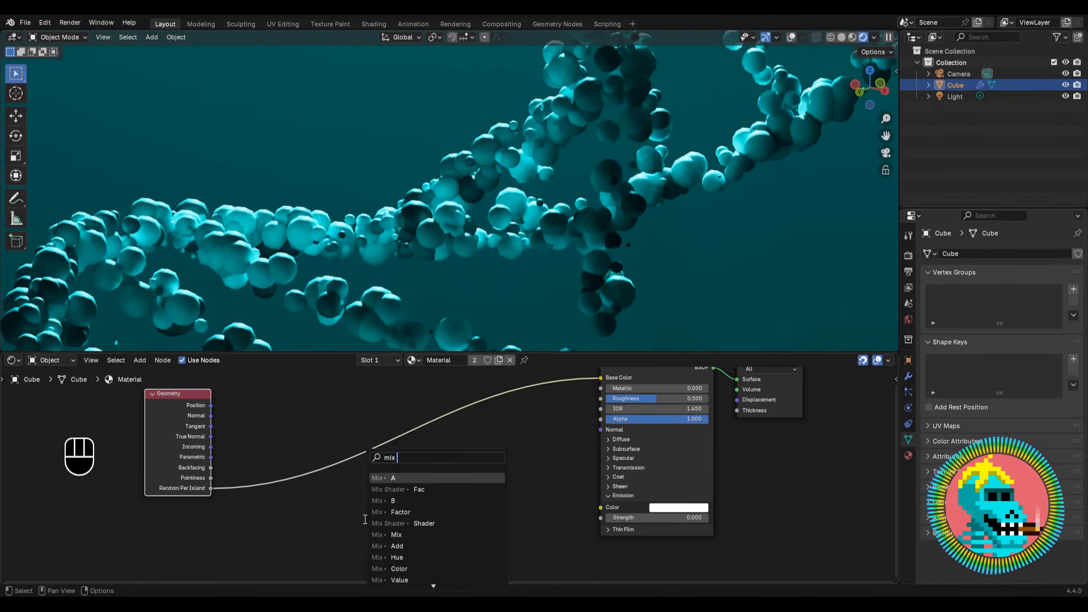
key(Return)
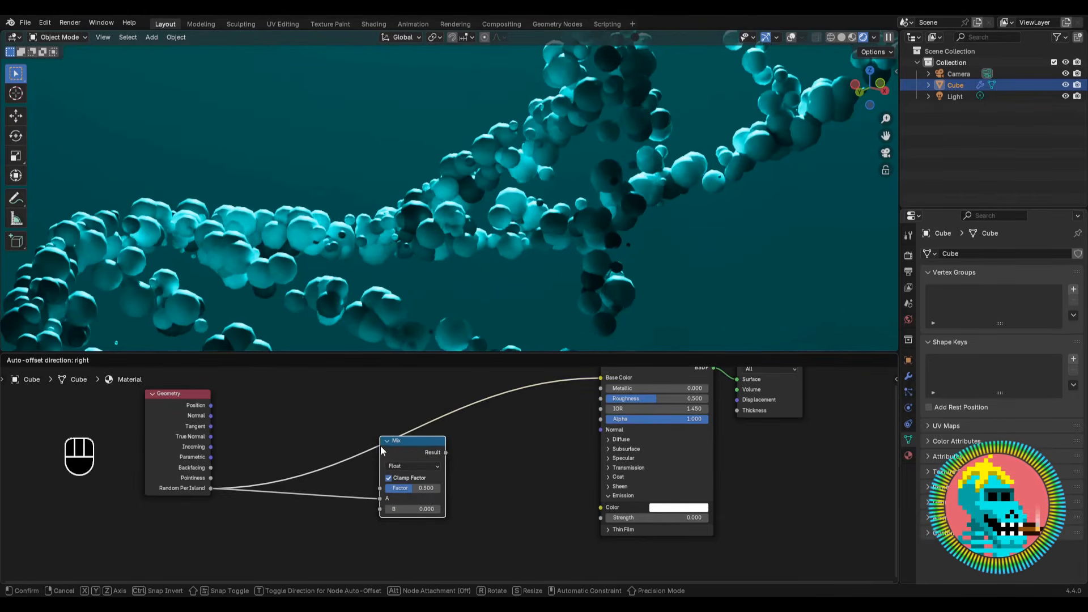
click(380, 446)
mouse_move(380, 498)
mouse_down()
mouse_move(369, 502)
mouse_move(379, 489)
mouse_up()
drag(441, 456, 423, 456)
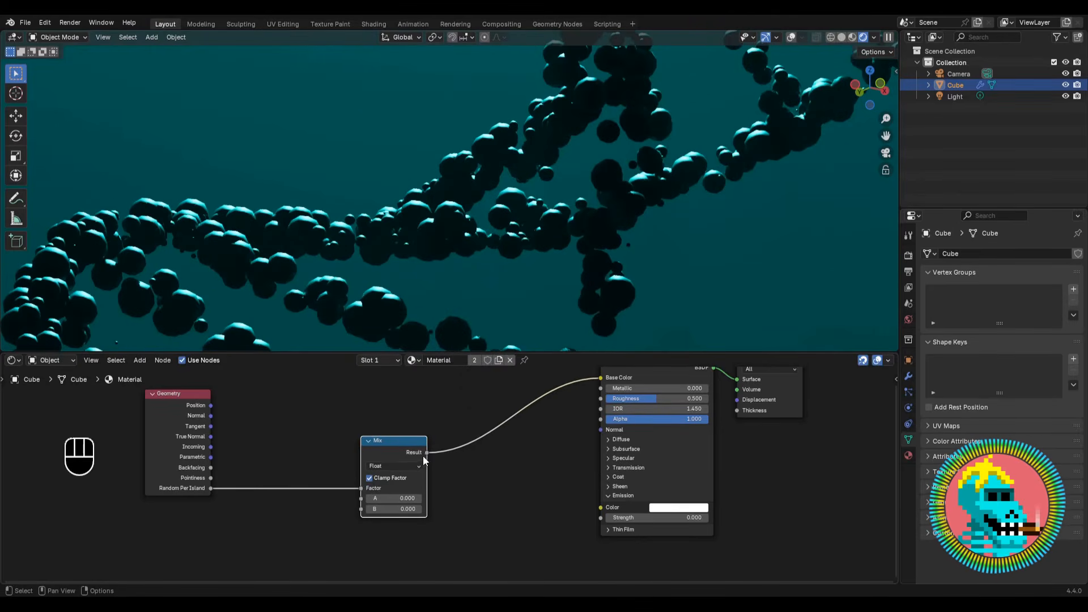
Connect the Mix result to the Principled BSDF's Emission Strength and disconnect it from Base Color.
drag(583, 520, 601, 517)
middle_drag(595, 393, 544, 428)
drag(545, 428, 416, 427)
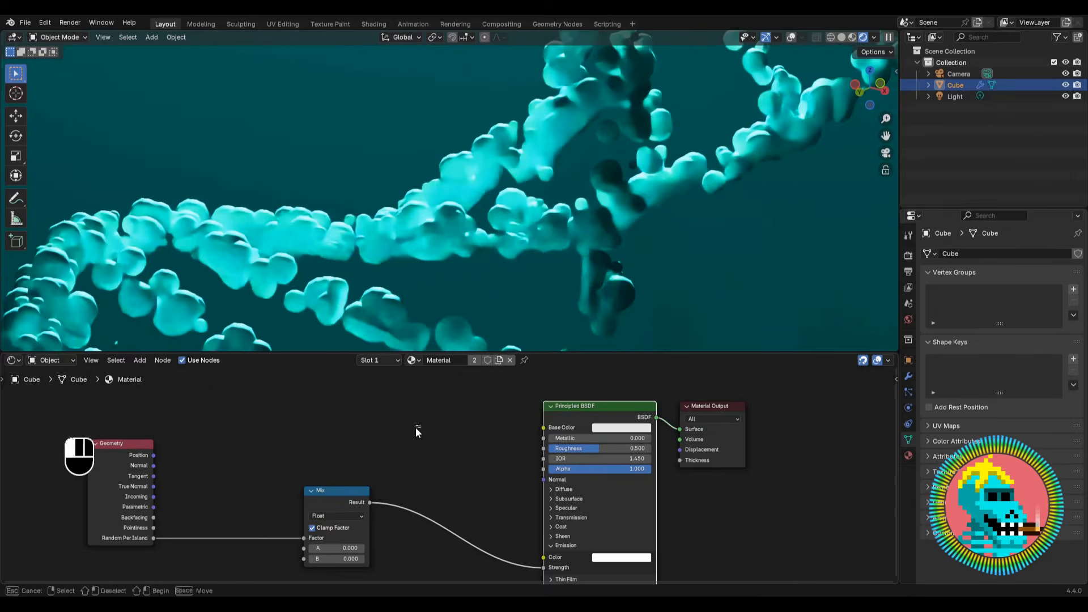
Set the Mix node's B value to 20.
middle_drag(291, 516, 399, 477)
scroll(400, 477, up, 2)
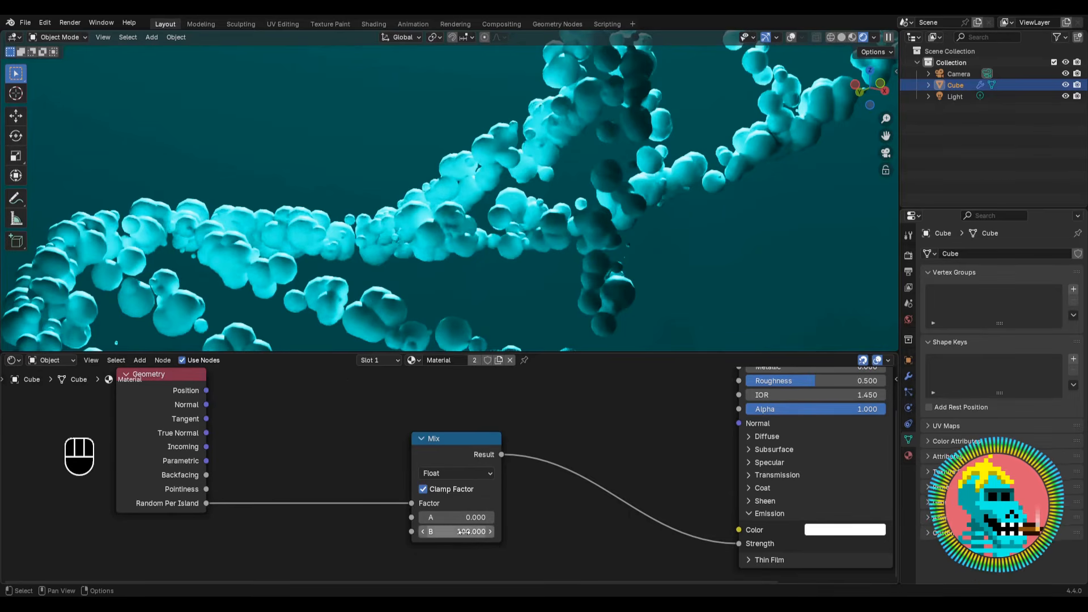
click(463, 532)
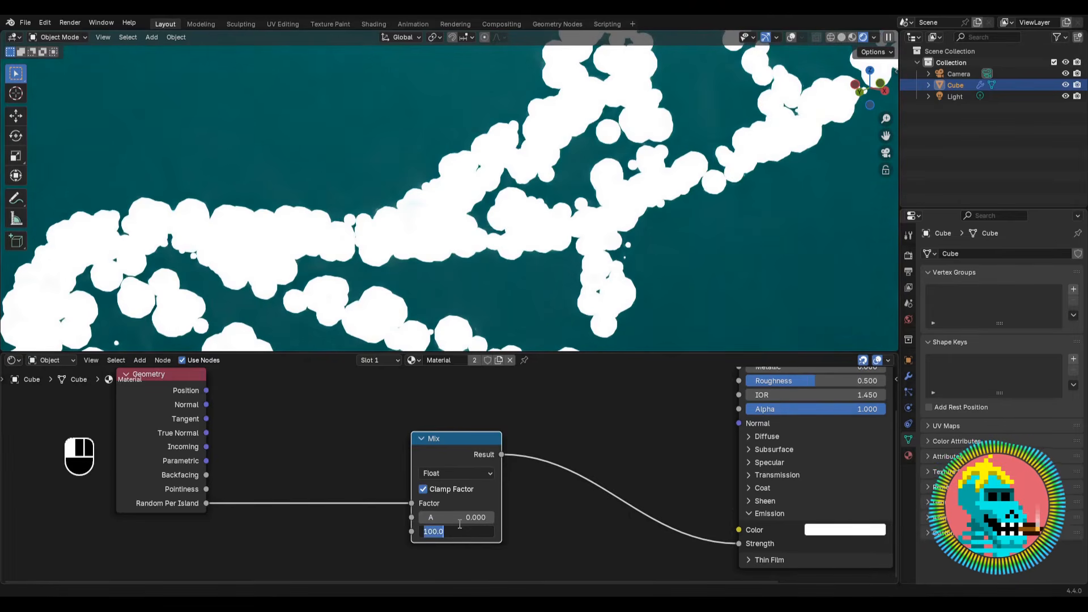
text(20)
key(Return)
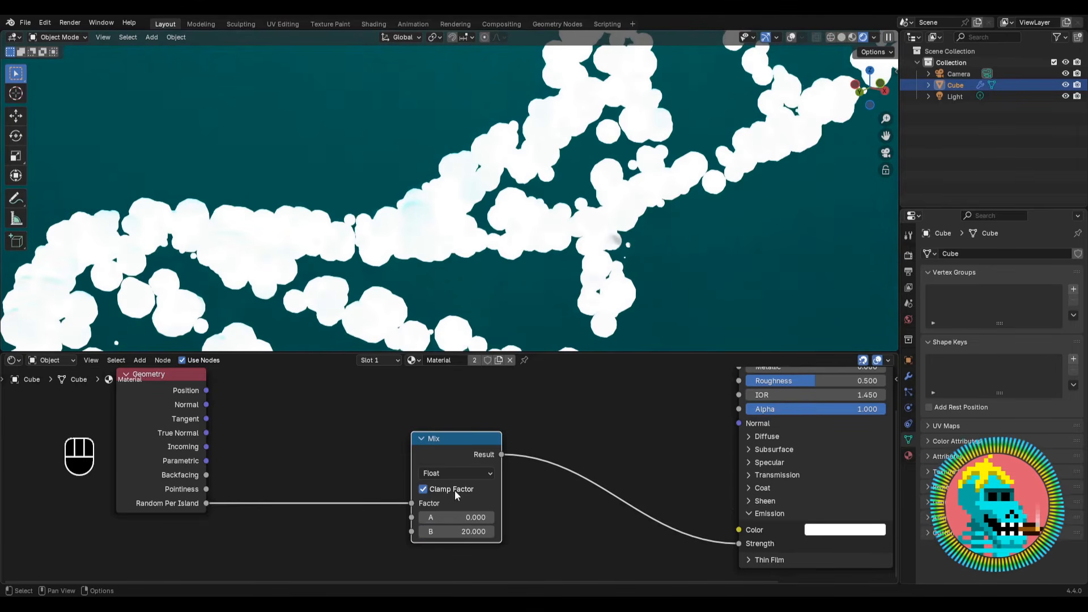
Make room beside the Geometry node and insert a Color Ramp between Random Per Island and the Mix node's Factor.
scroll(330, 494, down, 3)
drag(353, 491, 304, 490)
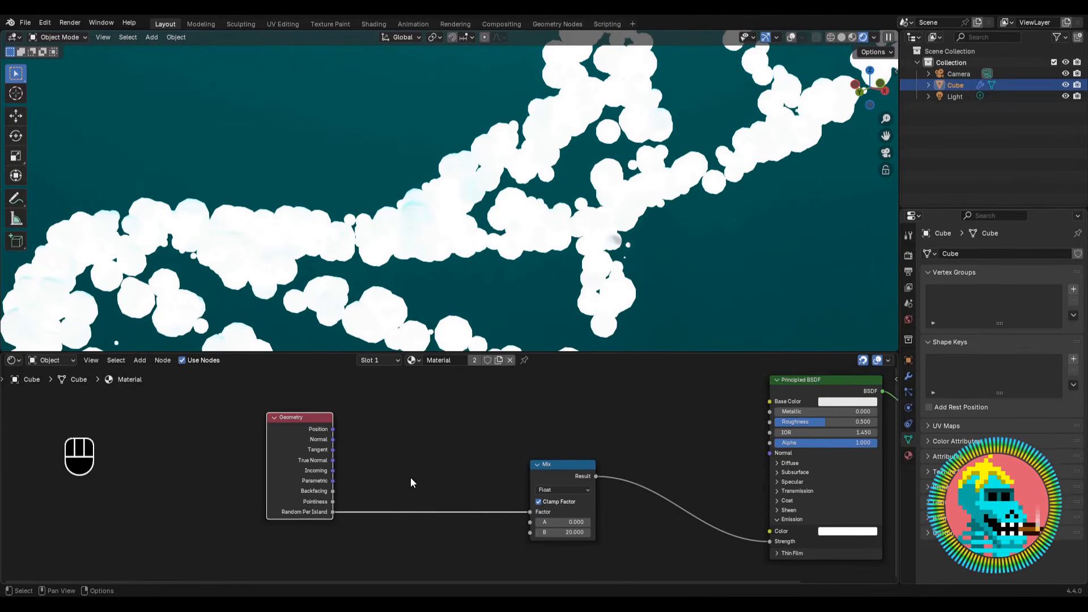
middle_drag(410, 477, 355, 477)
key(shift+a)
text(color ramp)
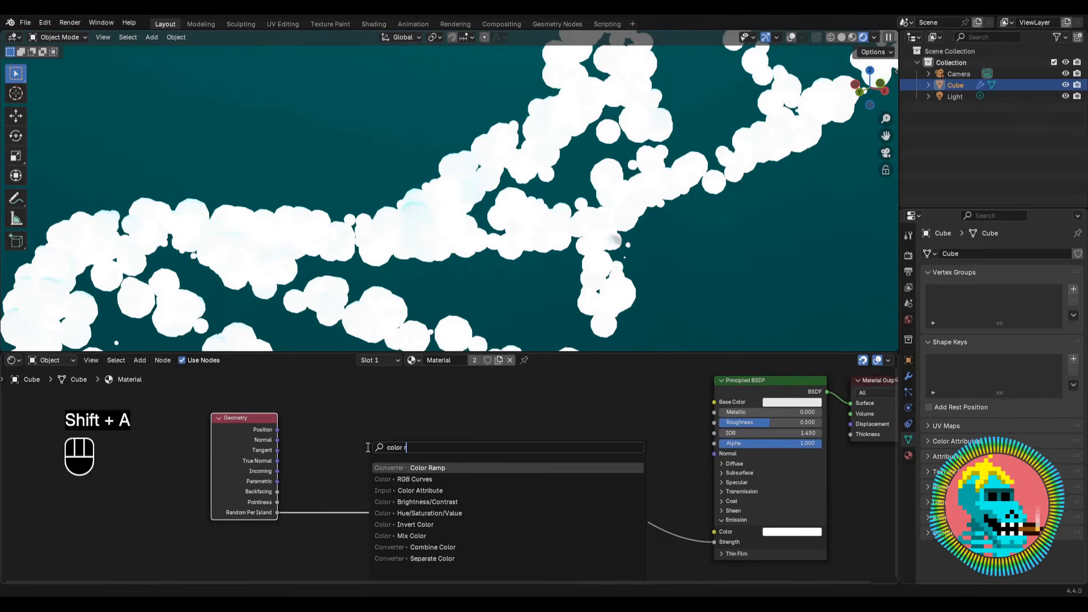
key(Return)
click(310, 438)
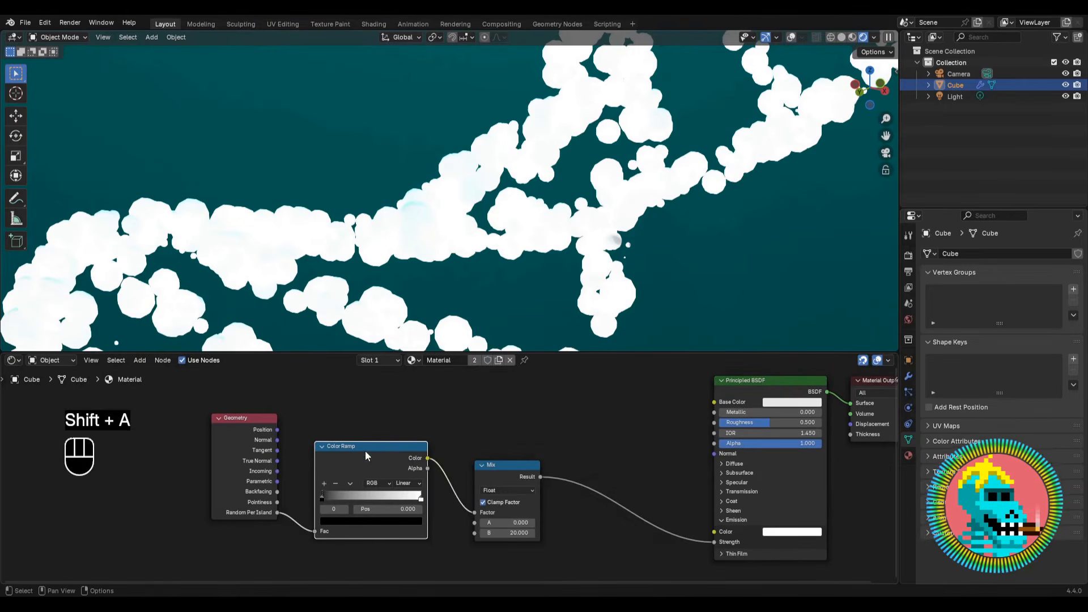
Set the Color Ramp's interpolation to Constant and move its white stop to 0.964.
click(420, 498)
click(406, 485)
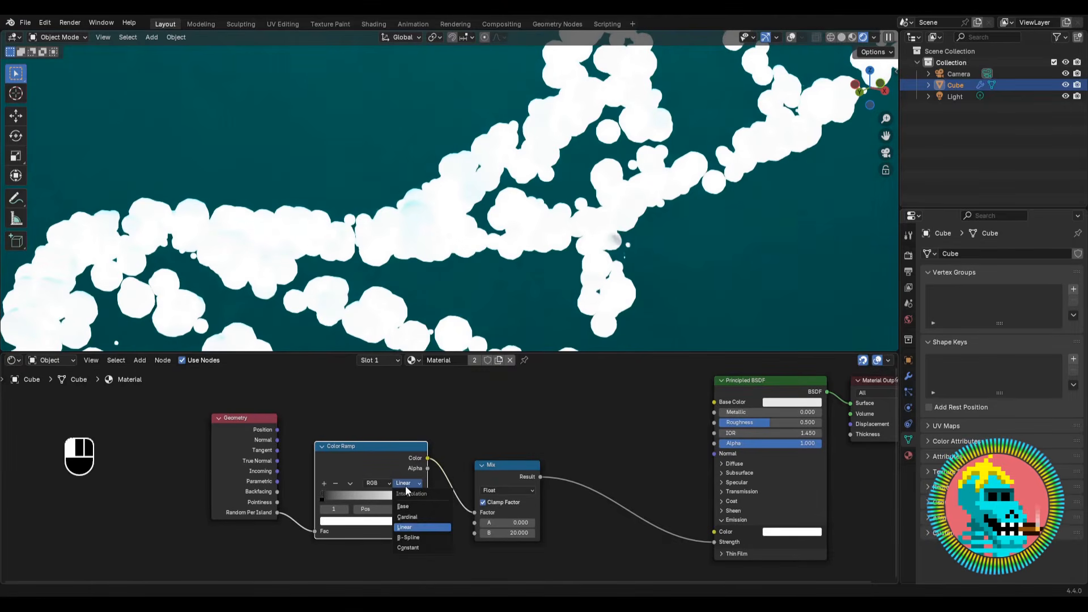
click(406, 546)
drag(418, 498, 416, 498)
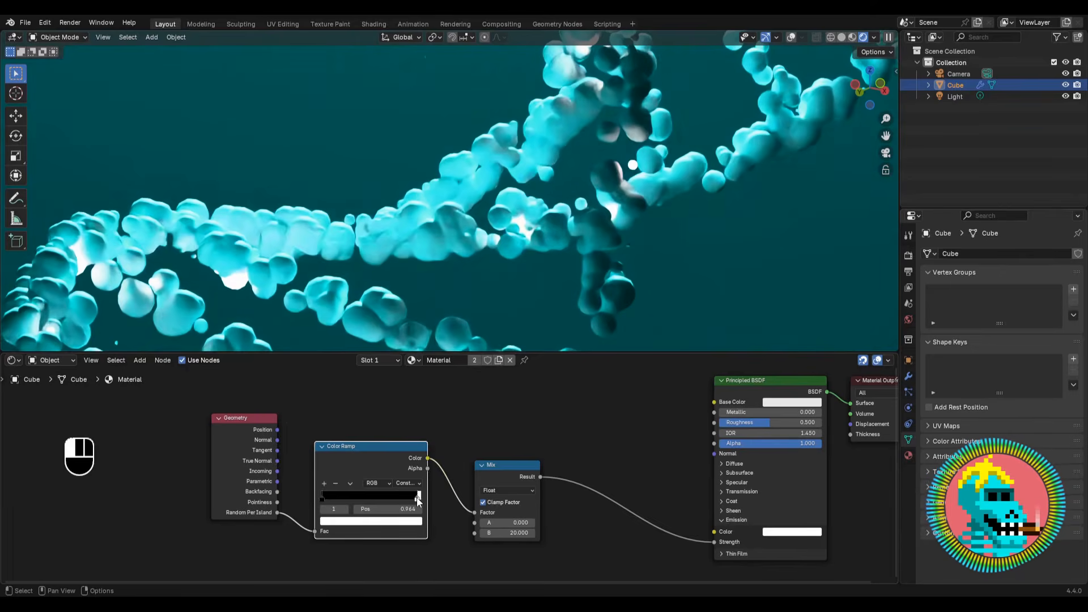
scroll(417, 166, down, 6)
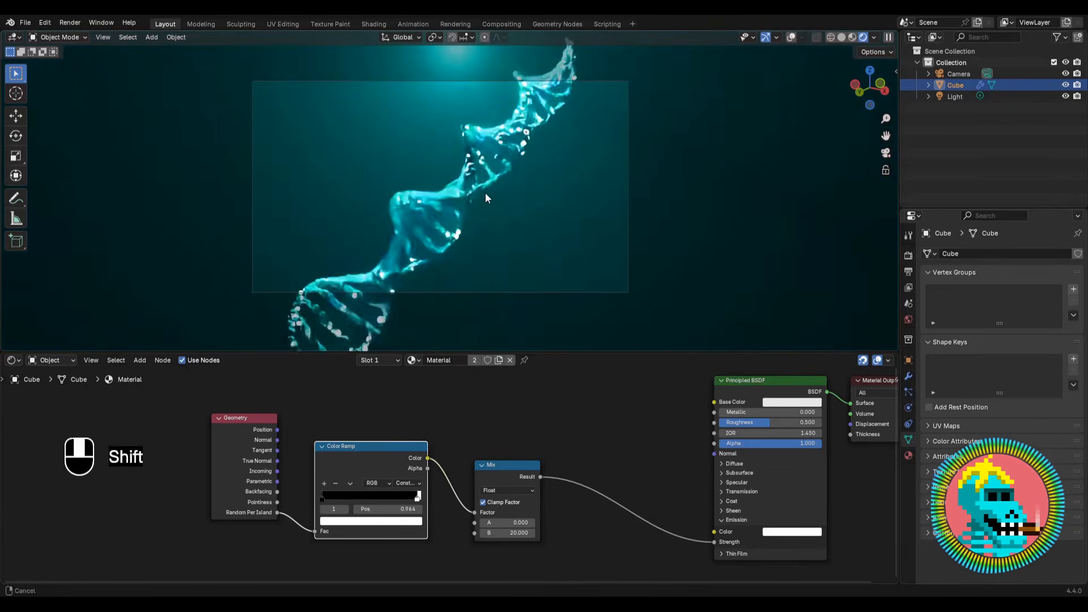
shift+middle_drag(485, 193, 476, 193)
Change the Principled BSDF's Emission Color from white to a golden orange.
middle_drag(850, 462, 556, 463)
scroll(550, 487, up, 3)
click(544, 515)
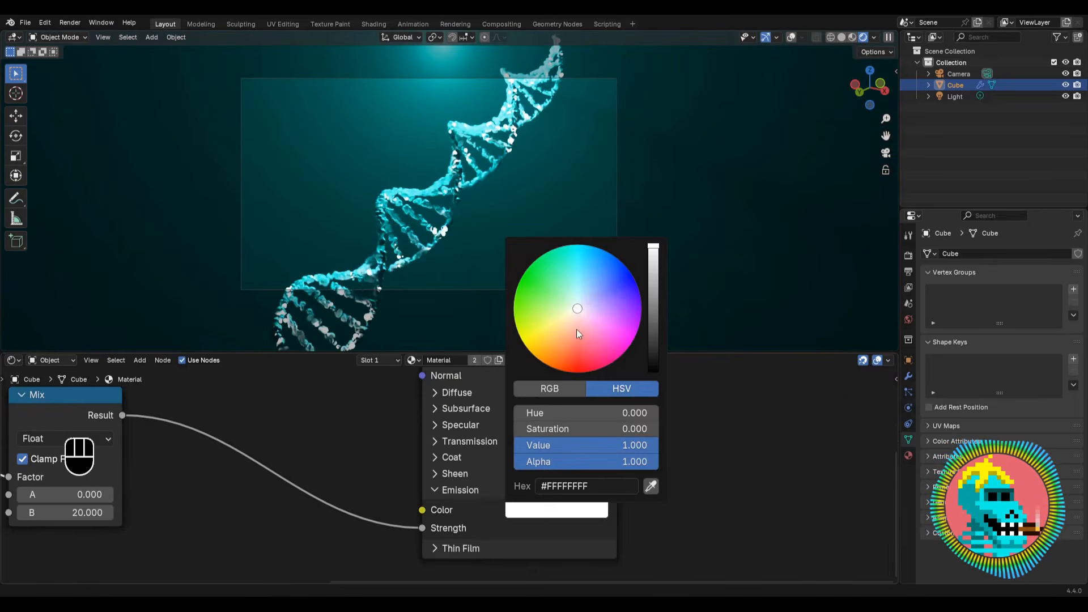
drag(577, 329, 532, 353)
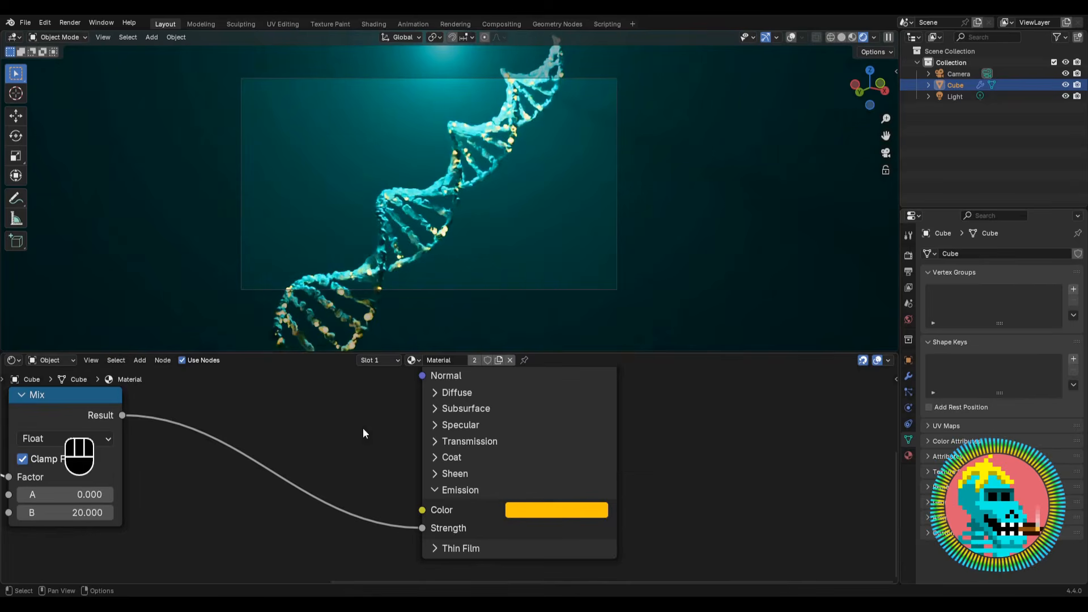
Move the Color Ramp's white stop to 0.918 so more of the helix spheres glow.
scroll(456, 234, up, 3)
shift+middle_drag(536, 144, 492, 208)
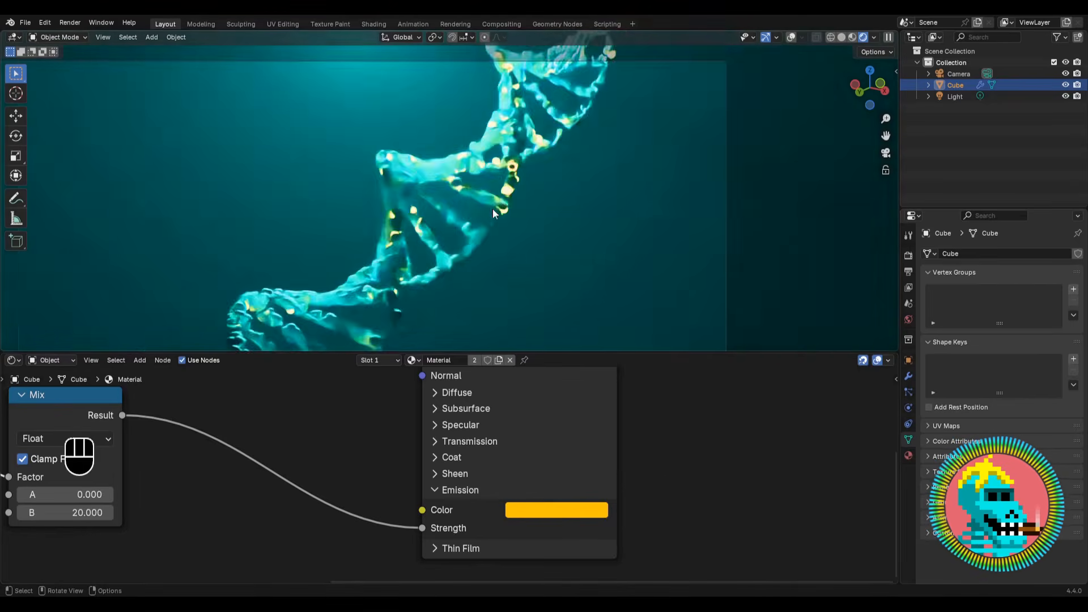
scroll(492, 208, up, 3)
middle_drag(77, 487, 401, 452)
scroll(401, 452, up, 4)
middle_drag(248, 450, 476, 482)
mouse_move(411, 444)
mouse_down()
mouse_move(355, 445)
mouse_move(397, 445)
mouse_up()
scroll(494, 228, down, 6)
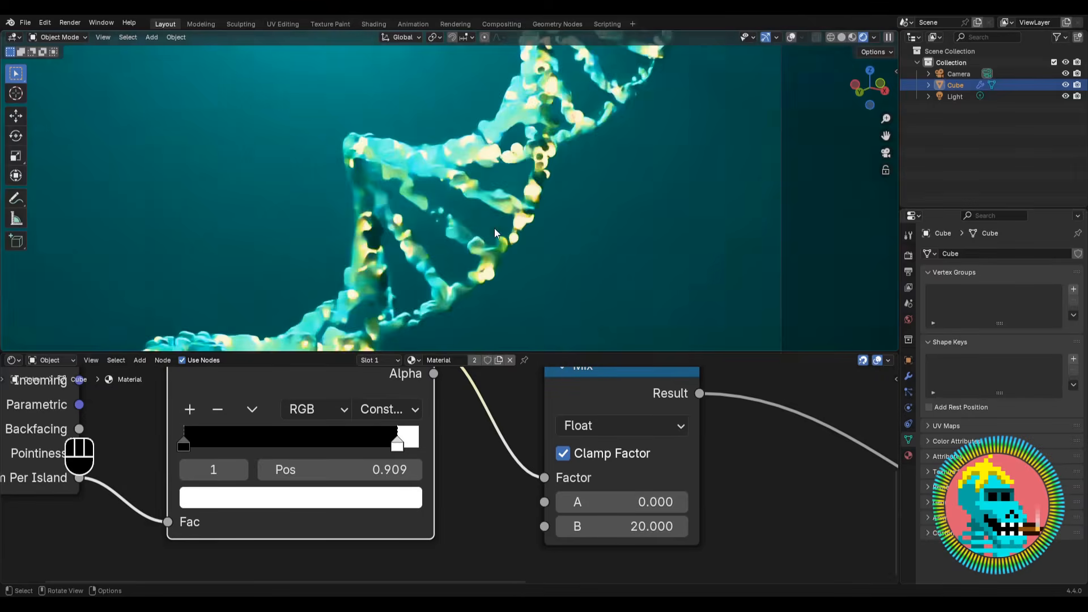
scroll(394, 295, up, 5)
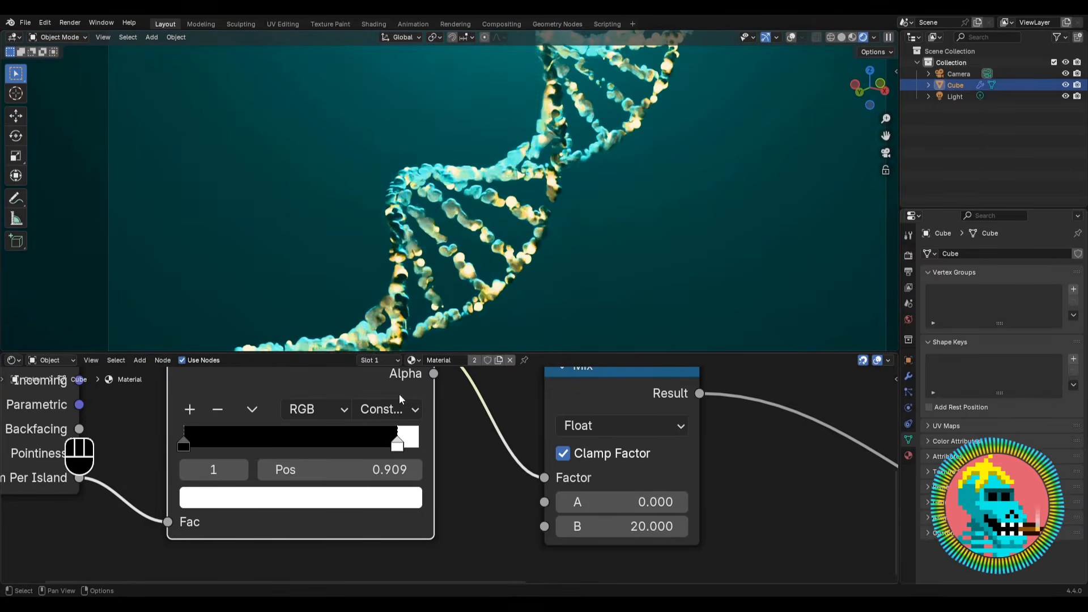
drag(398, 445, 445, 541)
Add a Mix Color node above the float Mix node, in front of the Principled BSDF.
scroll(554, 426, down, 5)
scroll(473, 448, up, 2)
ctrl+middle_drag(596, 449, 464, 459)
key(shift+a)
mouse_move(465, 458)
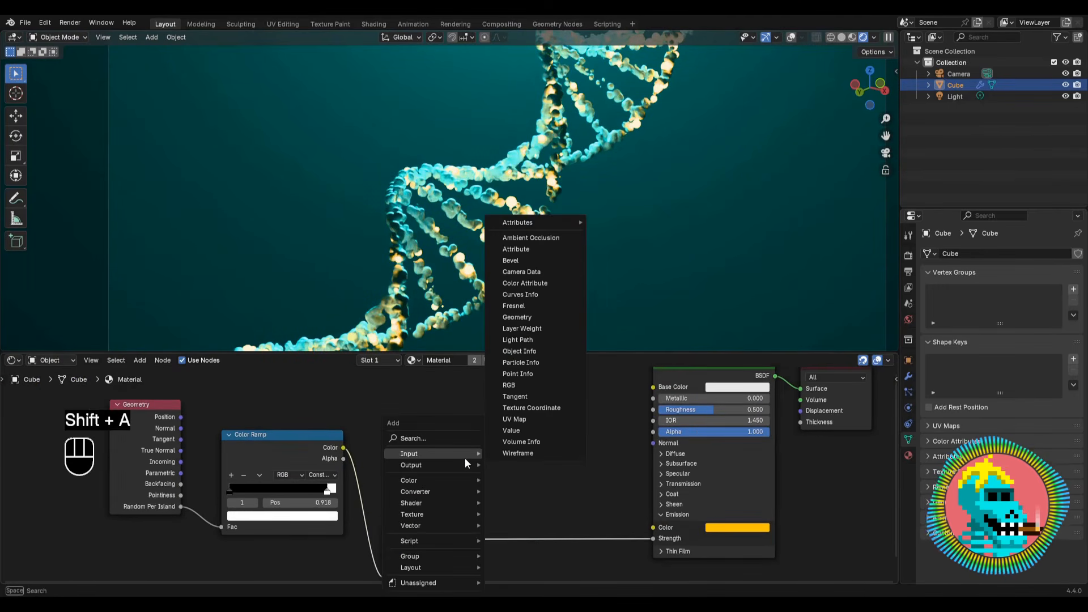
text(mi)
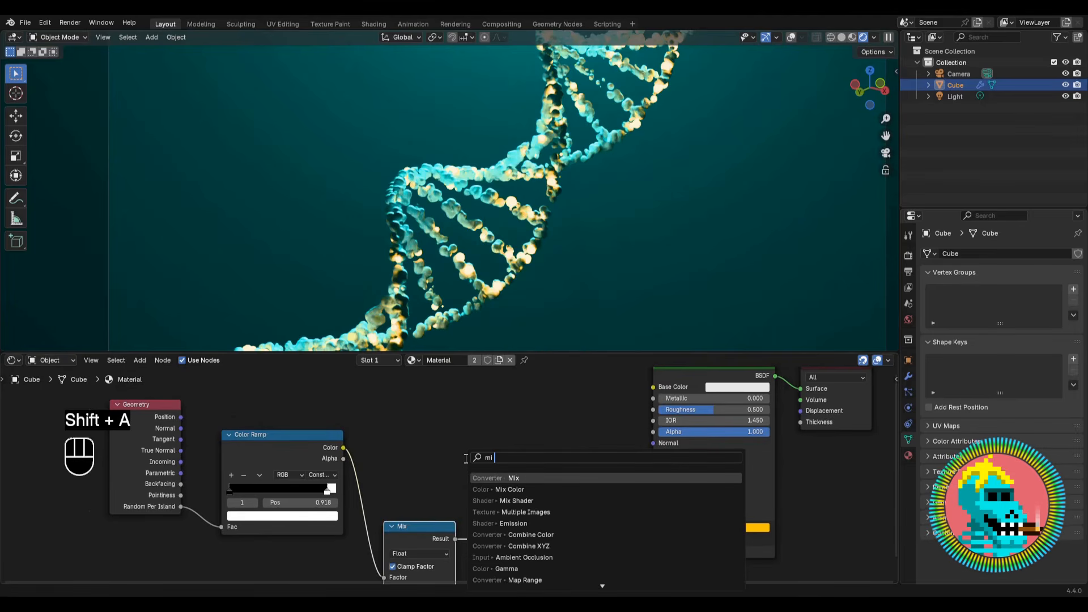
text(x c)
key(Return)
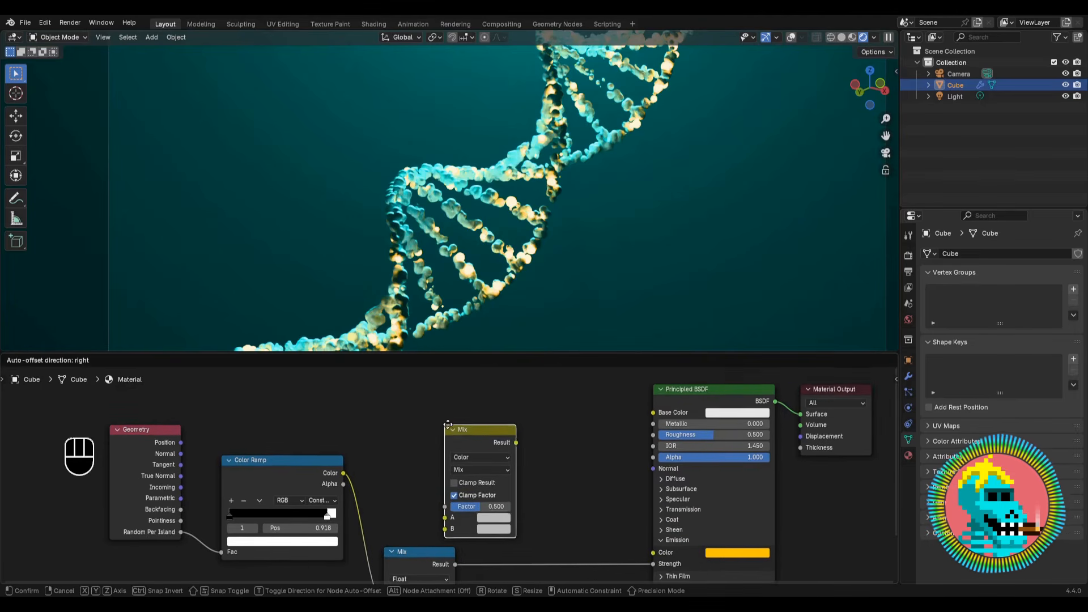
click(445, 403)
Connect the Color Ramp's Color to the color Mix node's A and insert an Invert Color node on that link.
middle_drag(329, 454, 477, 429)
scroll(478, 434, up, 2)
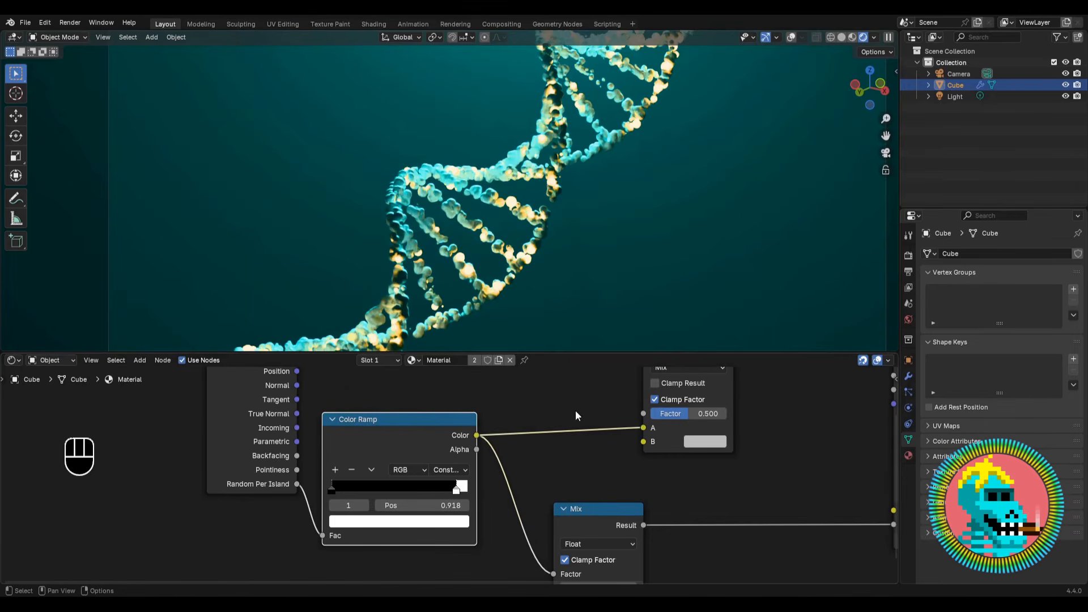
scroll(576, 410, down, 1)
middle_drag(574, 413, 543, 426)
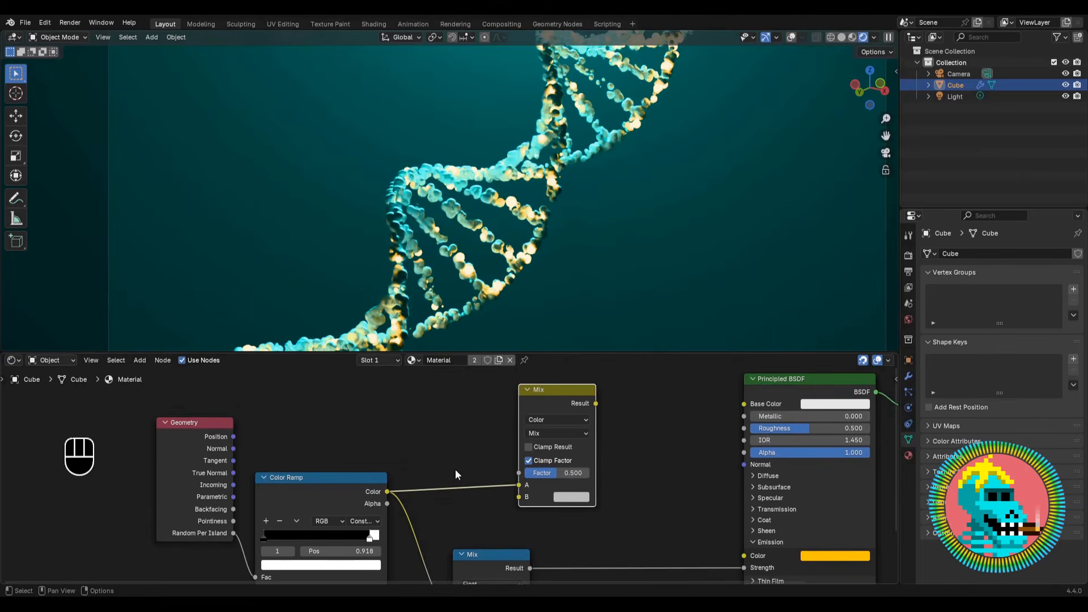
scroll(457, 472, up, 1)
key(shift+a)
text(invert)
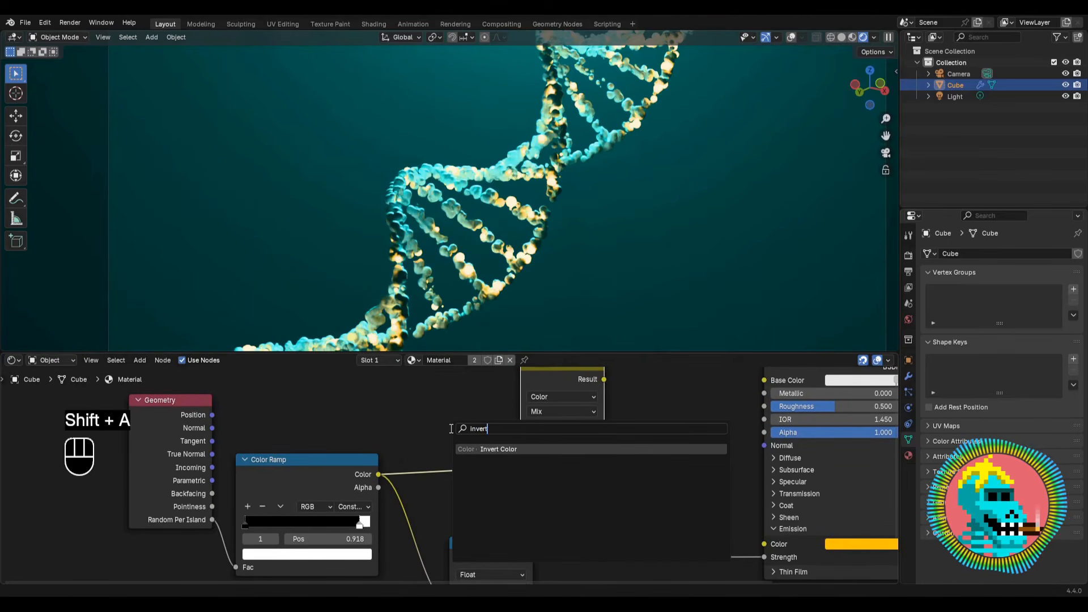
text( color)
key(Return)
click(414, 431)
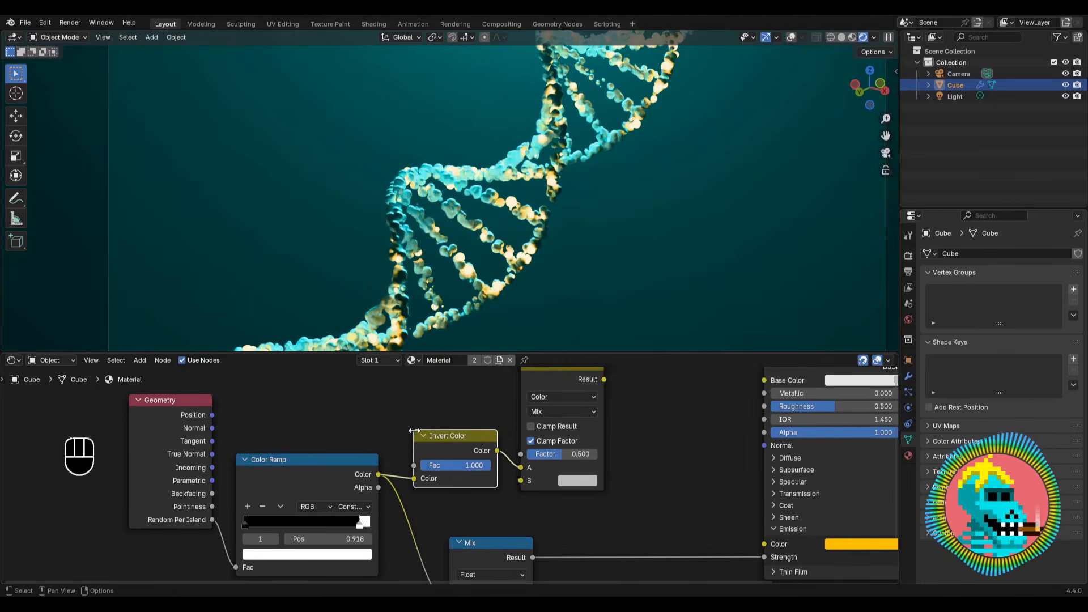
Expand the Principled BSDF's Transmission settings and connect the color Mix node's Result to the Transmission Weight.
middle_drag(536, 411, 382, 414)
scroll(383, 414, down, 1)
drag(400, 401, 499, 454)
key(Escape)
click(573, 507)
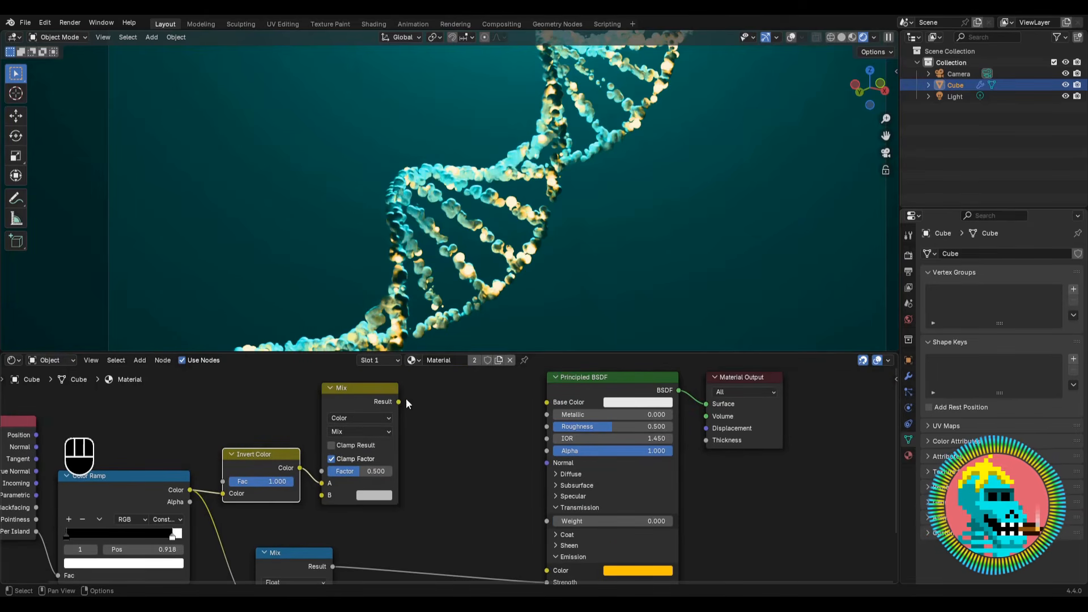
drag(399, 402, 547, 521)
middle_drag(526, 501, 669, 490)
scroll(464, 440, up, 2)
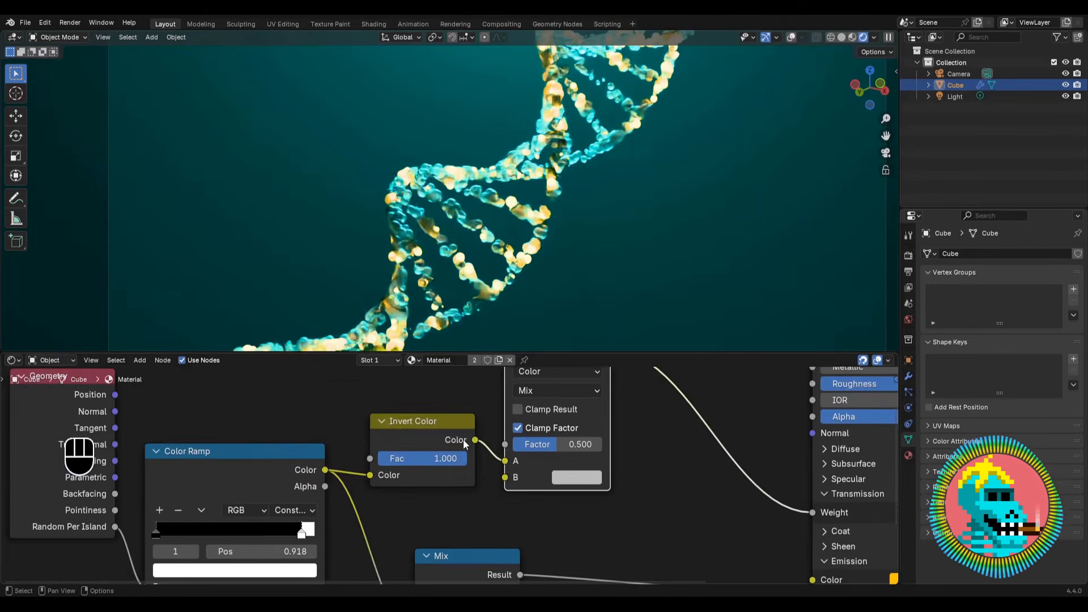
Shift the Invert Color node down and connect the Geometry node's Random Per Island to the color Mix node's B.
scroll(464, 440, down, 1)
middle_drag(463, 440, 490, 458)
drag(451, 475, 451, 502)
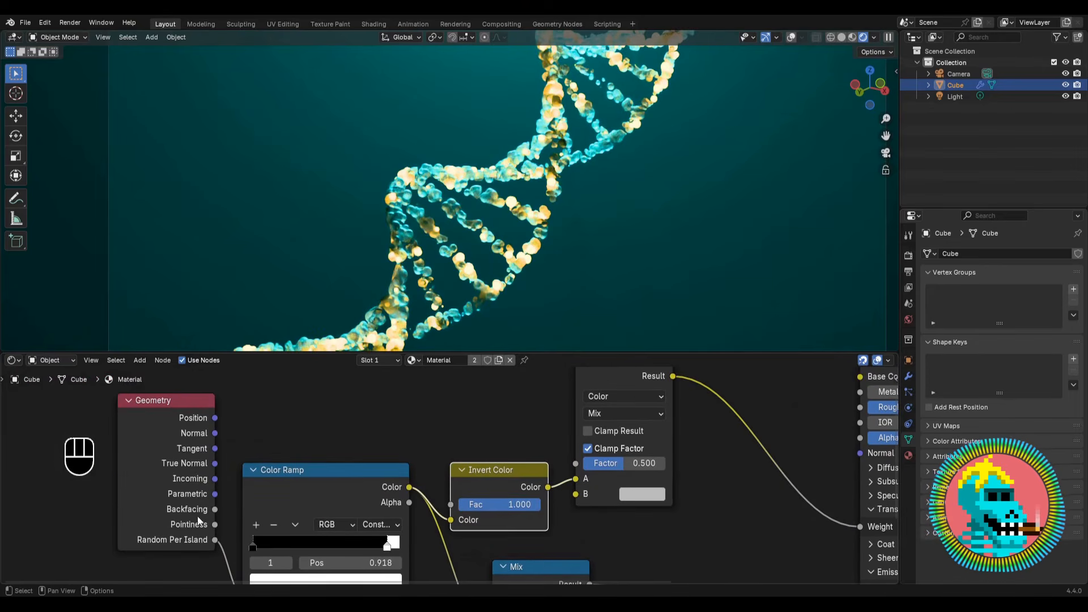
drag(559, 464, 576, 494)
Set the color Mix node's blending mode to Multiply and its Factor to 1.
middle_drag(590, 451, 470, 483)
scroll(478, 450, down, 1)
click(479, 446)
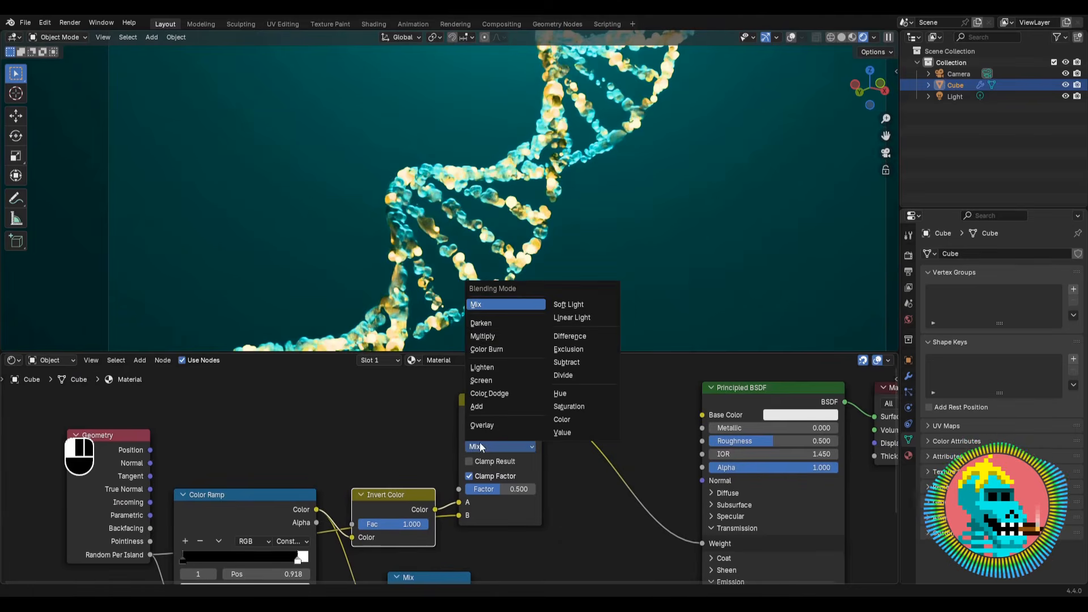
click(476, 334)
drag(499, 489, 544, 489)
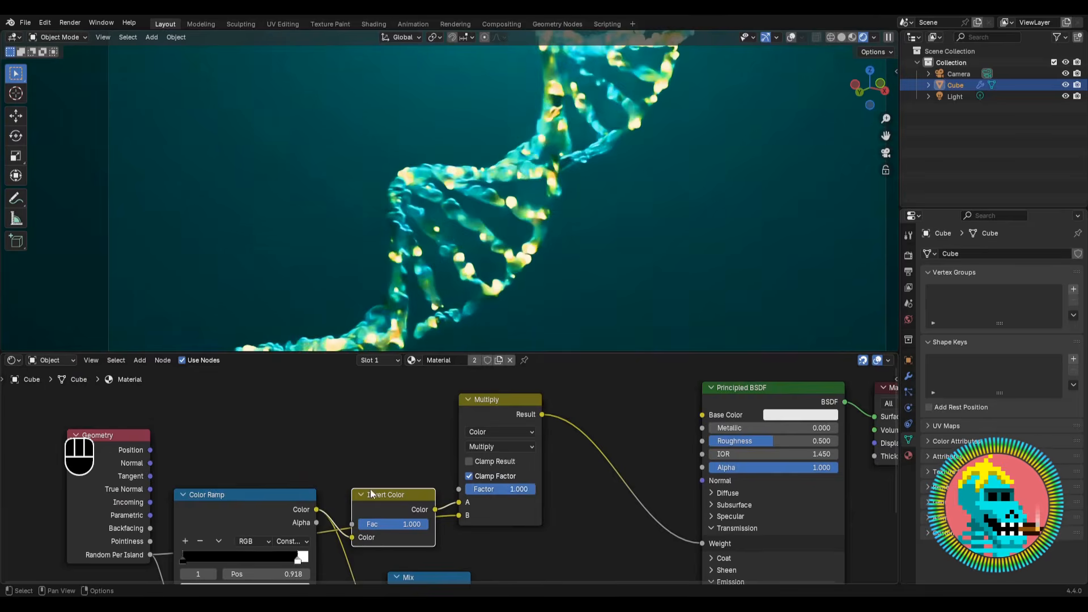
Insert a duplicate of the Color Ramp between Random Per Island and the Multiply node's B, and dissolve the reroute point on that link.
scroll(397, 510, down, 1)
middle_drag(283, 528, 479, 466)
scroll(514, 459, down, 2)
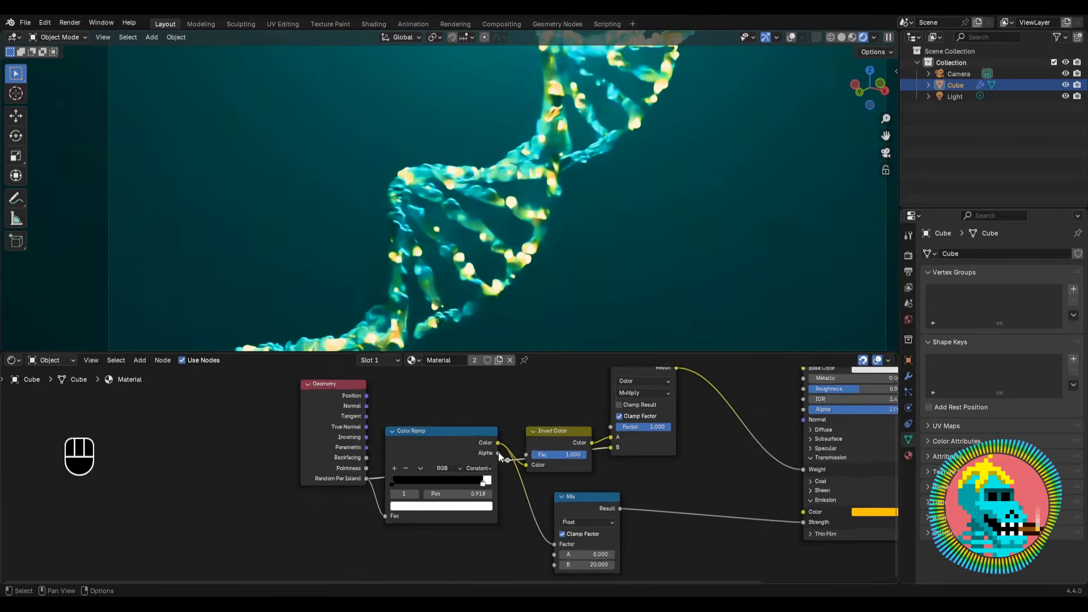
key(g)
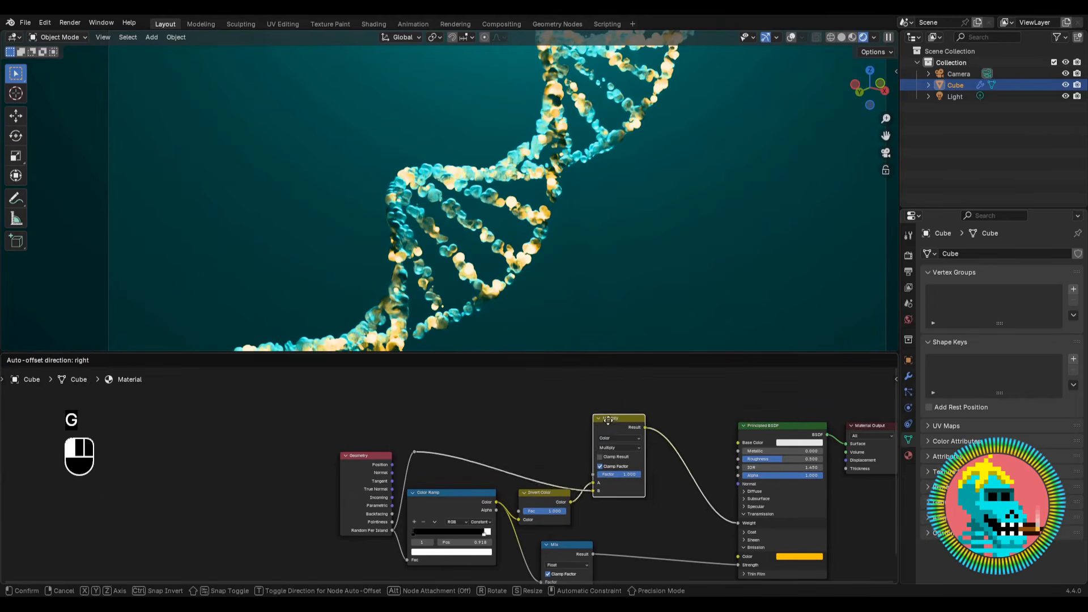
click(426, 415)
key(shift+d)
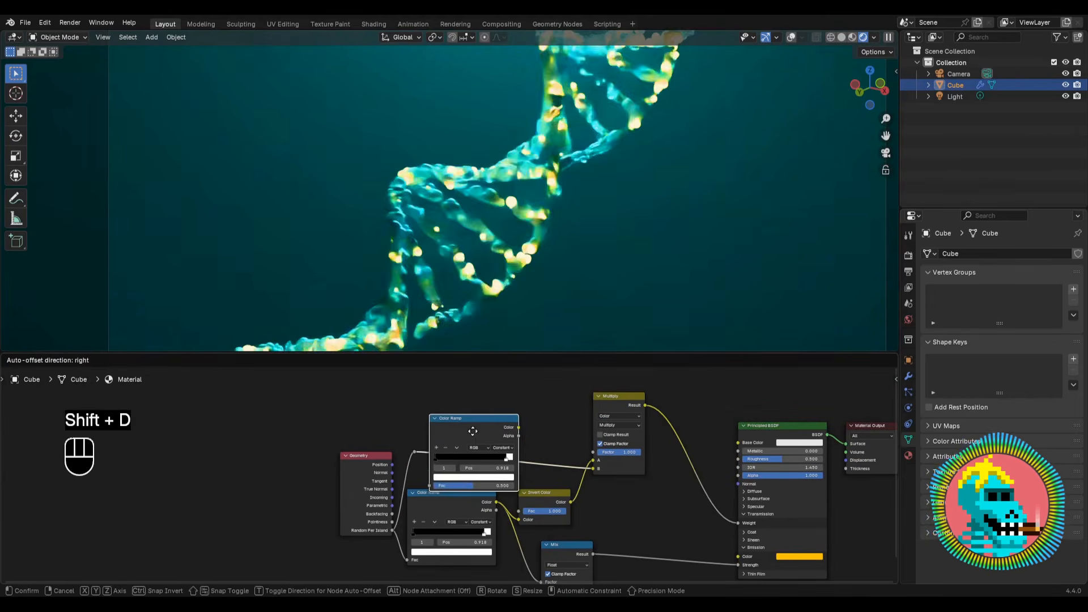
click(419, 458)
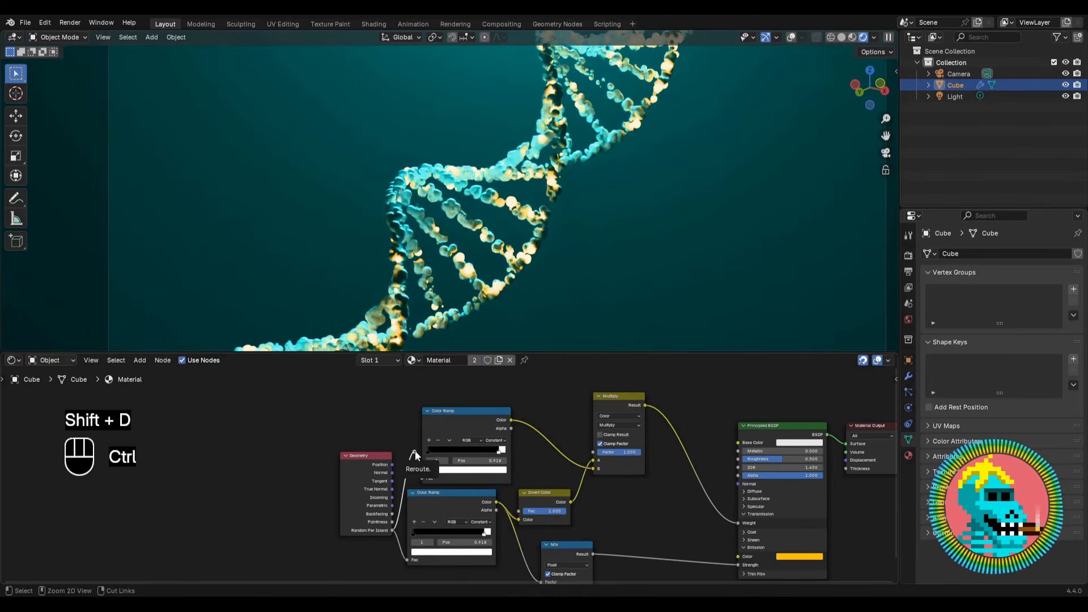
key(ctrl+x)
Move the duplicated Color Ramp's white stop to 0.591.
scroll(451, 435, up, 5)
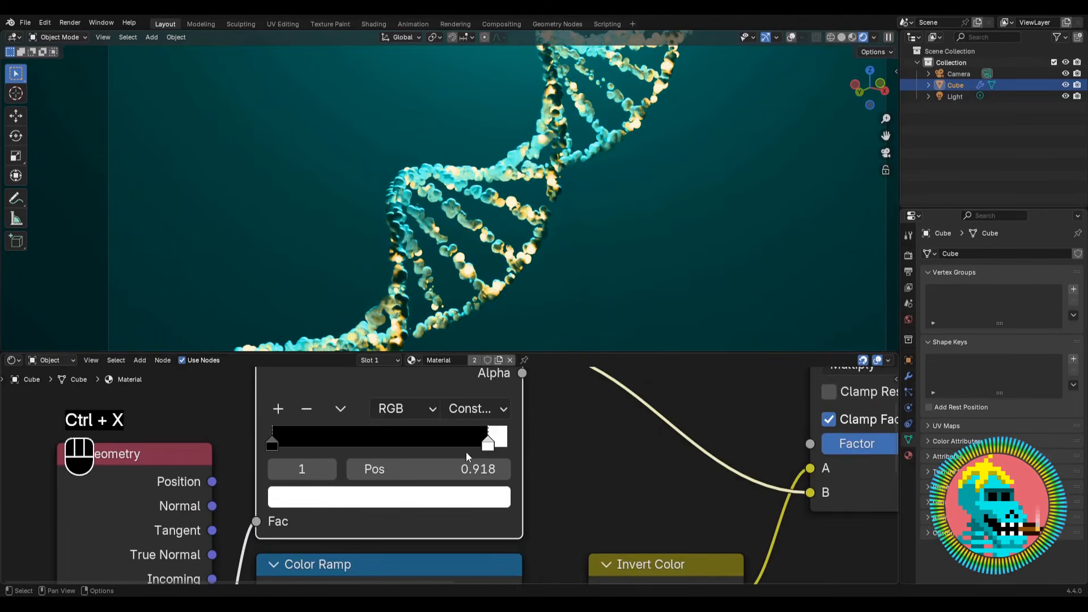
drag(488, 447, 411, 445)
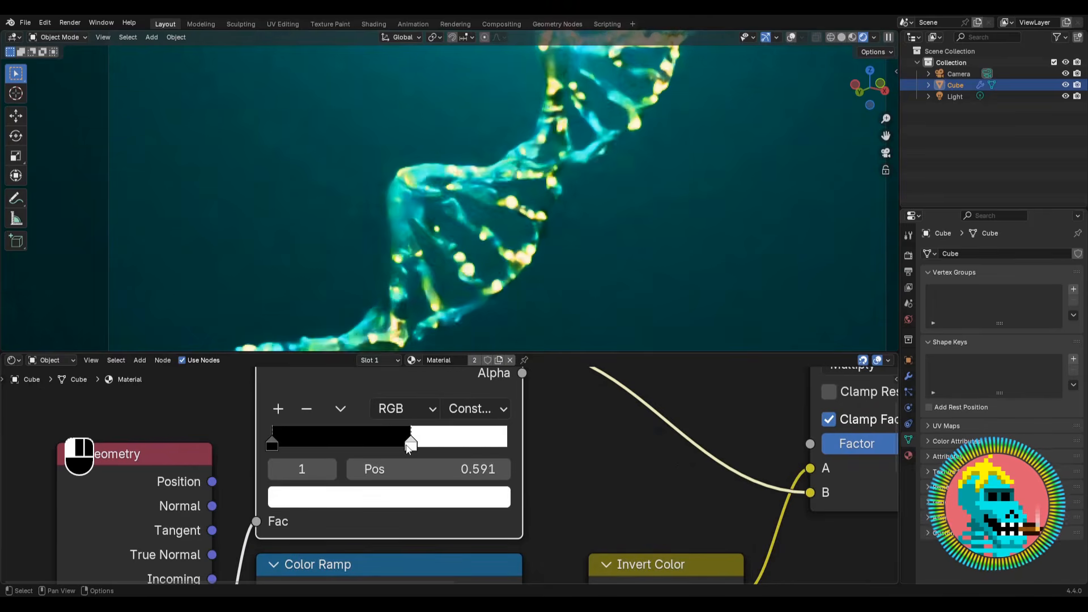
scroll(443, 244, up, 6)
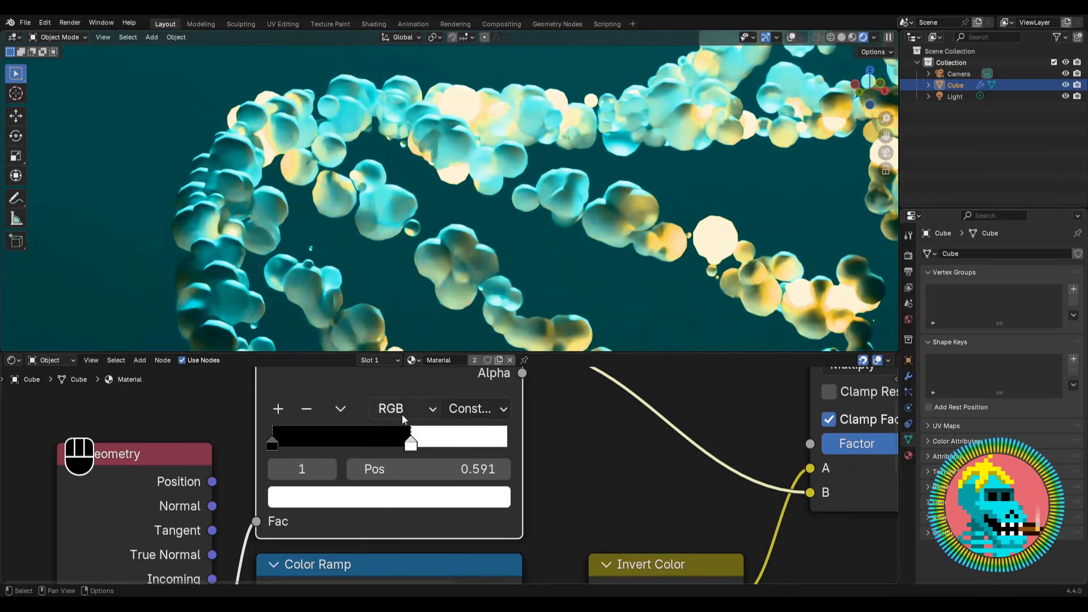
Set the Principled BSDF's Roughness to 0.05.
scroll(421, 451, down, 5)
scroll(495, 417, up, 4)
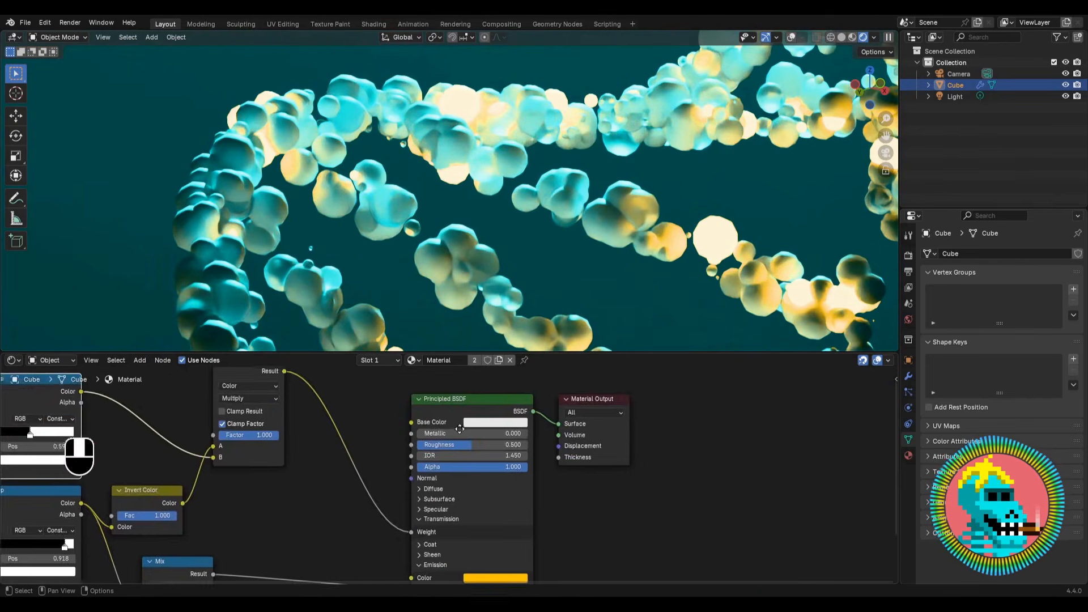
click(495, 420)
text(0.0)
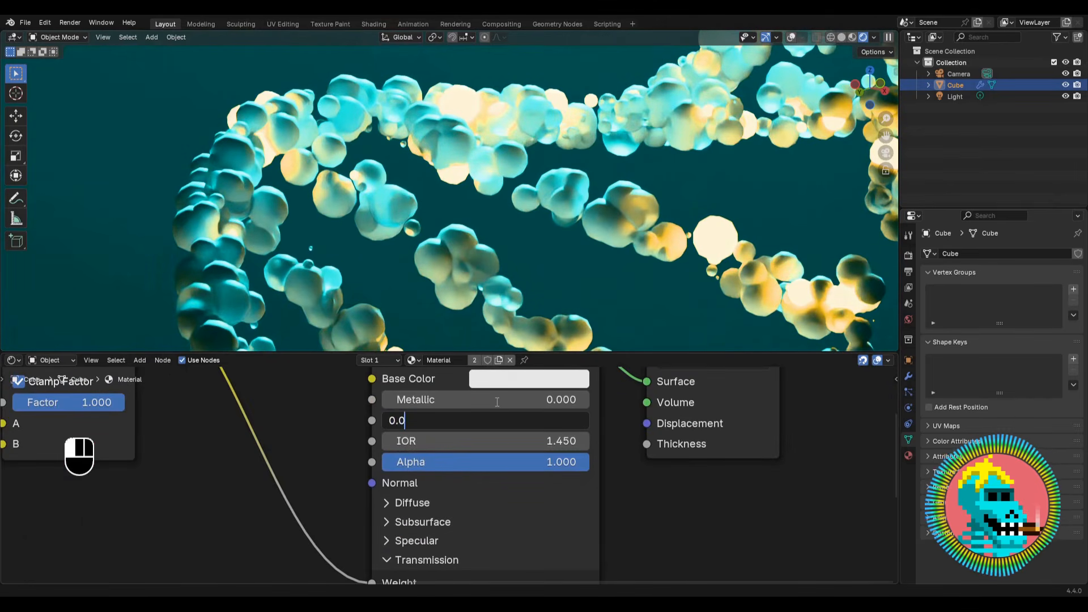
text(5)
key(Return)
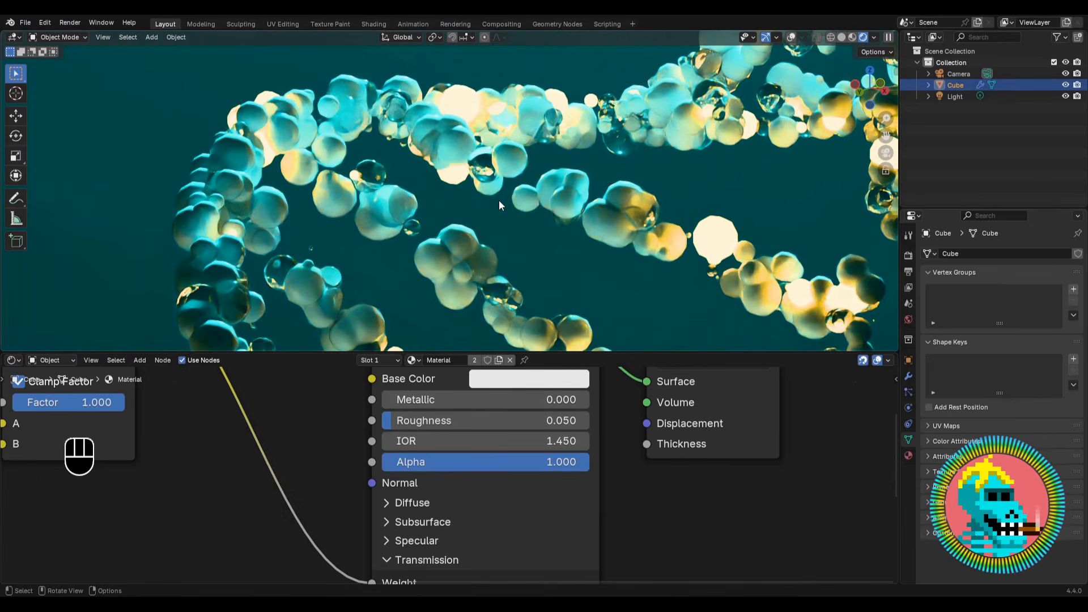
Move the duplicated Color Ramp's white stop to 0.632 to reduce the share of glass spheres.
key(space)
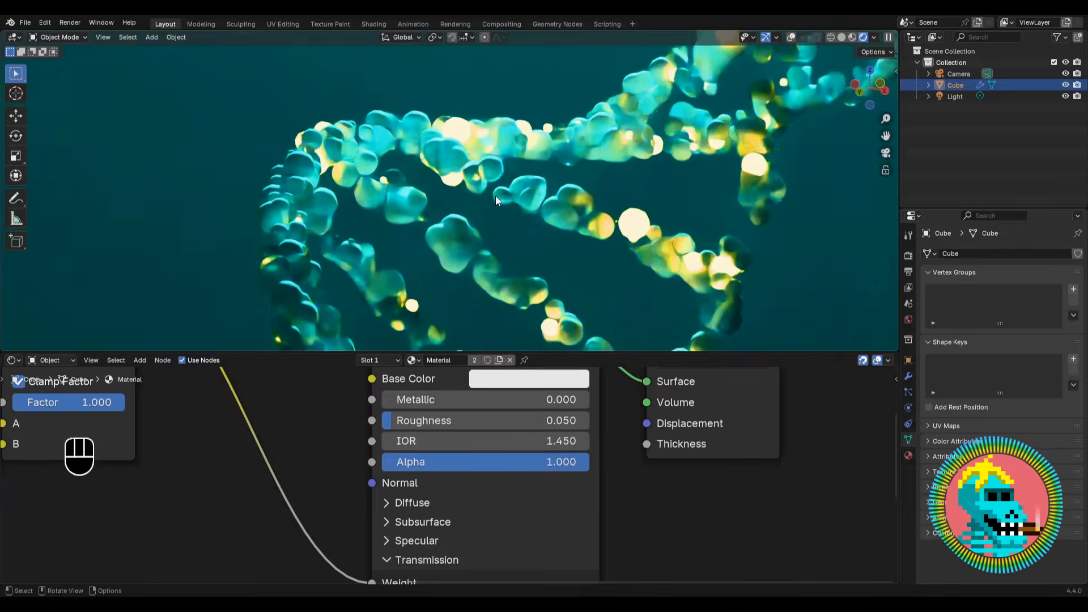
shift+middle_drag(556, 194, 446, 235)
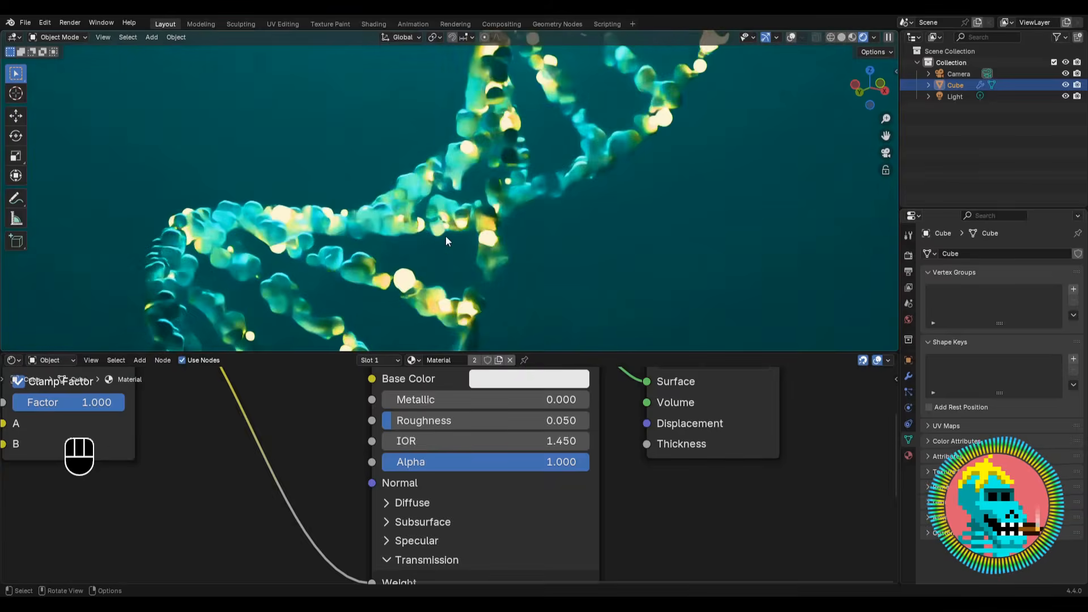
scroll(454, 453, down, 2)
middle_drag(85, 448, 402, 450)
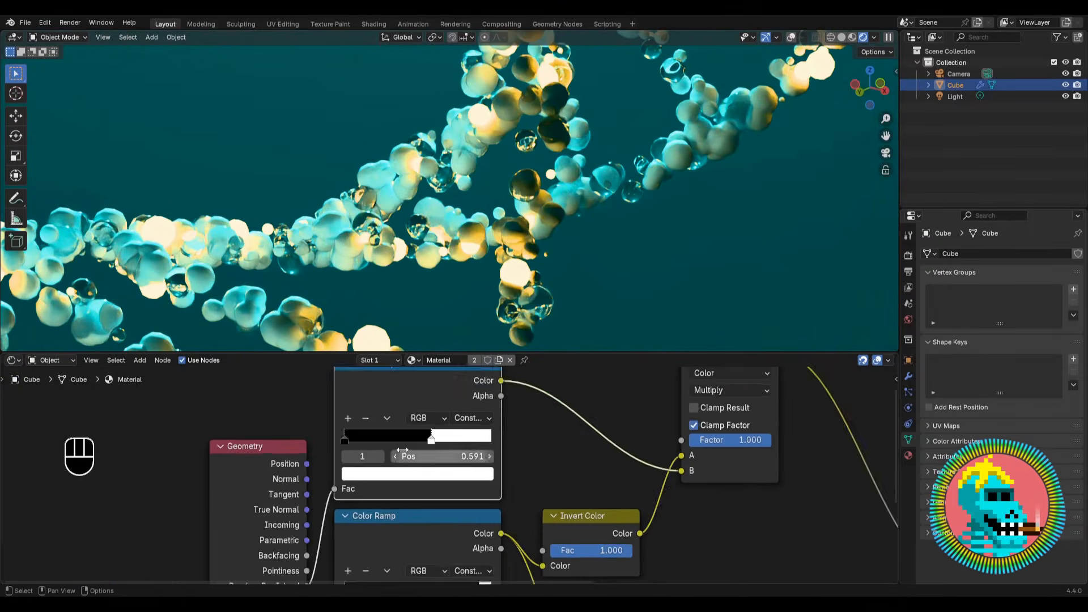
scroll(402, 449, up, 1)
mouse_move(417, 434)
mouse_down()
mouse_move(370, 432)
mouse_move(435, 433)
mouse_up()
scroll(430, 223, down, 5)
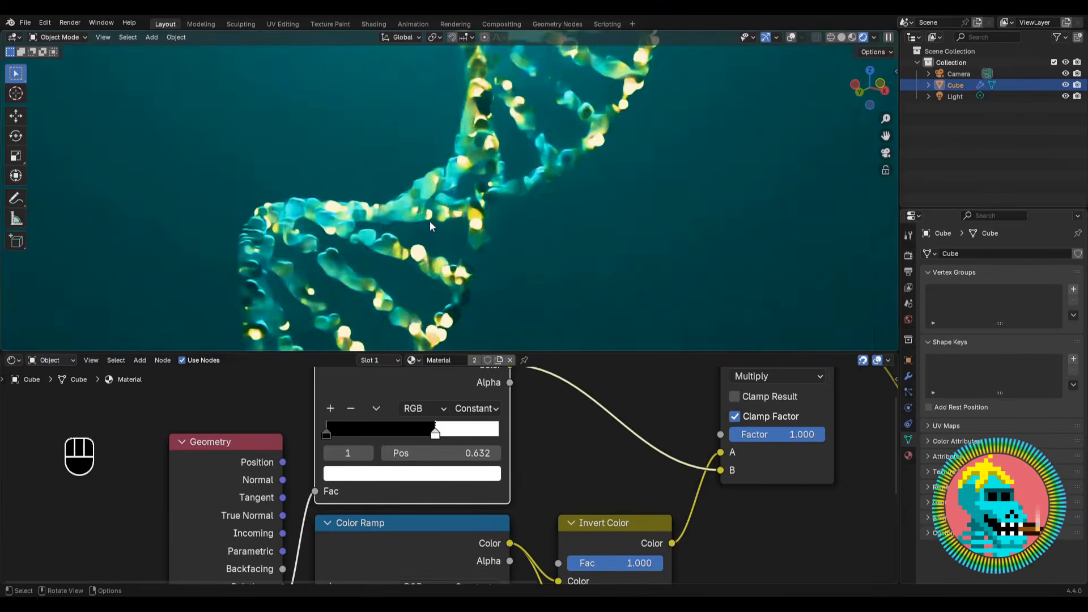
scroll(444, 229, down, 3)
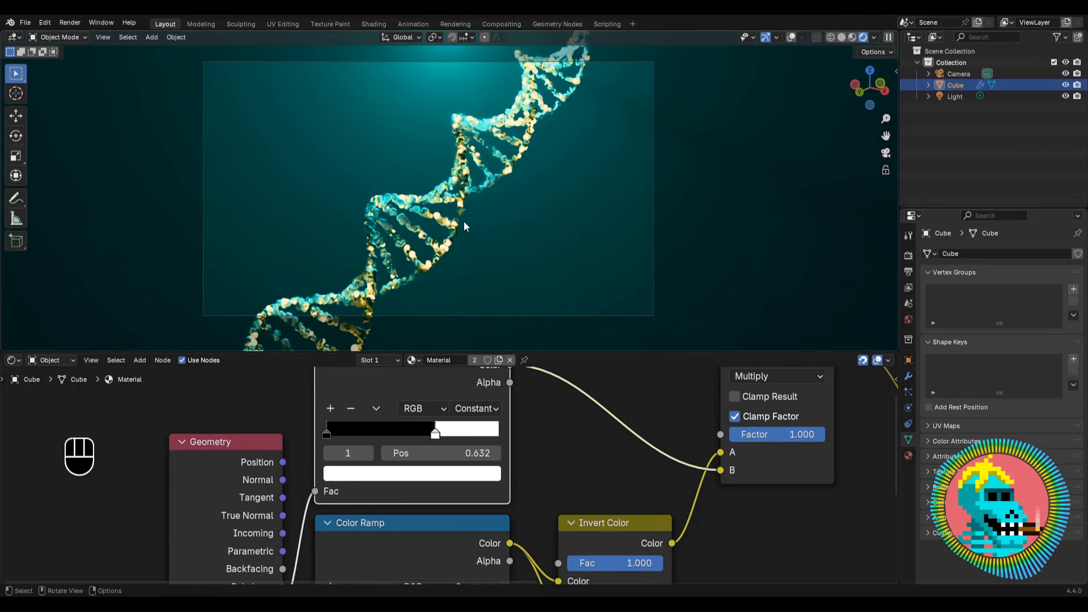
Change the shader node area to the Compositor and enable Use Nodes for the scene.
shift+middle_drag(463, 221, 465, 226)
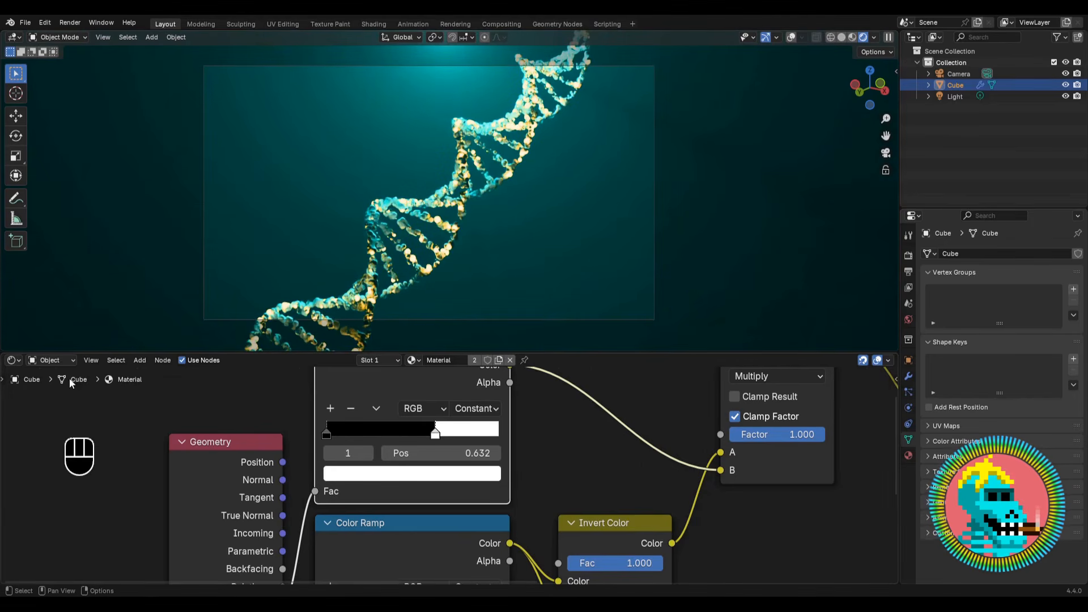
click(874, 37)
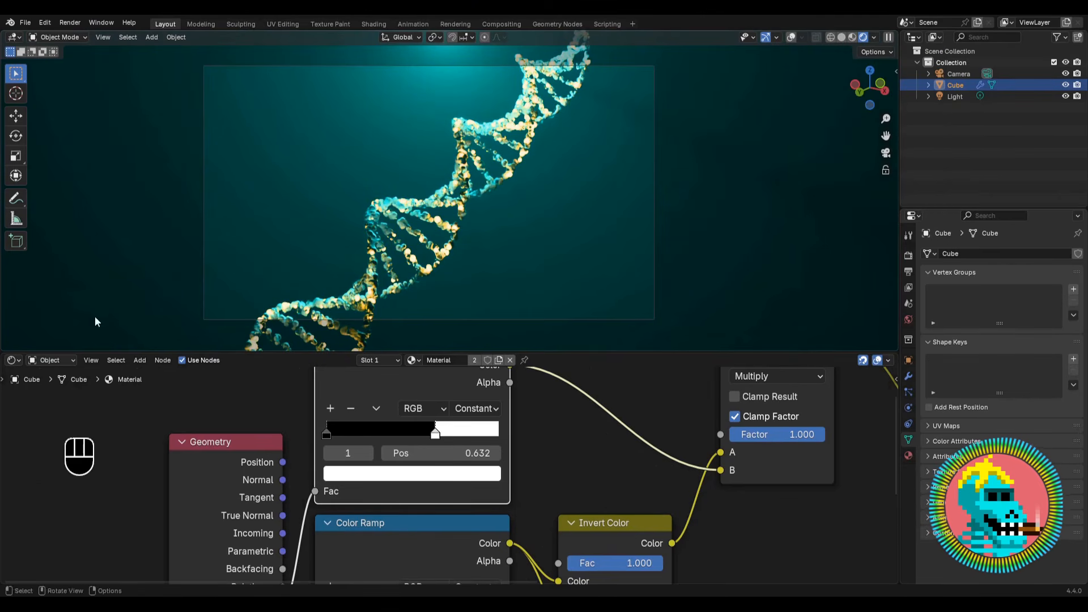
click(13, 360)
click(39, 440)
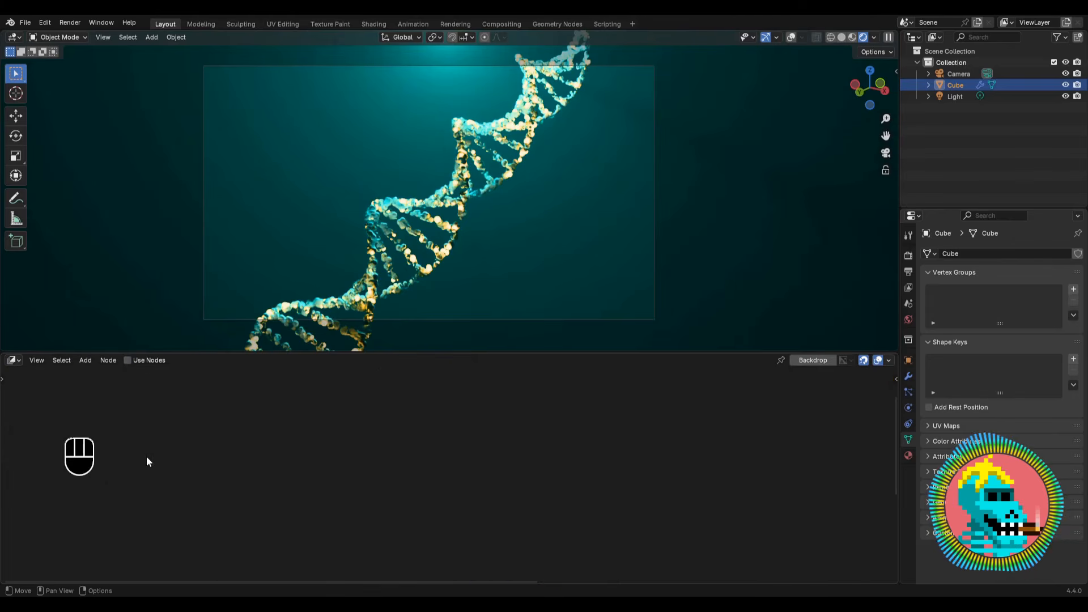
click(128, 361)
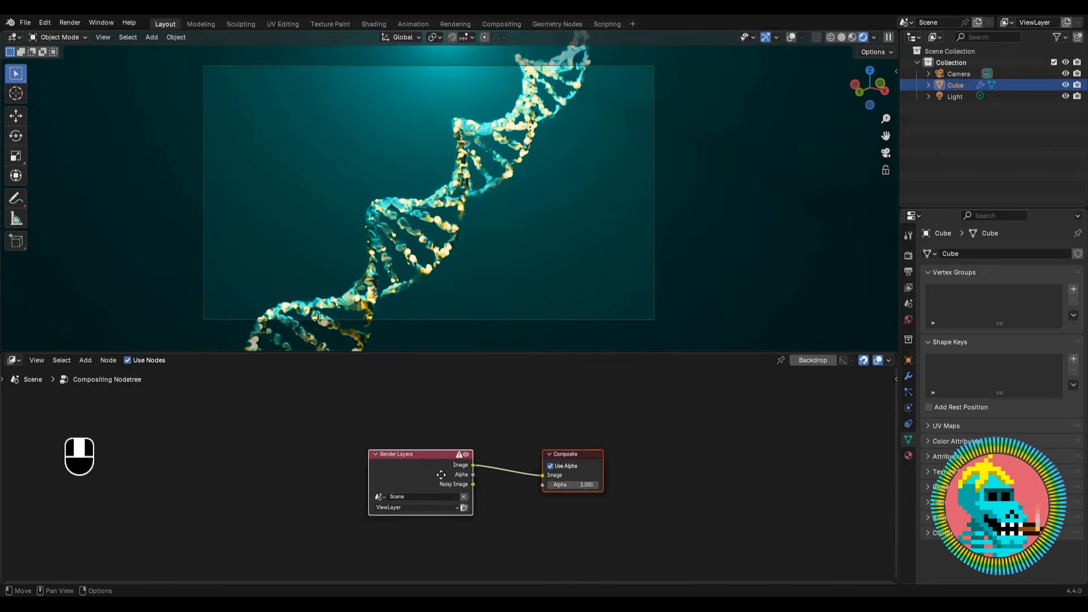
Move the Render Layers node away from Composite and insert a Glare node on the Image link between them.
drag(403, 465, 178, 465)
key(shift+a)
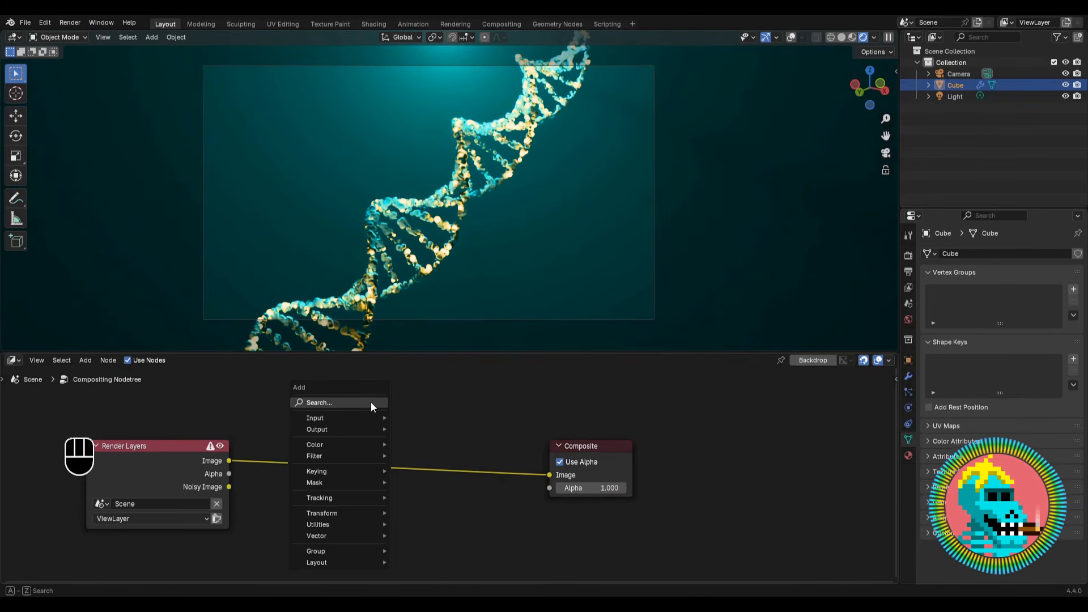
click(371, 402)
text(glar)
key(Return)
click(371, 403)
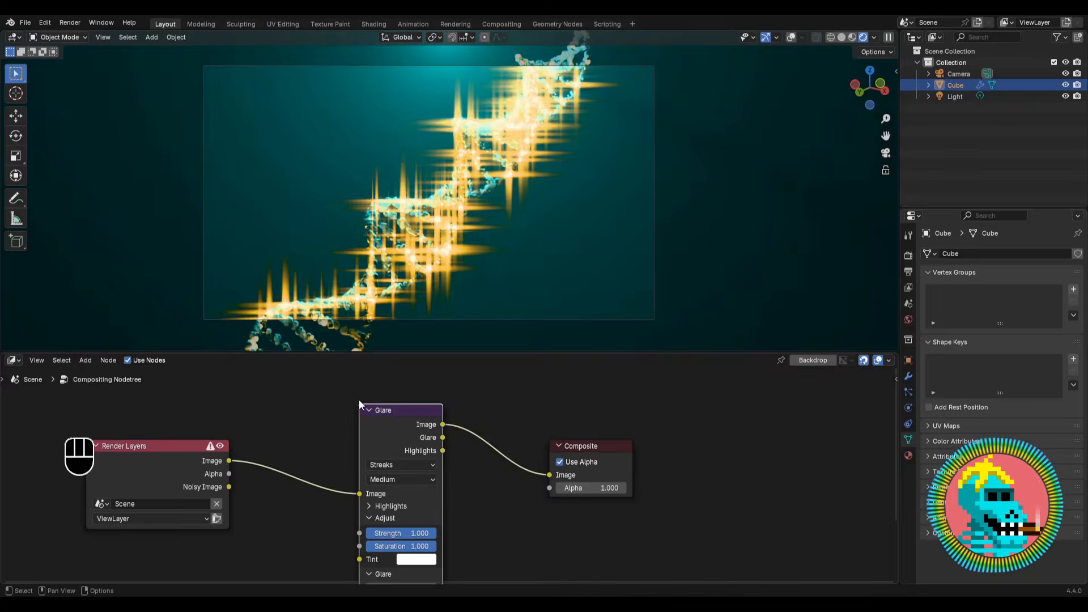
Set the Glare node's Streaks to 2 and its Fade to 0.790.
scroll(369, 453, up, 5)
scroll(422, 437, up, 1)
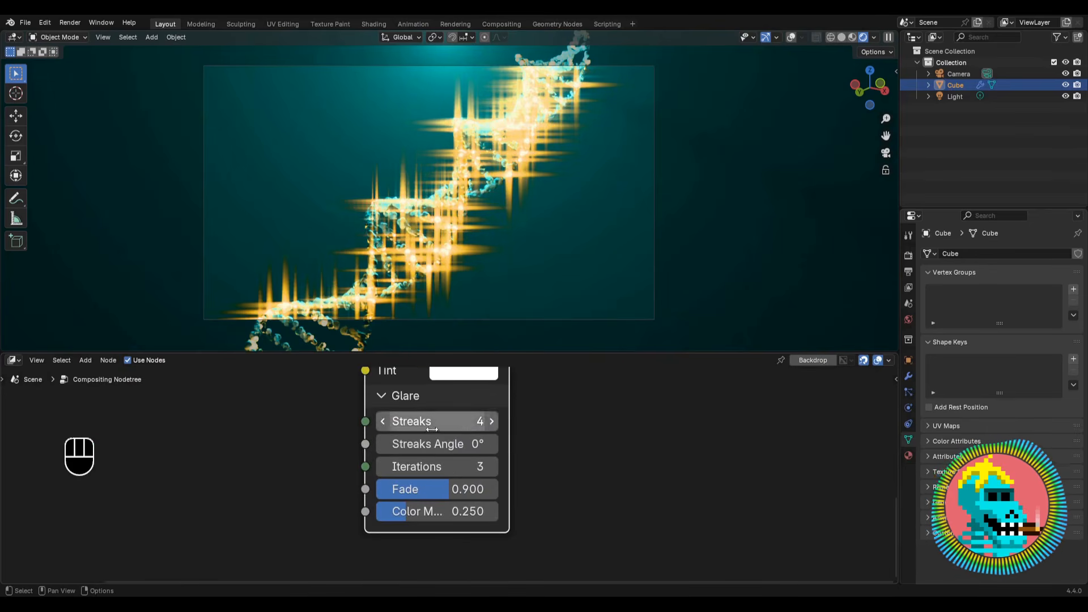
double_click(430, 424)
text(2)
key(Return)
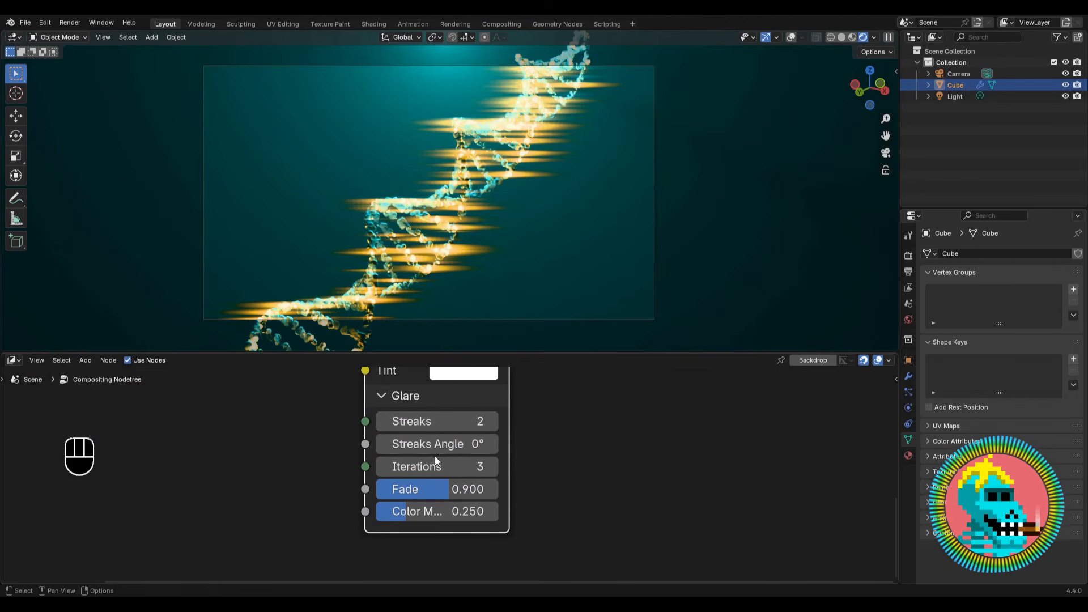
scroll(446, 473, up, 1)
drag(466, 494, 404, 495)
scroll(404, 494, down, 2)
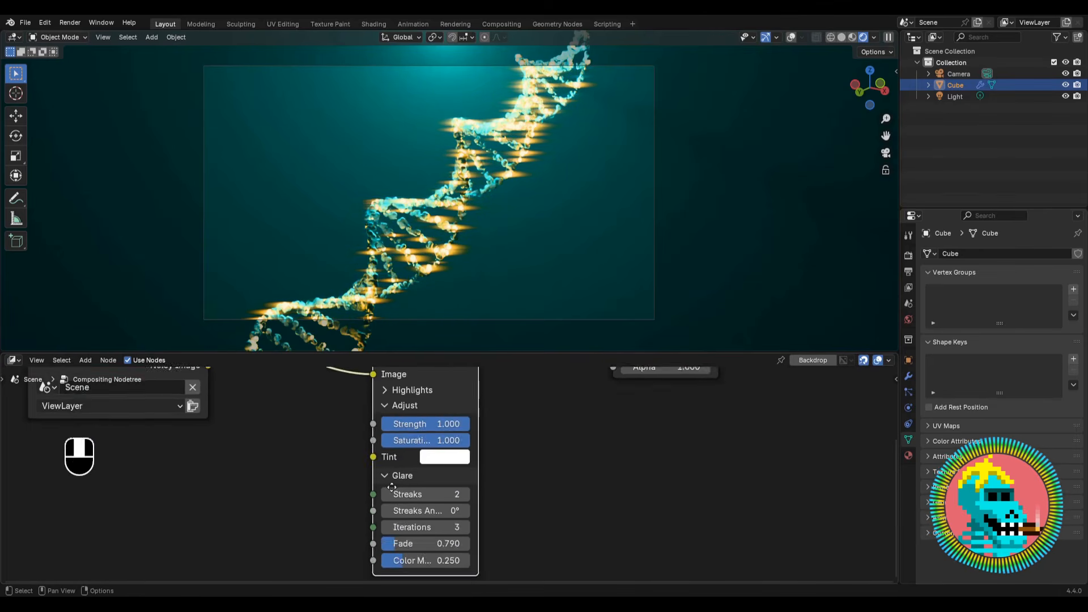
Lower the Glare node's Strength and set its Fade to 0.877.
middle_drag(403, 488, 415, 504)
scroll(405, 479, up, 1)
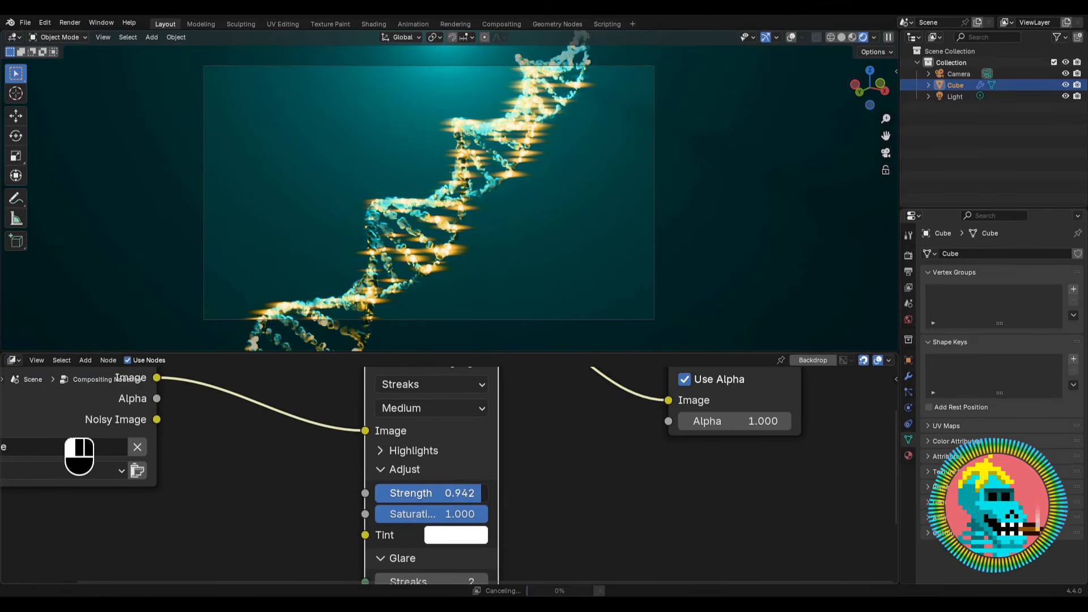
drag(481, 493, 390, 494)
scroll(394, 493, down, 2)
middle_drag(394, 493, 419, 390)
scroll(418, 496, up, 2)
mouse_move(418, 496)
mouse_down()
mouse_move(446, 496)
mouse_move(435, 496)
mouse_up()
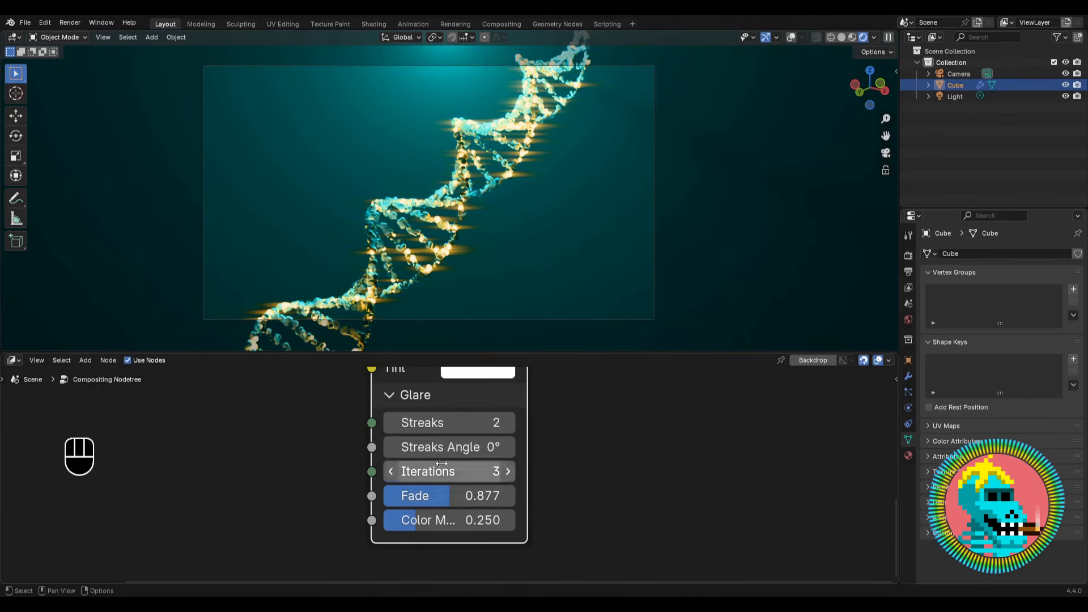
Reduce the Glare node's Strength to 0.075.
scroll(443, 397, down, 1)
middle_drag(442, 397, 448, 478)
scroll(448, 481, up, 1)
drag(454, 421, 437, 422)
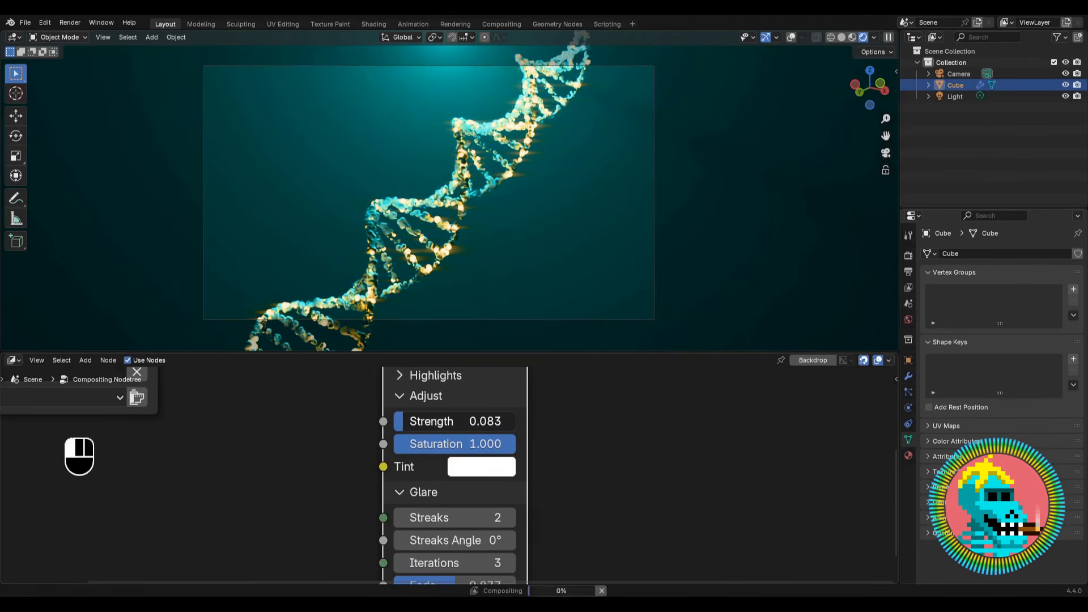
scroll(454, 406, down, 2)
middle_drag(454, 406, 457, 456)
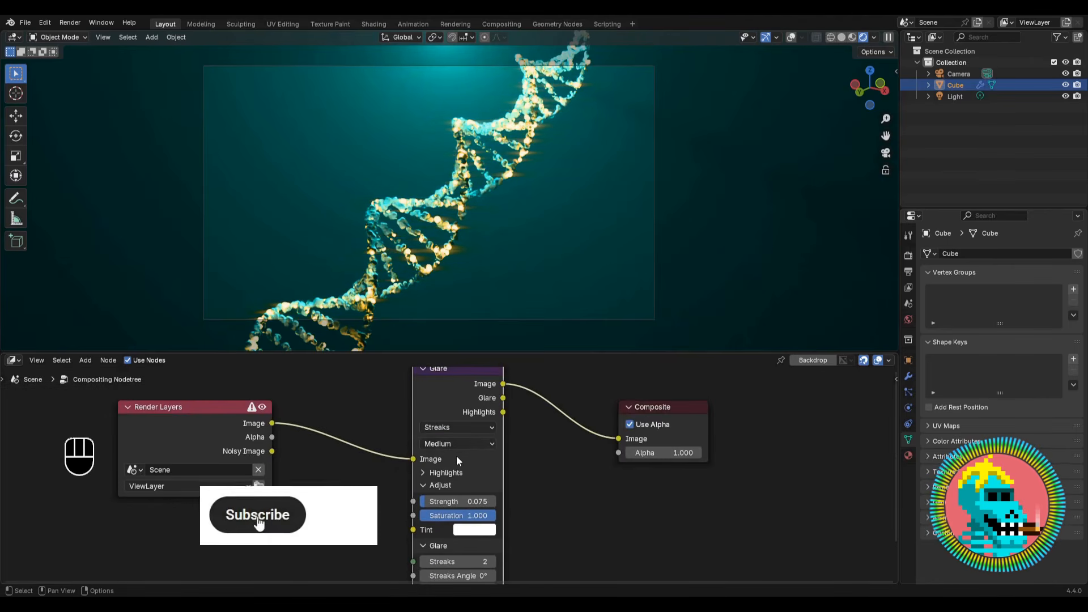
scroll(458, 499, down, 1)
middle_drag(460, 527, 462, 491)
Inspect the glare streaks on the helix up close and play the animation briefly in the rendered view.
scroll(470, 215, up, 4)
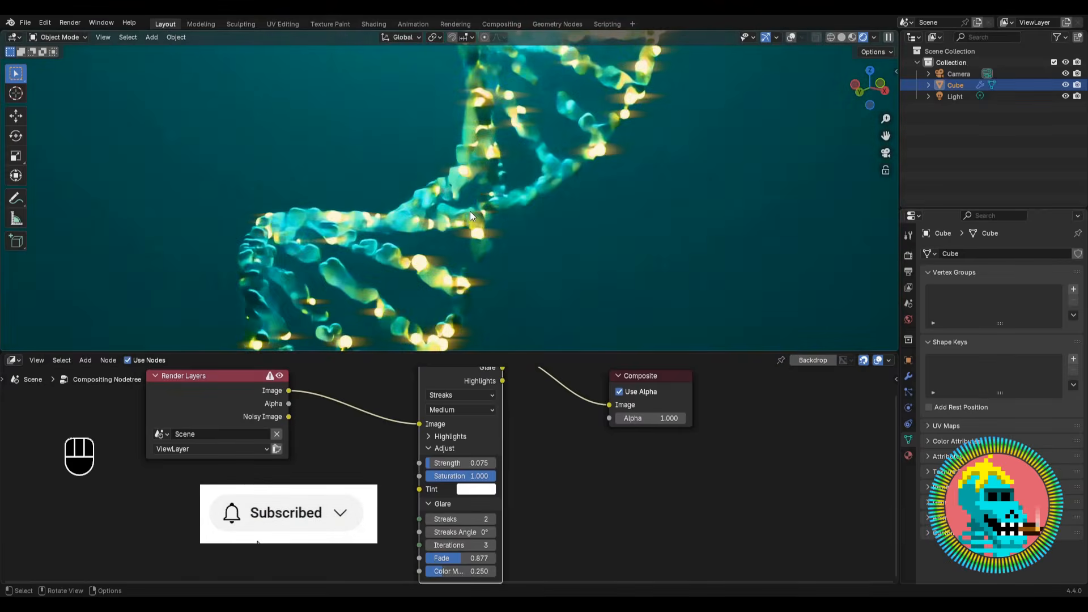
click(12, 361)
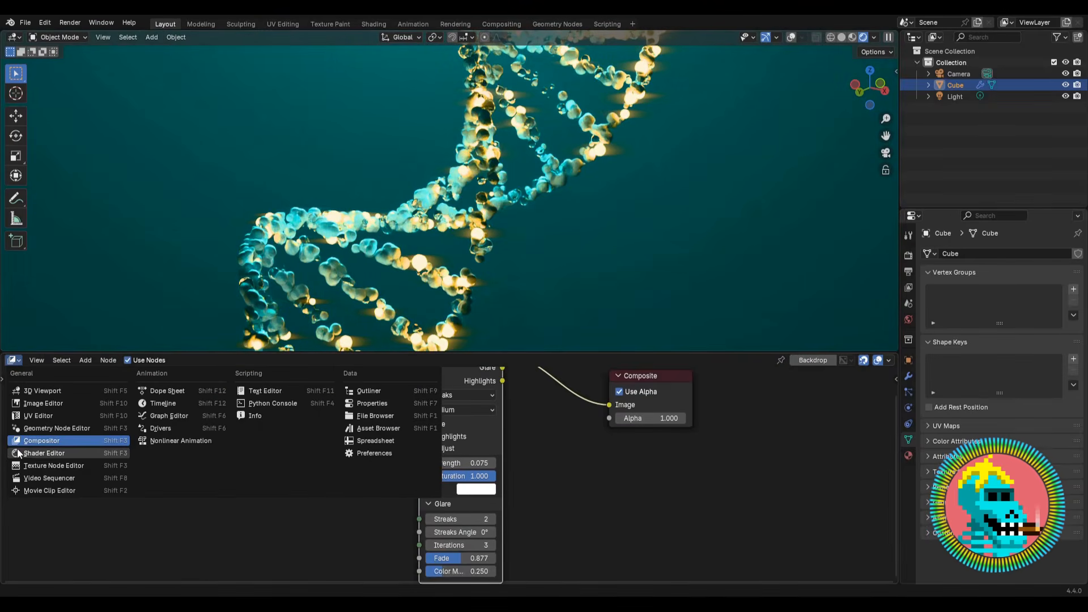
scroll(424, 212, down, 5)
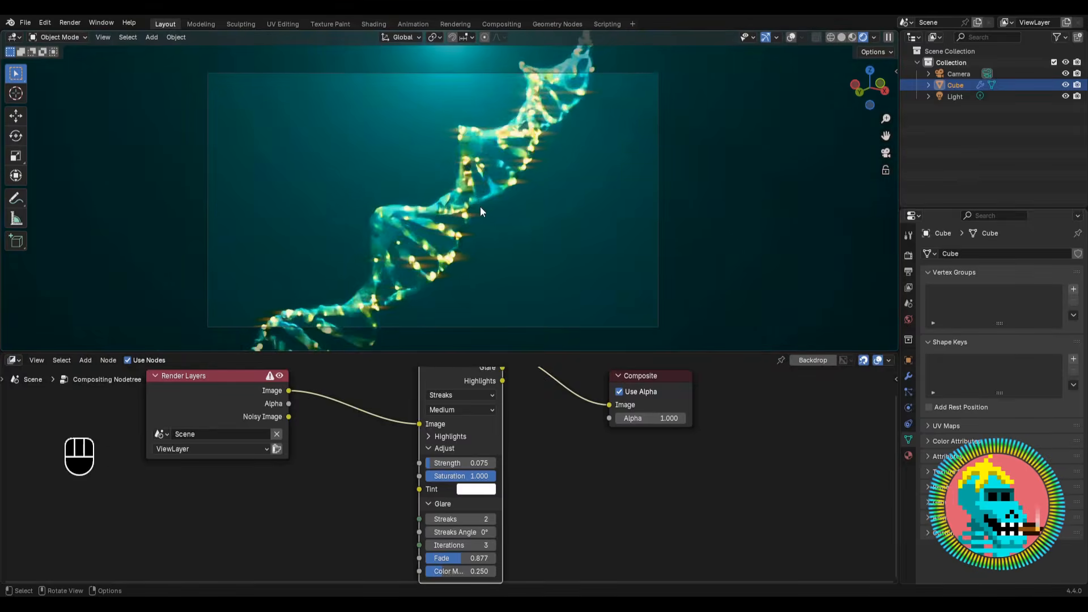
key(space)
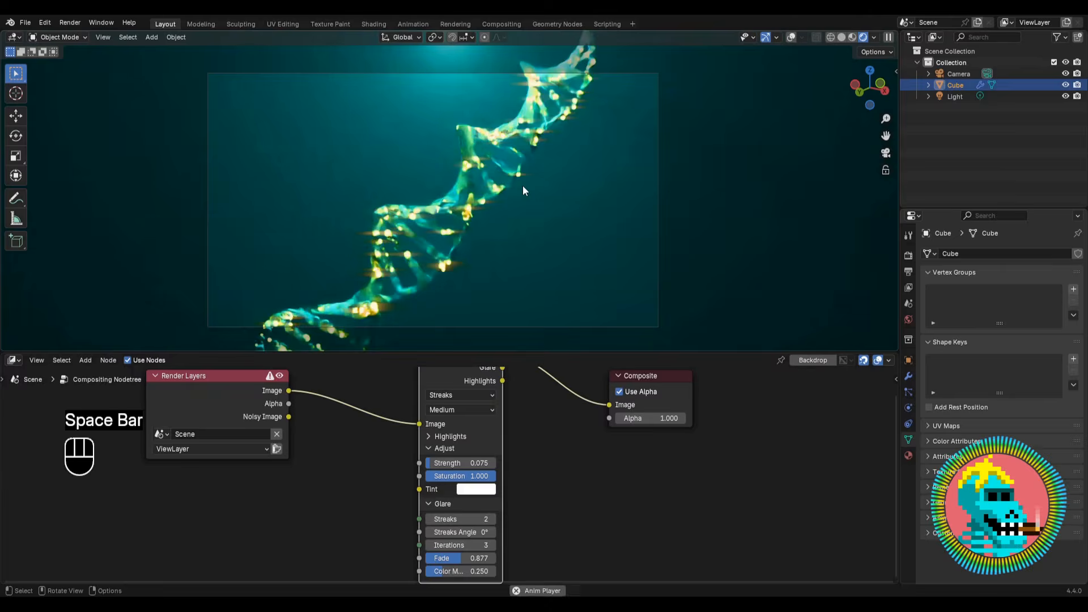
key(space)
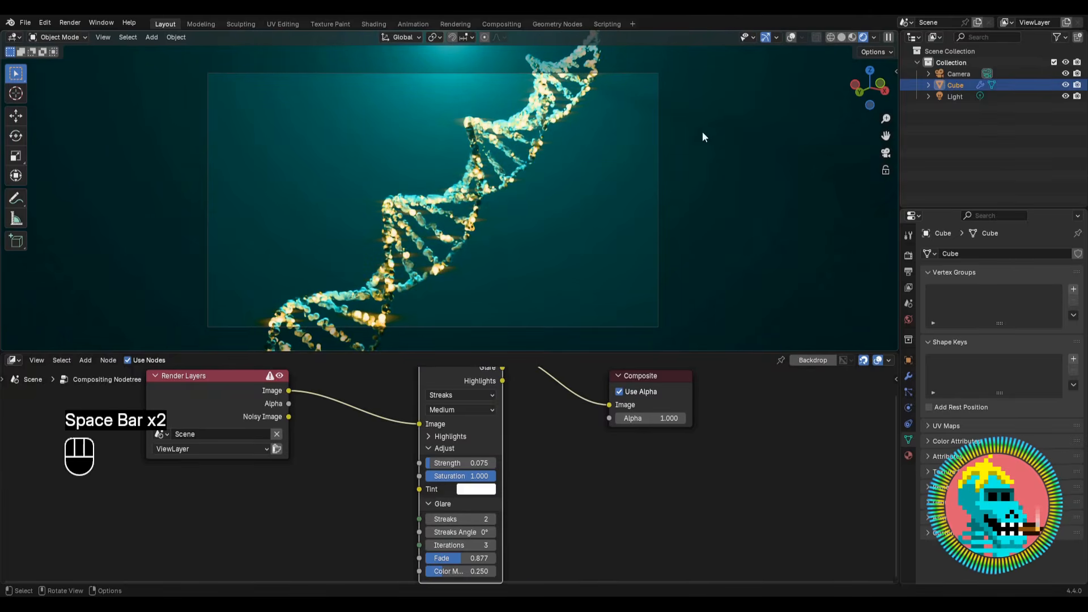